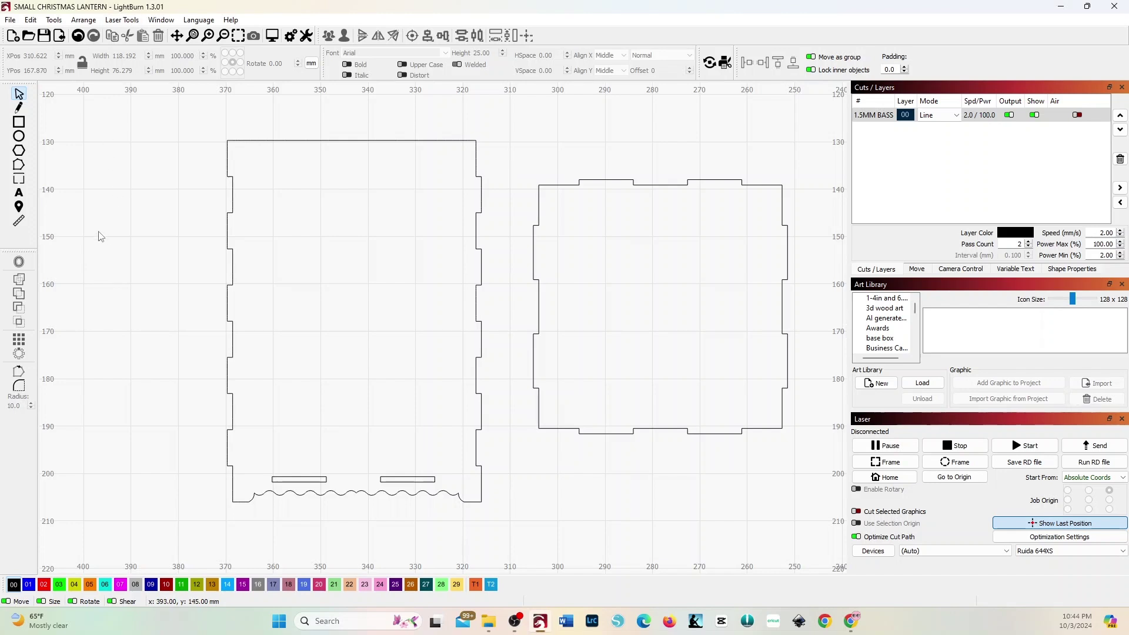
# - Browse the tool commands and program settings, then close the settings
pyautogui.click(57, 21)
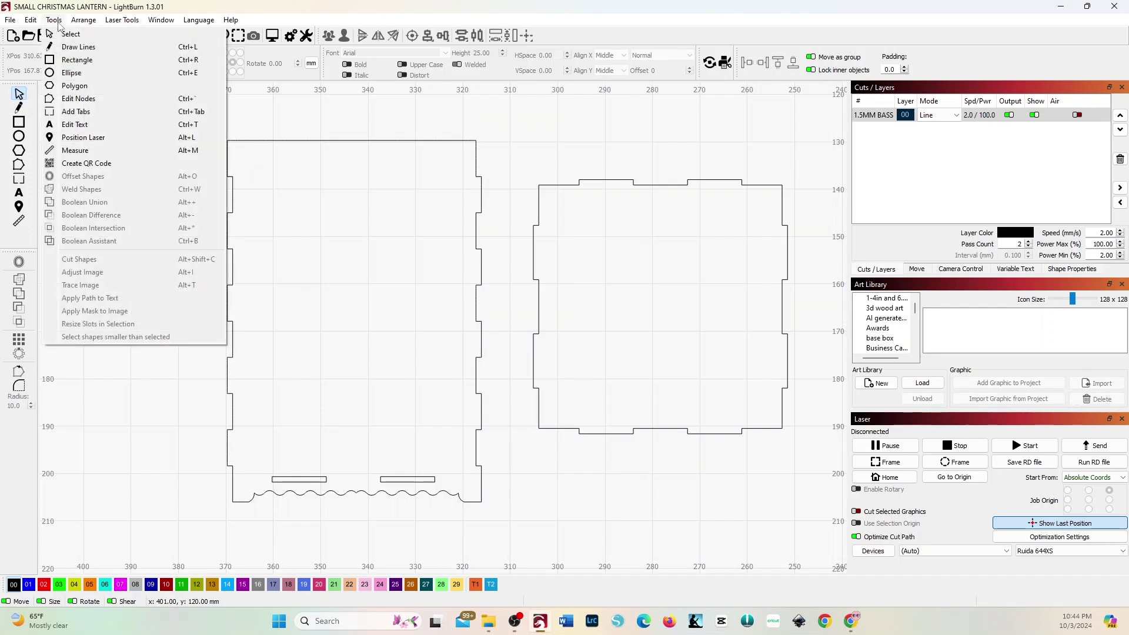
pyautogui.moveTo(36, 22)
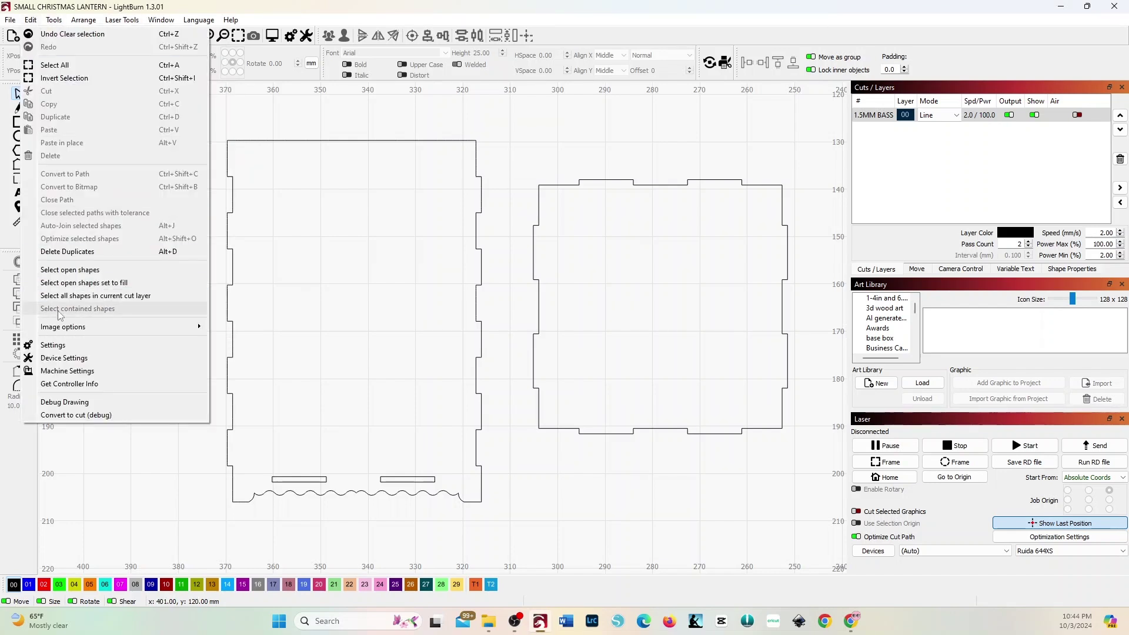
pyautogui.click(79, 348)
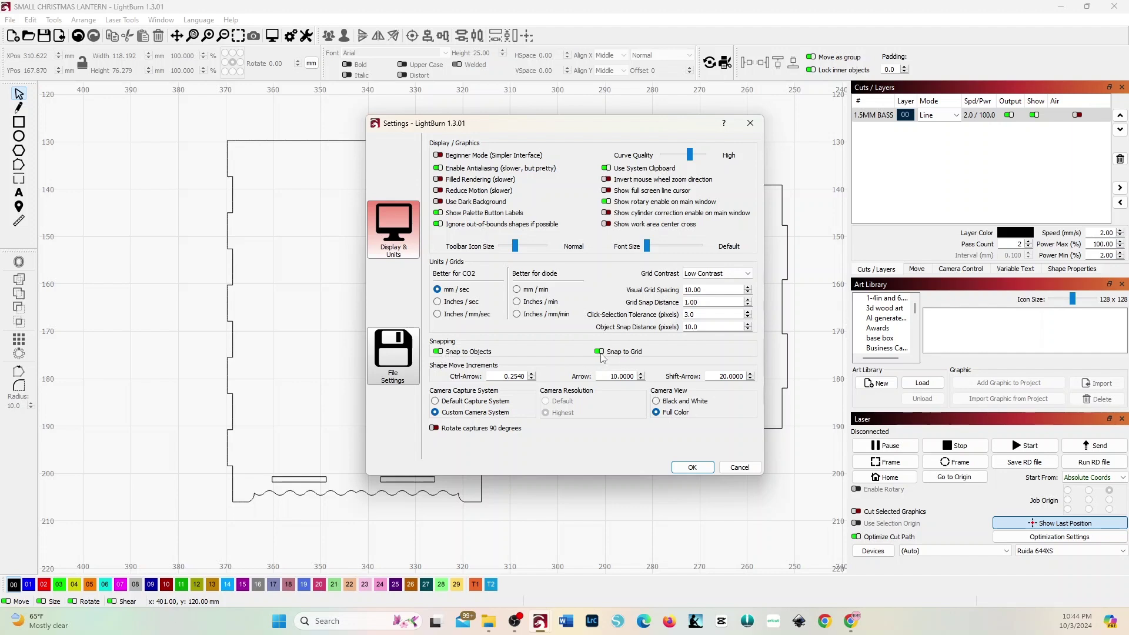
pyautogui.click(693, 467)
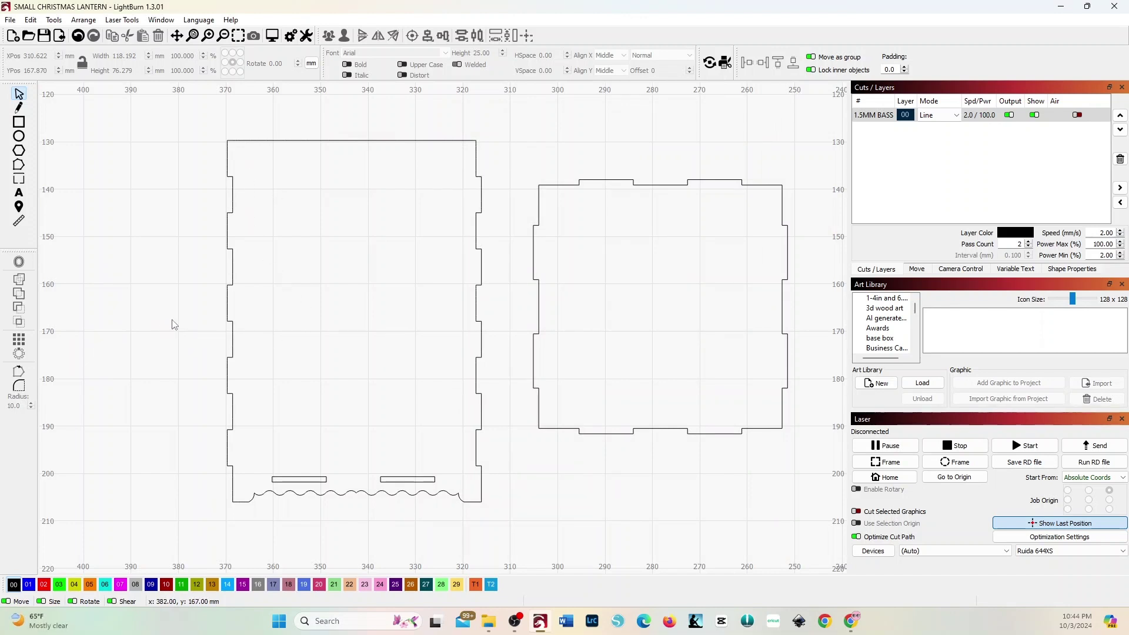
# - Measure the side panel outline (53.61 × 76.28 mm) and a tab on its left edge
pyautogui.click(20, 221)
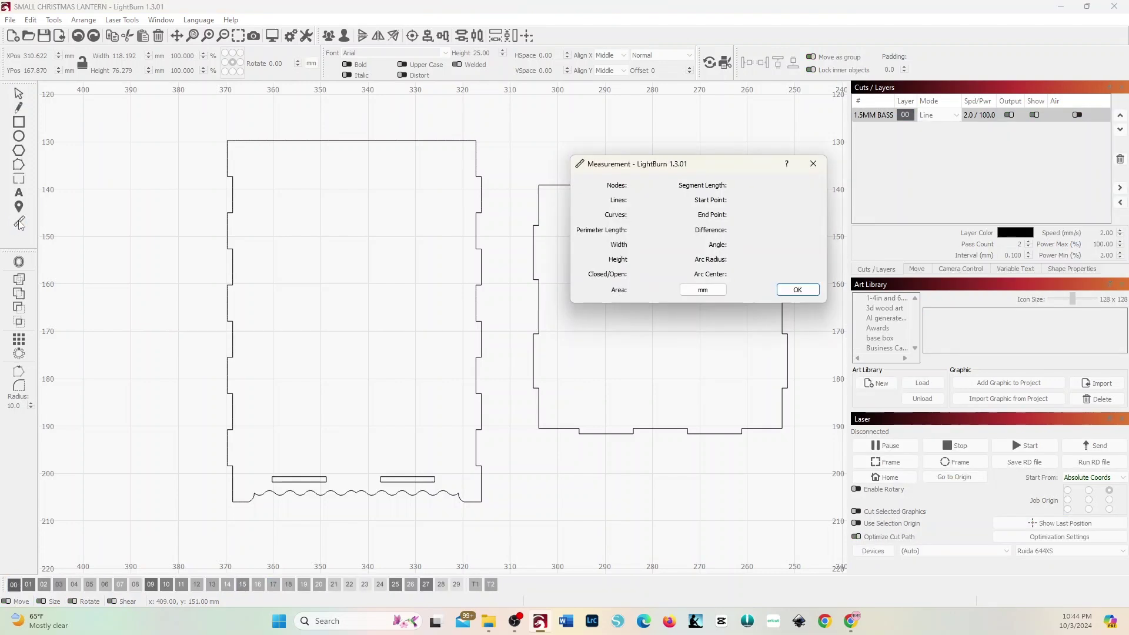
pyautogui.click(228, 303)
pyautogui.moveTo(692, 164); pyautogui.dragTo(664, 124)
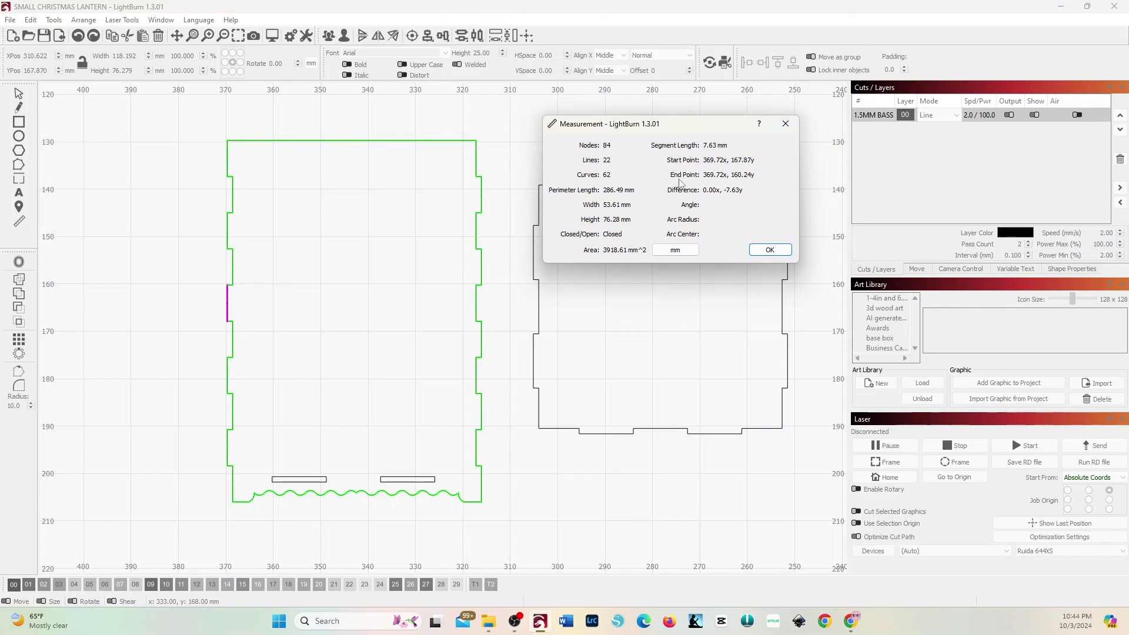
pyautogui.moveTo(463, 269)
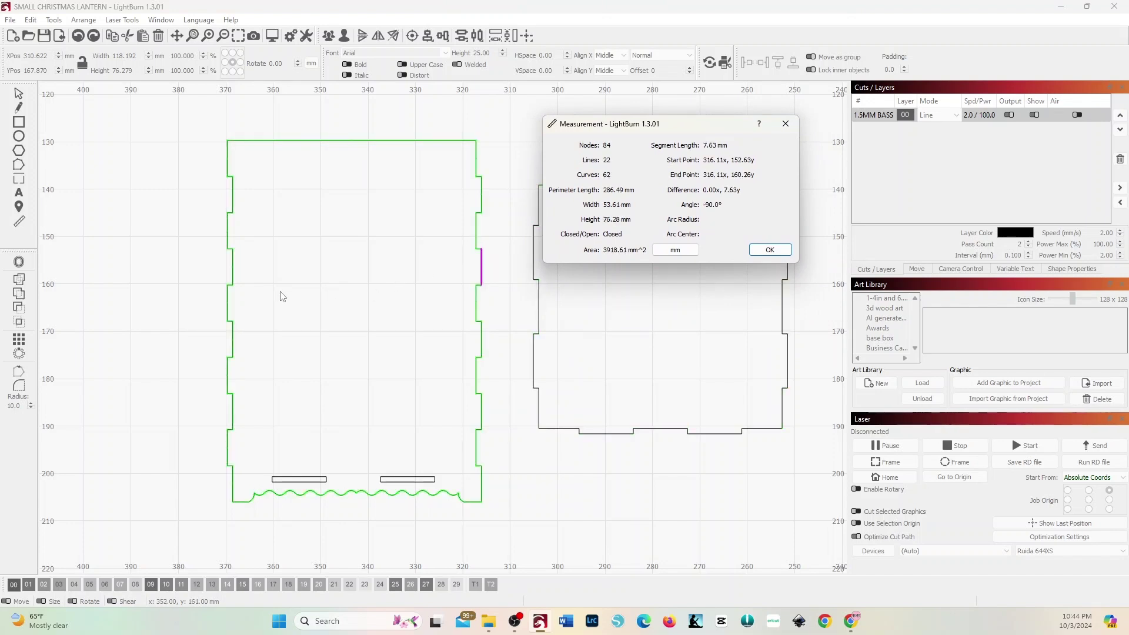
pyautogui.moveTo(229, 286)
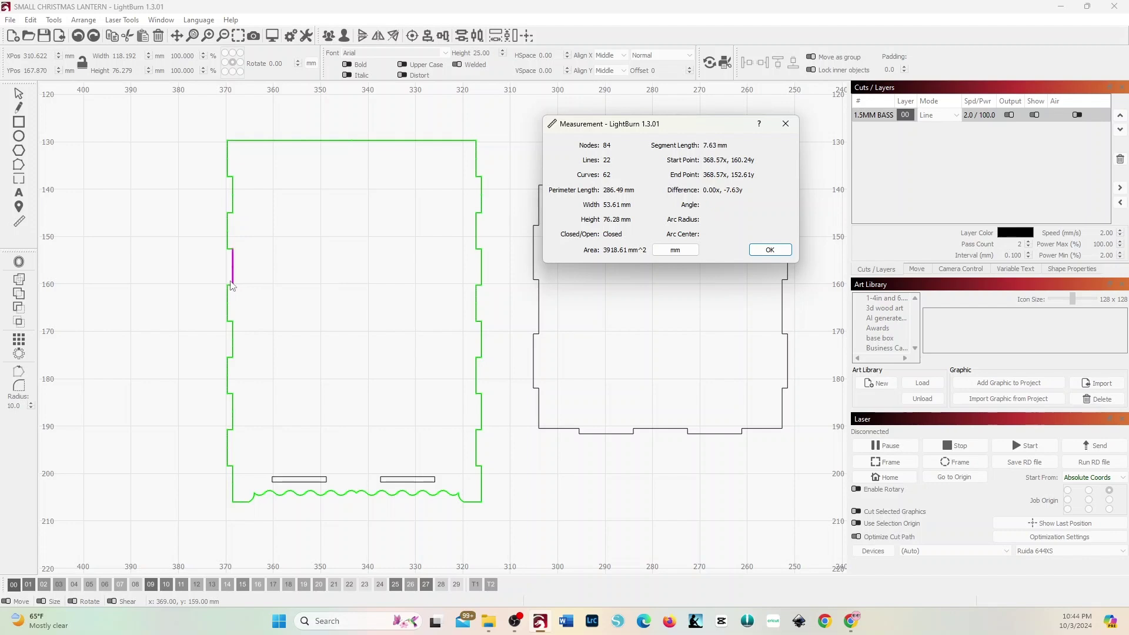
pyautogui.moveTo(228, 249)
pyautogui.click(227, 248)
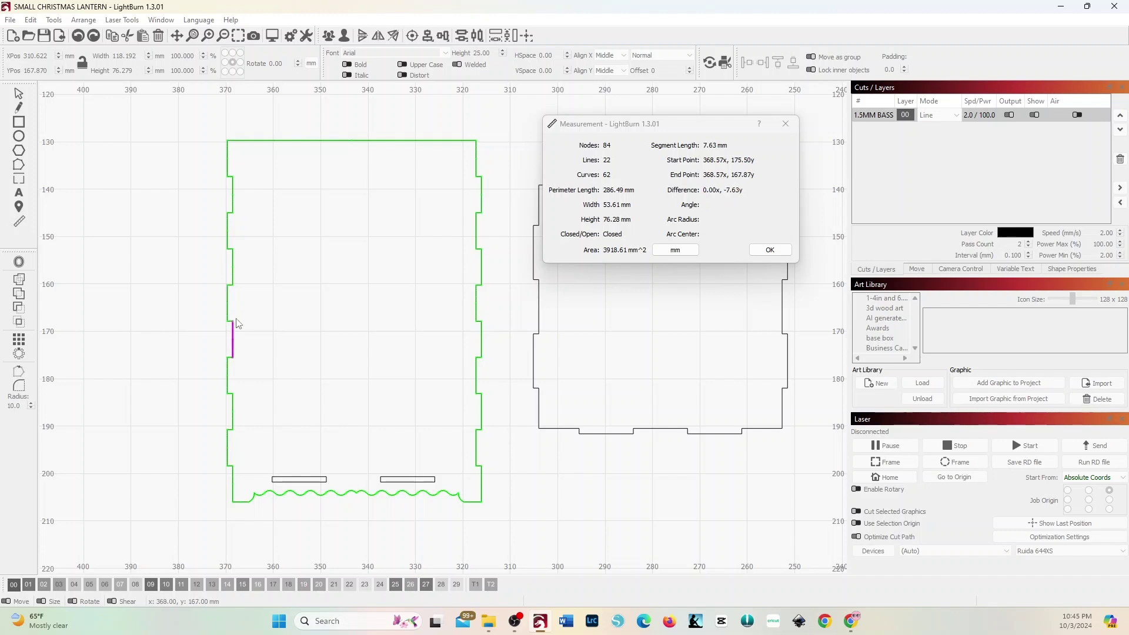
# - Check the remaining tab segments, reading 7.63 mm tabs with 1.14 mm steps, then close the readout
pyautogui.moveTo(229, 363)
pyautogui.moveTo(229, 396)
pyautogui.scroll(8, 231, 395)
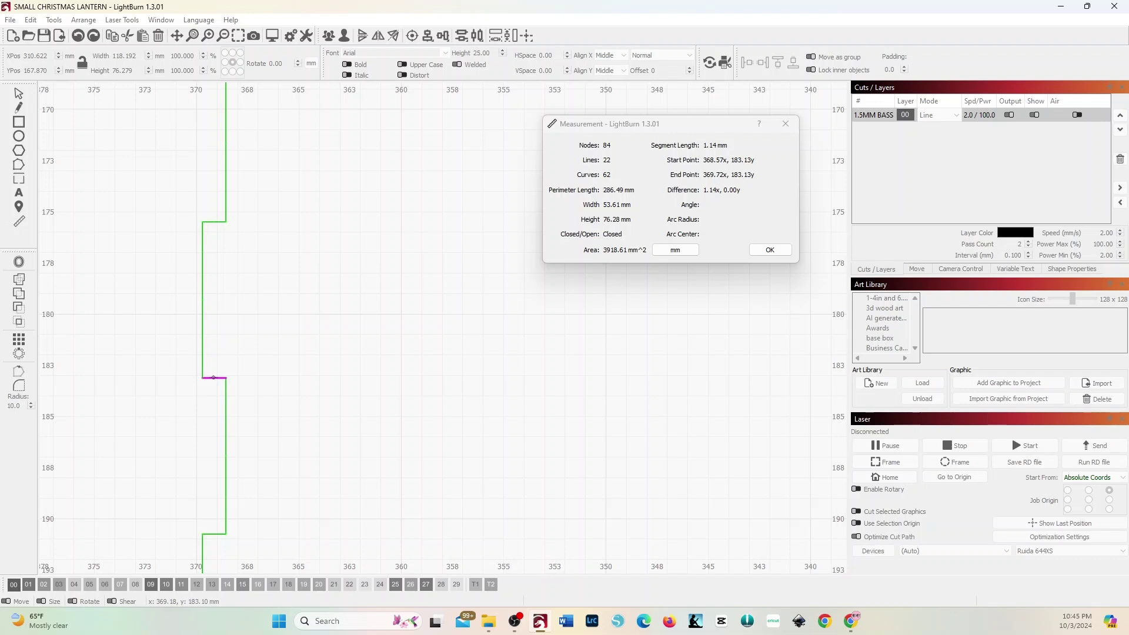
pyautogui.scroll(-6, 228, 377)
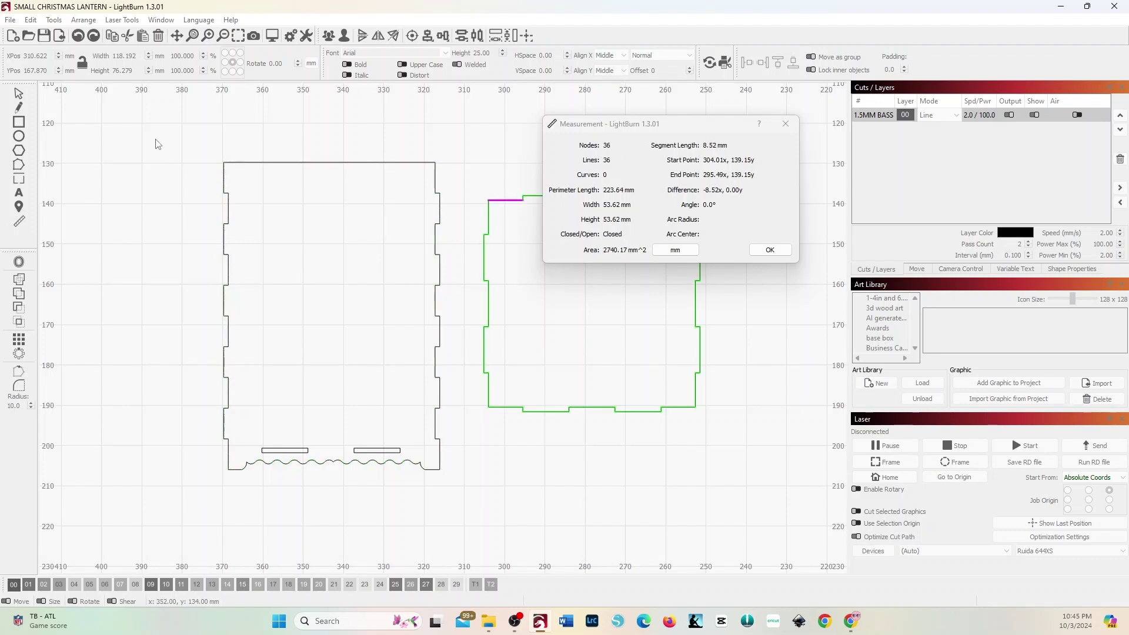
pyautogui.click(770, 250)
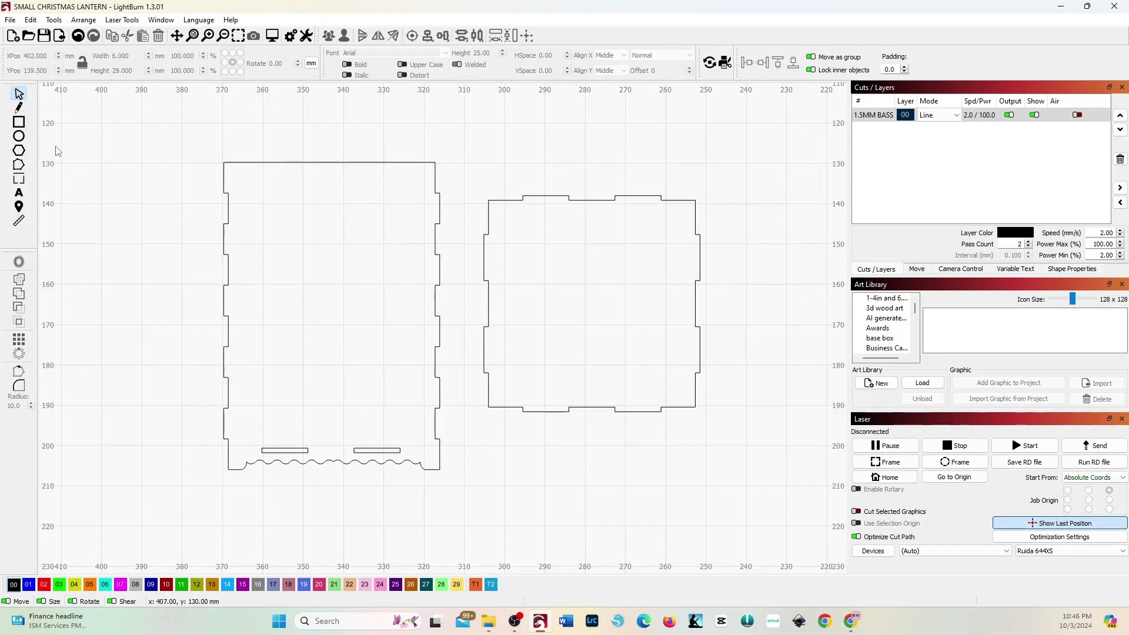
# - Draw a tall thin rectangle and move it onto the side panel's left edge
pyautogui.click(19, 123)
pyautogui.moveTo(101, 159)
pyautogui.mouseDown()
pyautogui.moveTo(127, 168)
pyautogui.moveTo(111, 474)
pyautogui.moveTo(133, 527)
pyautogui.moveTo(122, 534)
pyautogui.mouseUp()
pyautogui.click(19, 94)
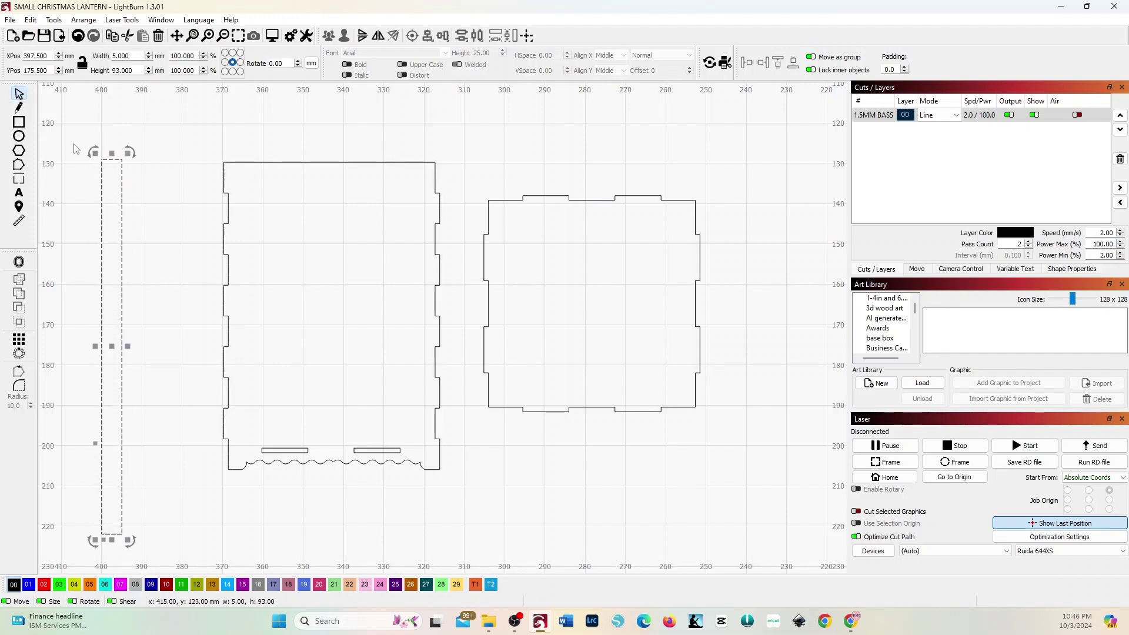
pyautogui.moveTo(109, 346); pyautogui.dragTo(227, 327)
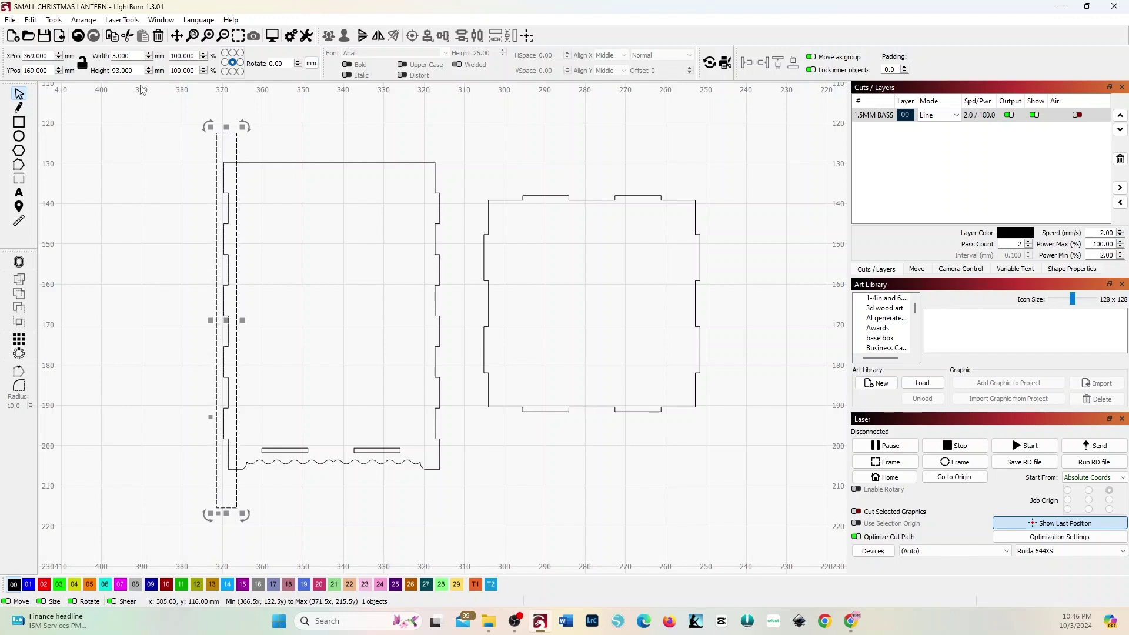
# - Set the strip's width to 3 mm, making it a 3 × 93 mm guide strip
pyautogui.click(311, 64)
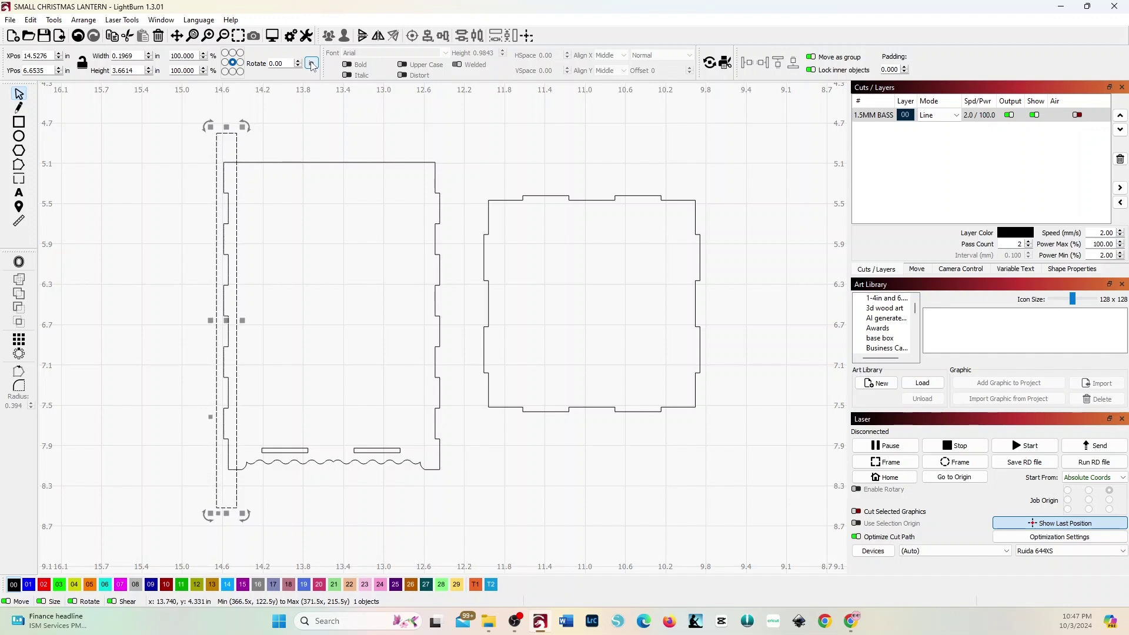
pyautogui.click(311, 63)
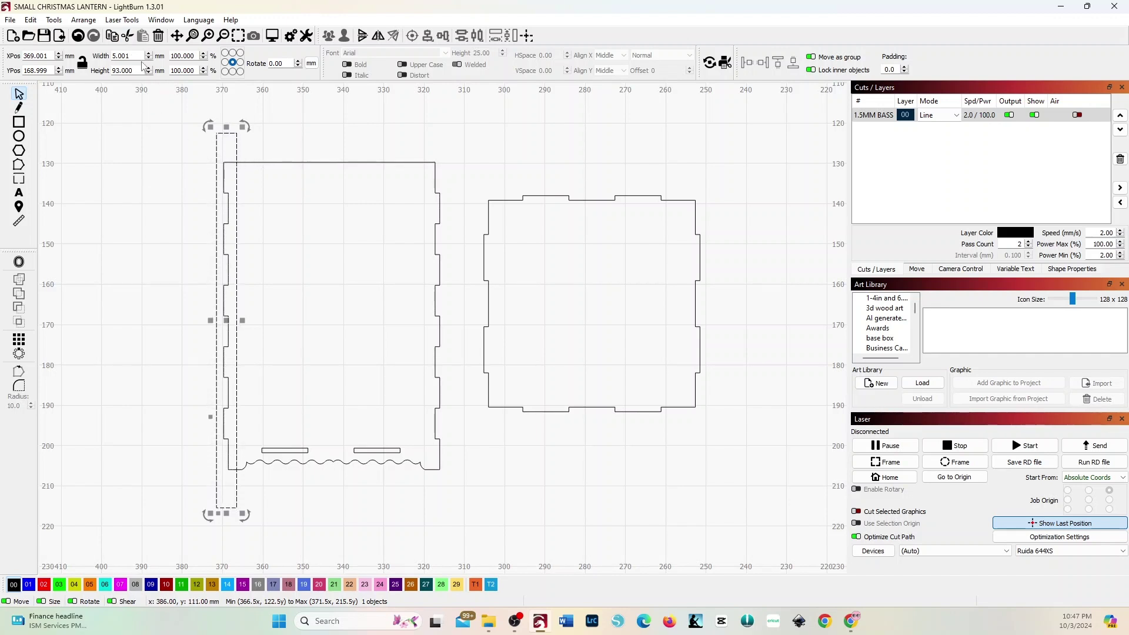
pyautogui.click(107, 56)
pyautogui.write('3')
pyautogui.click(121, 134)
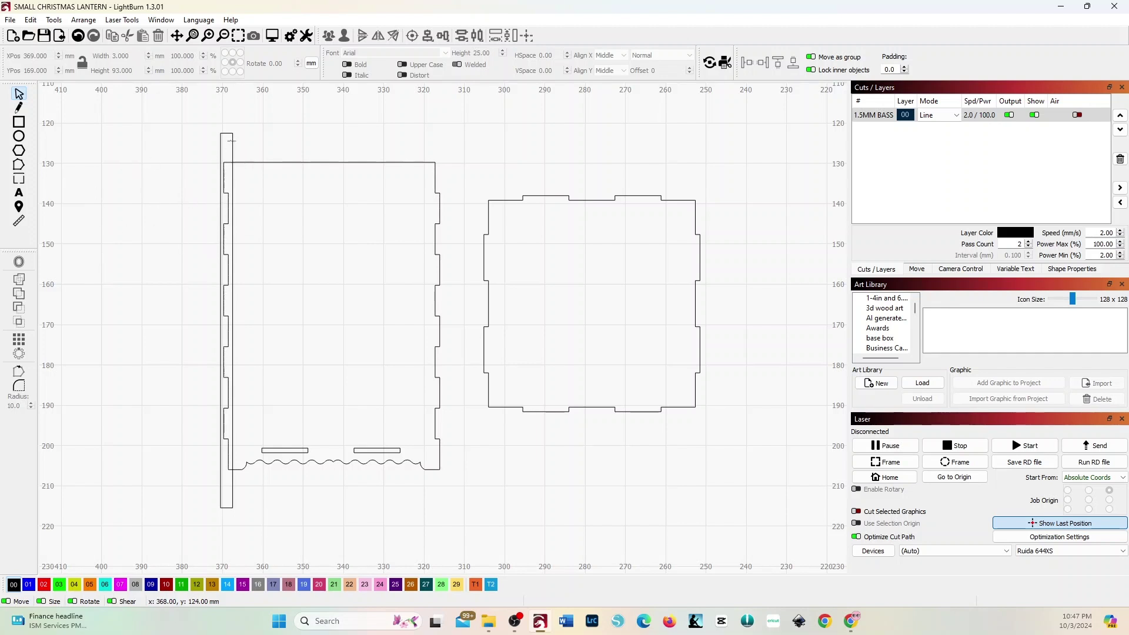
pyautogui.click(230, 141)
# - Reselect the guide strip and inspect the lower tabs alongside it
pyautogui.scroll(4, 237, 255)
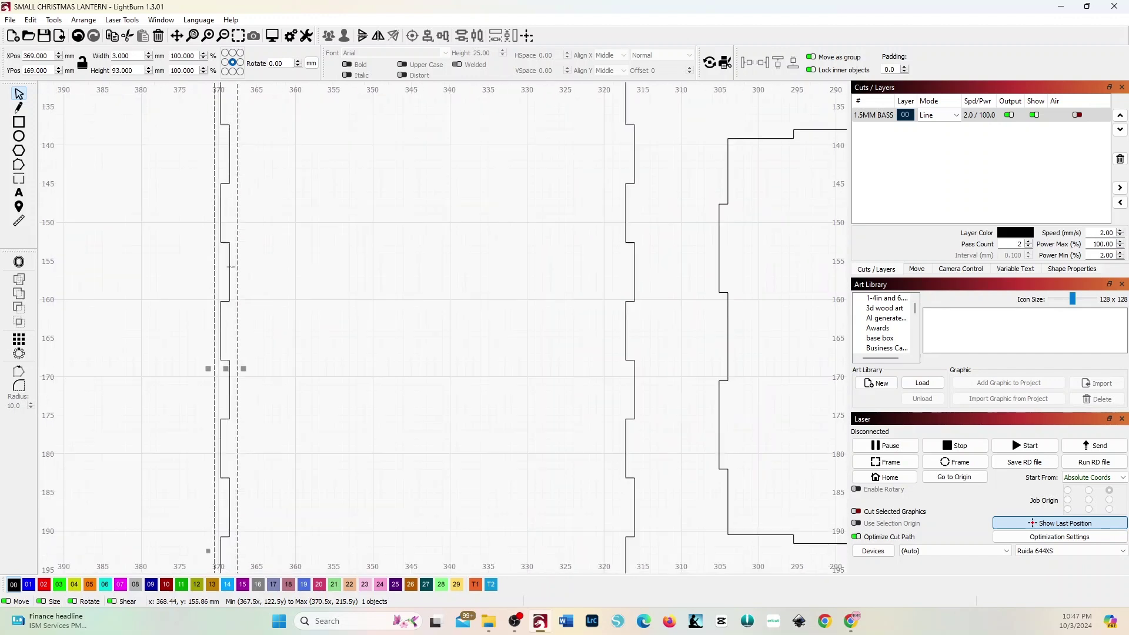
pyautogui.scroll(6, 238, 254)
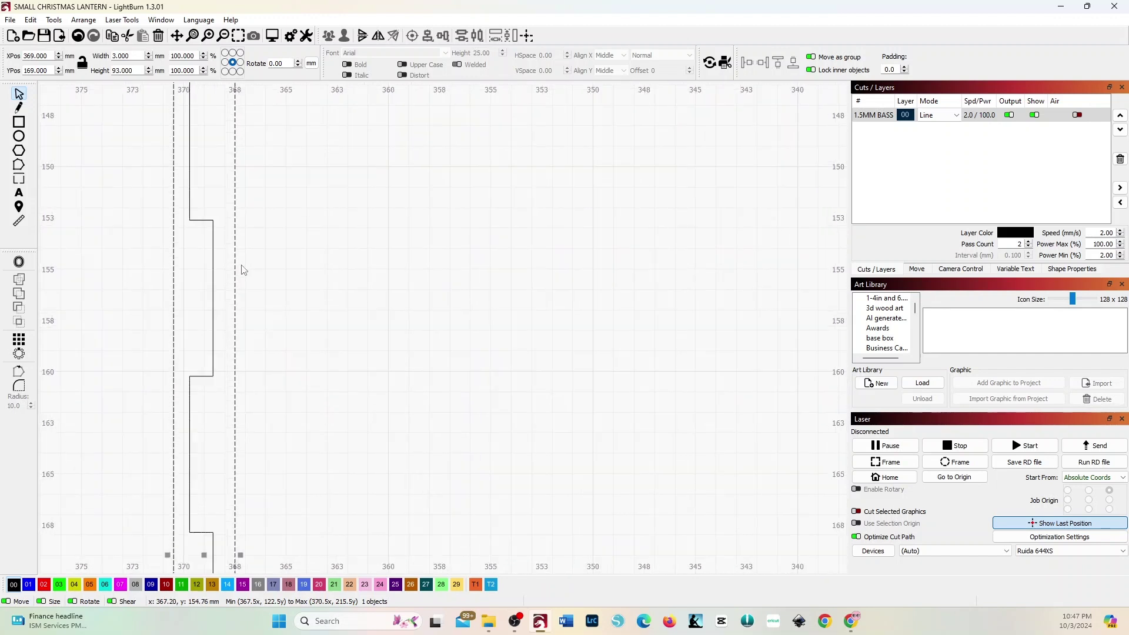
pyautogui.scroll(-2, 238, 270)
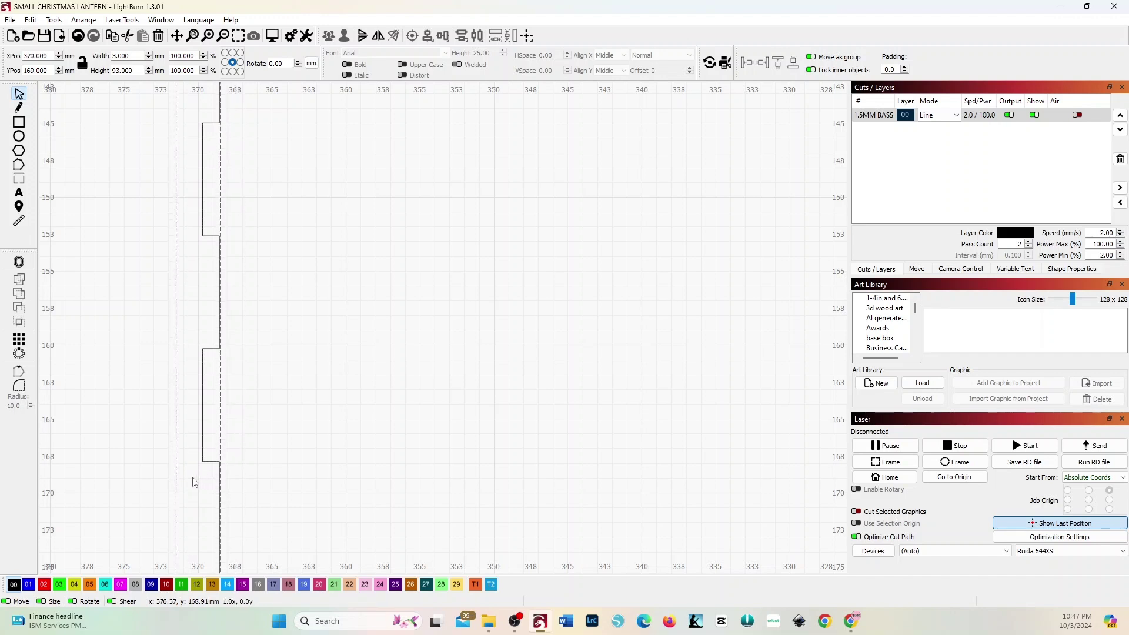
pyautogui.click(196, 471)
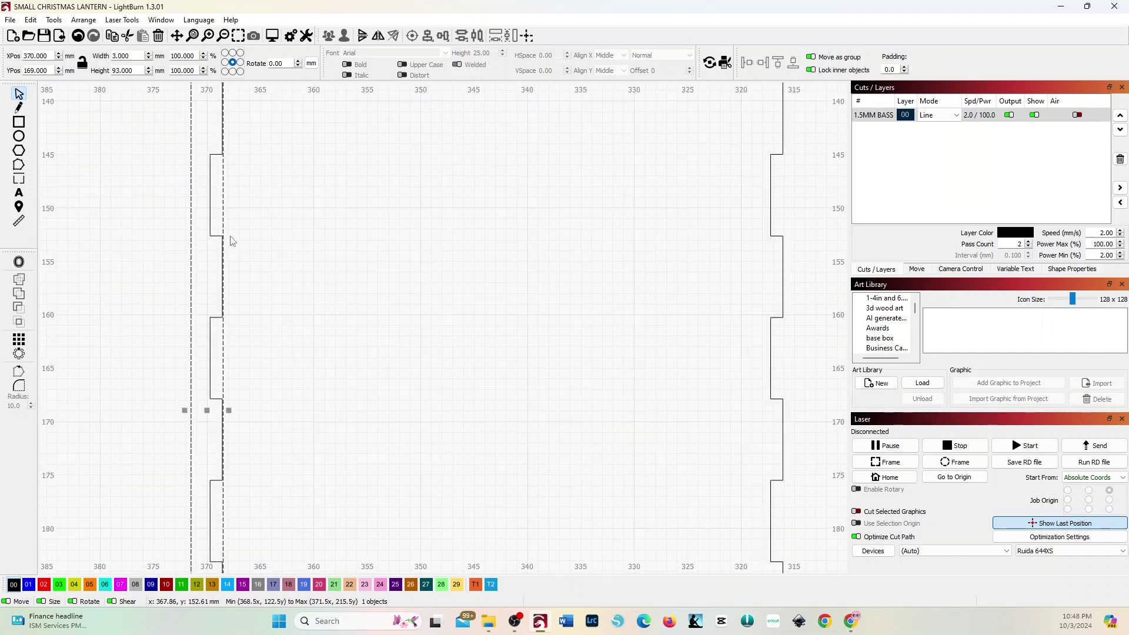
pyautogui.scroll(5, 229, 236)
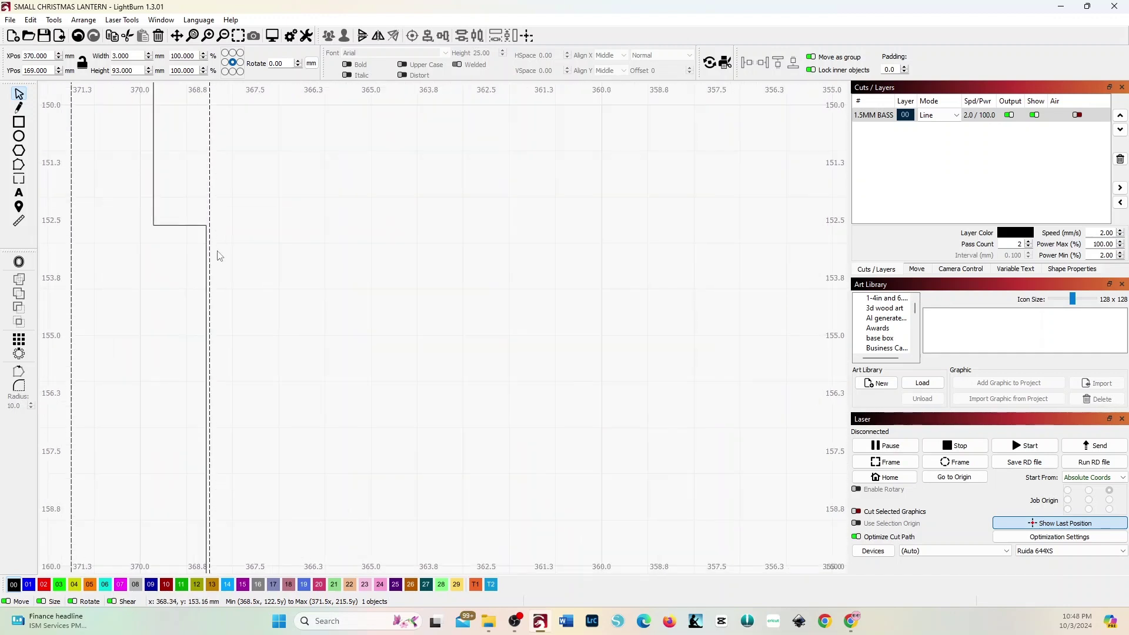
pyautogui.scroll(2, 159, 257)
pyautogui.scroll(-2, 186, 268)
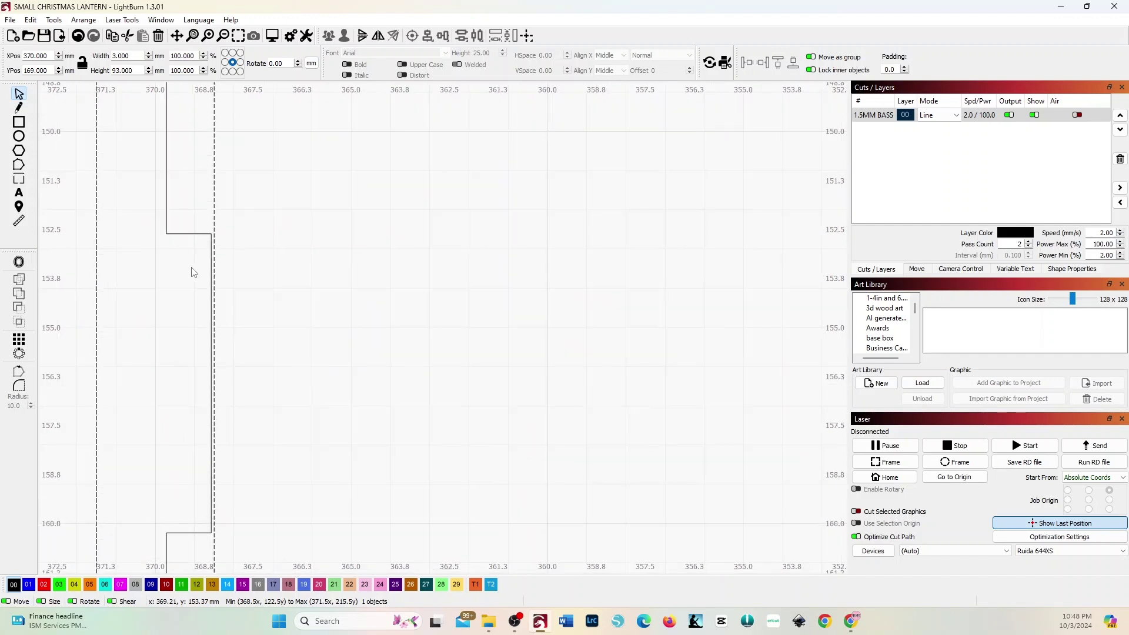
pyautogui.scroll(-5, 190, 328)
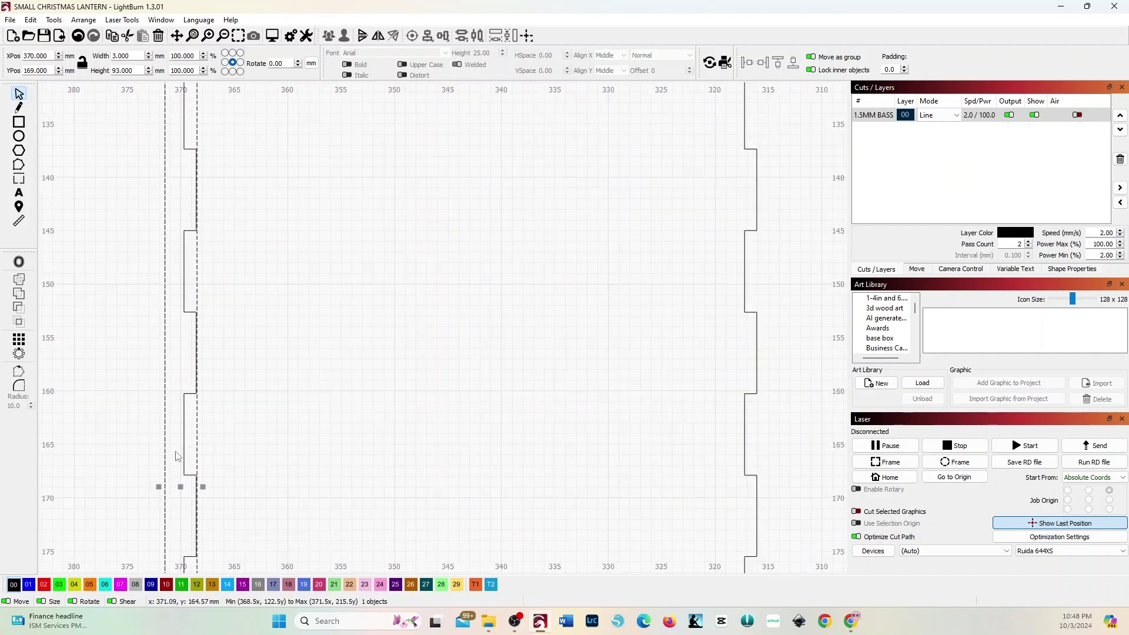
pyautogui.moveTo(181, 454); pyautogui.dragTo(189, 282)
pyautogui.press('Escape')
# - Nudge the strip into line with the left tabs, at X 370.073, Y 168.973
pyautogui.scroll(8, 194, 303)
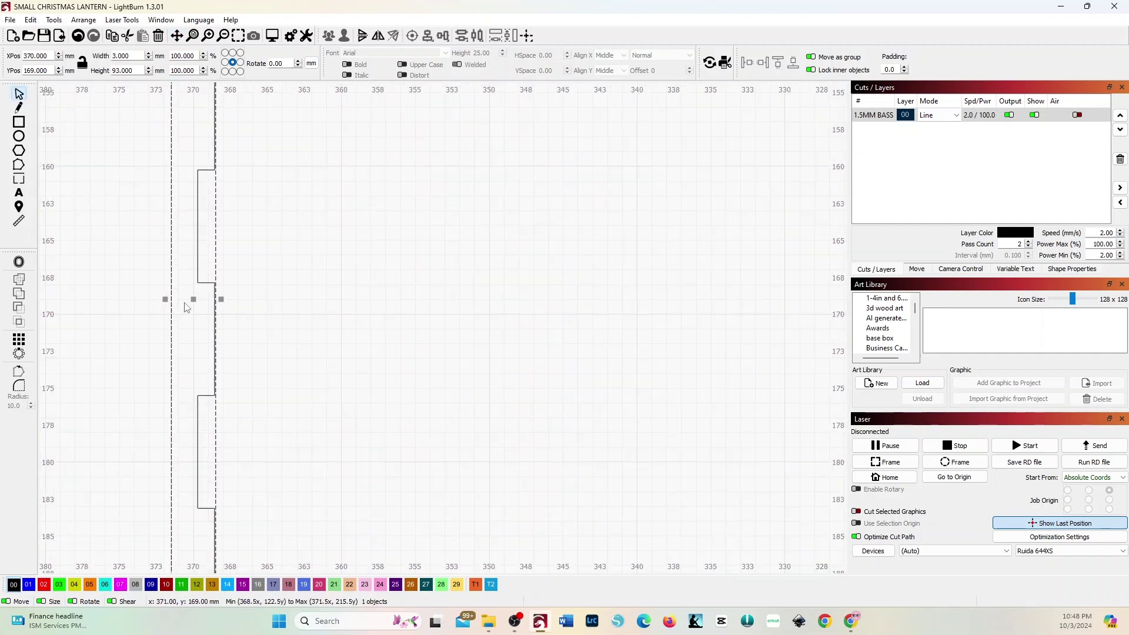
pyautogui.scroll(1, 298, 309)
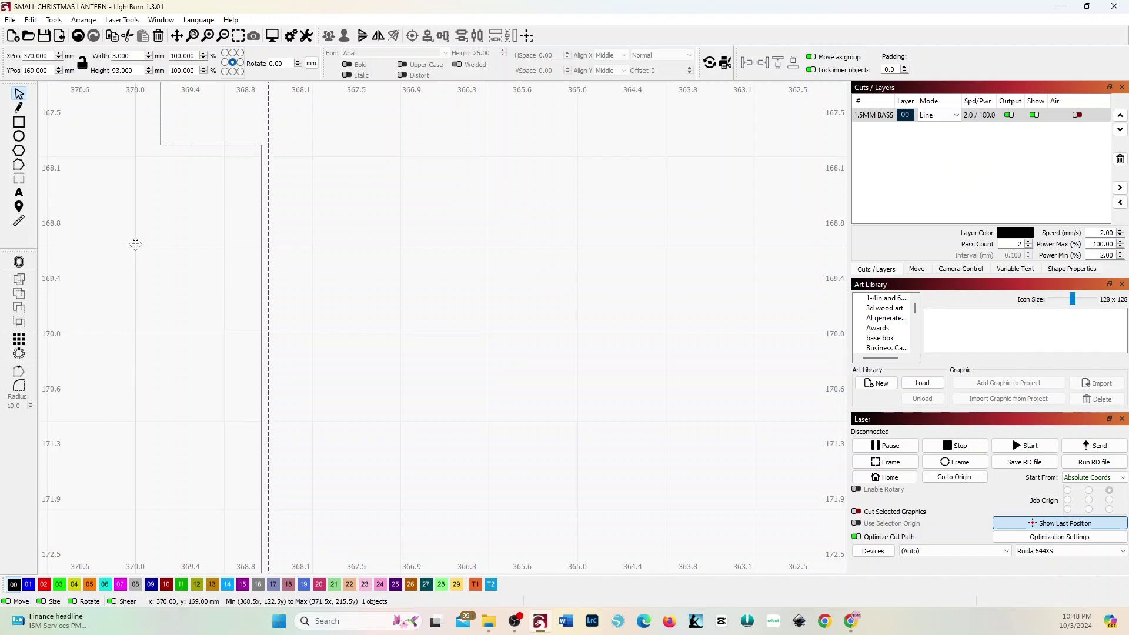
pyautogui.moveTo(134, 244); pyautogui.dragTo(129, 242)
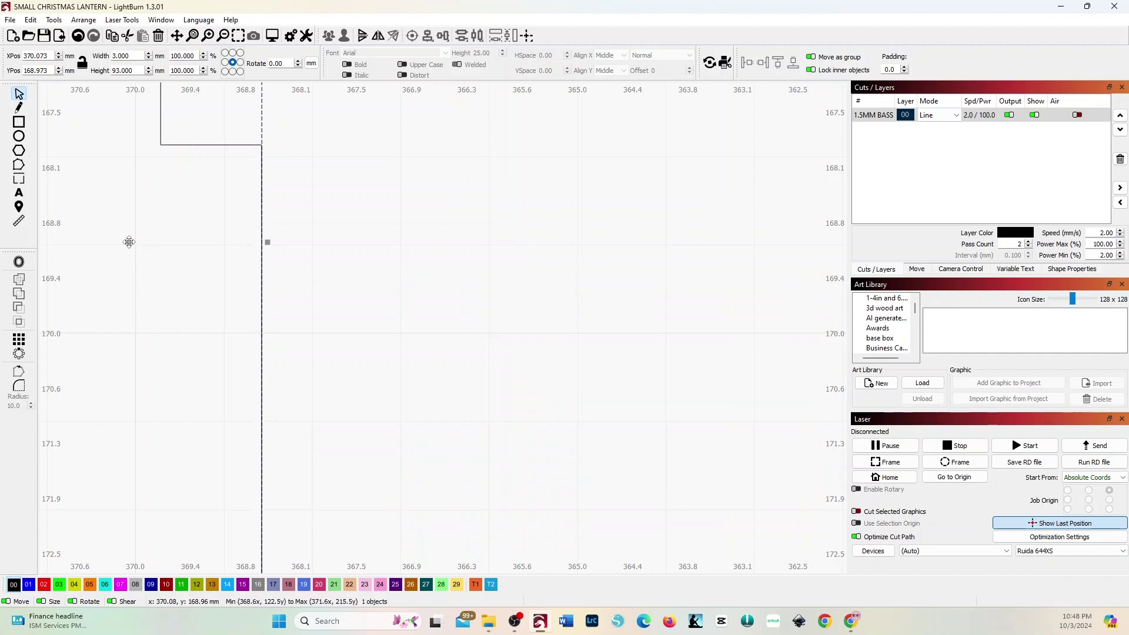
pyautogui.scroll(-12, 214, 281)
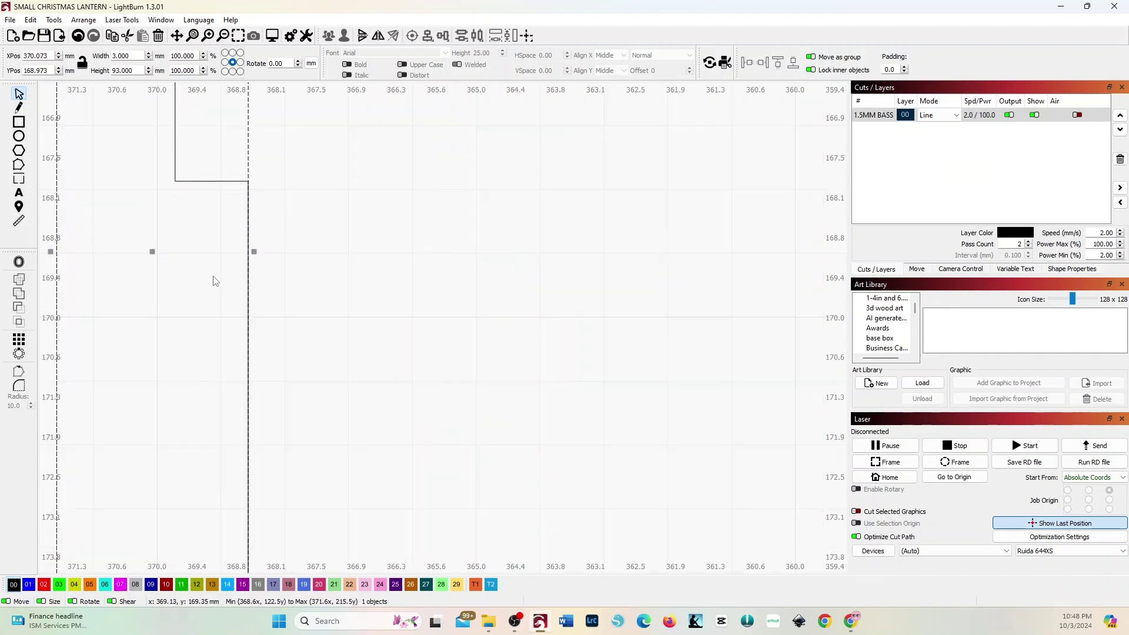
pyautogui.scroll(-3, 218, 272)
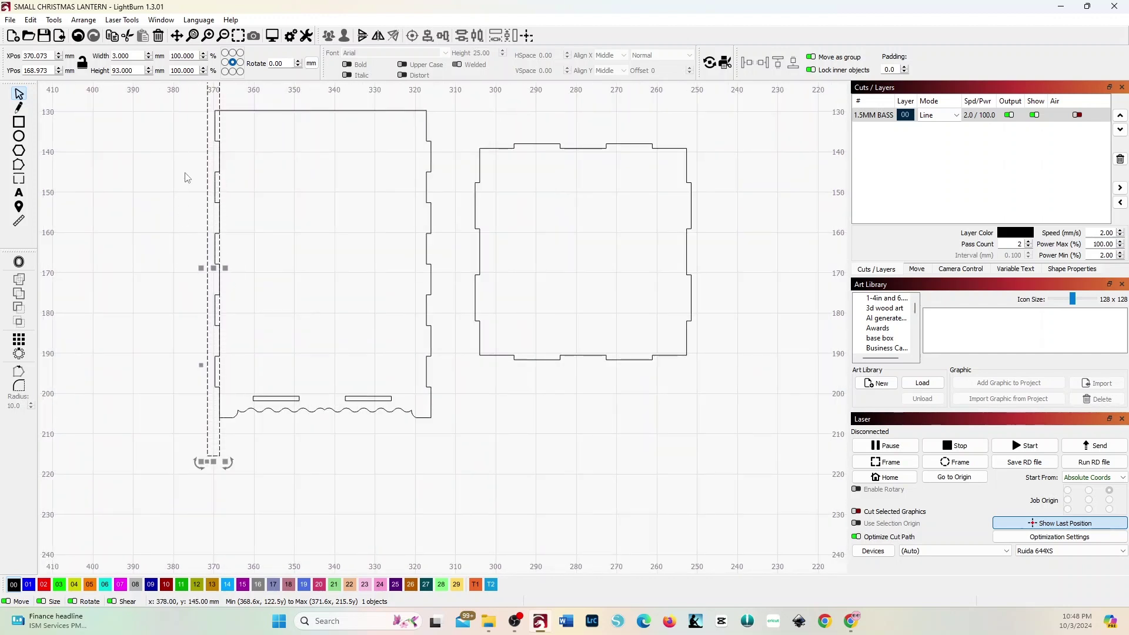
pyautogui.scroll(2, 184, 179)
pyautogui.scroll(-3, 189, 182)
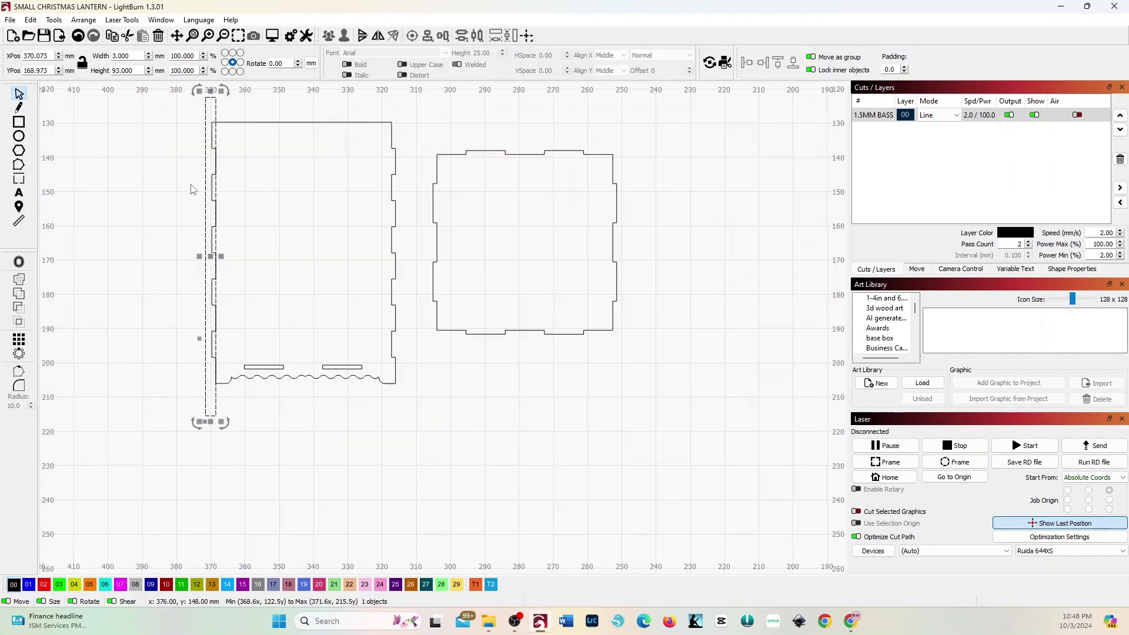
# - Deselect the strip and show the side panel's nodes in Edit Nodes, zoomed onto its left tabs
pyautogui.click(120, 160)
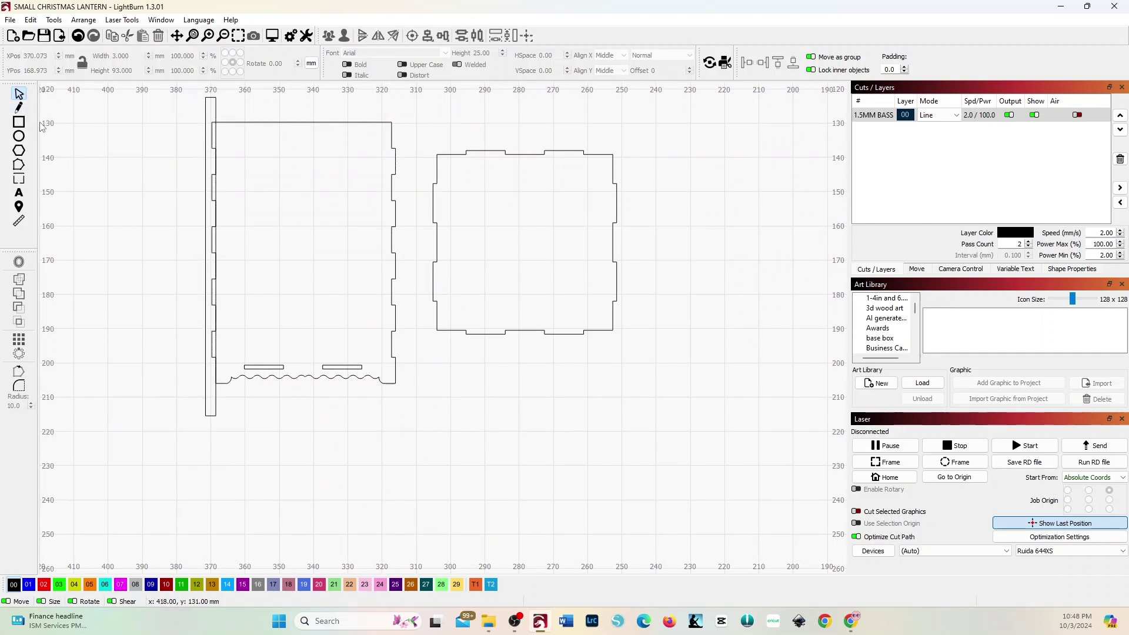
pyautogui.click(21, 168)
pyautogui.click(260, 122)
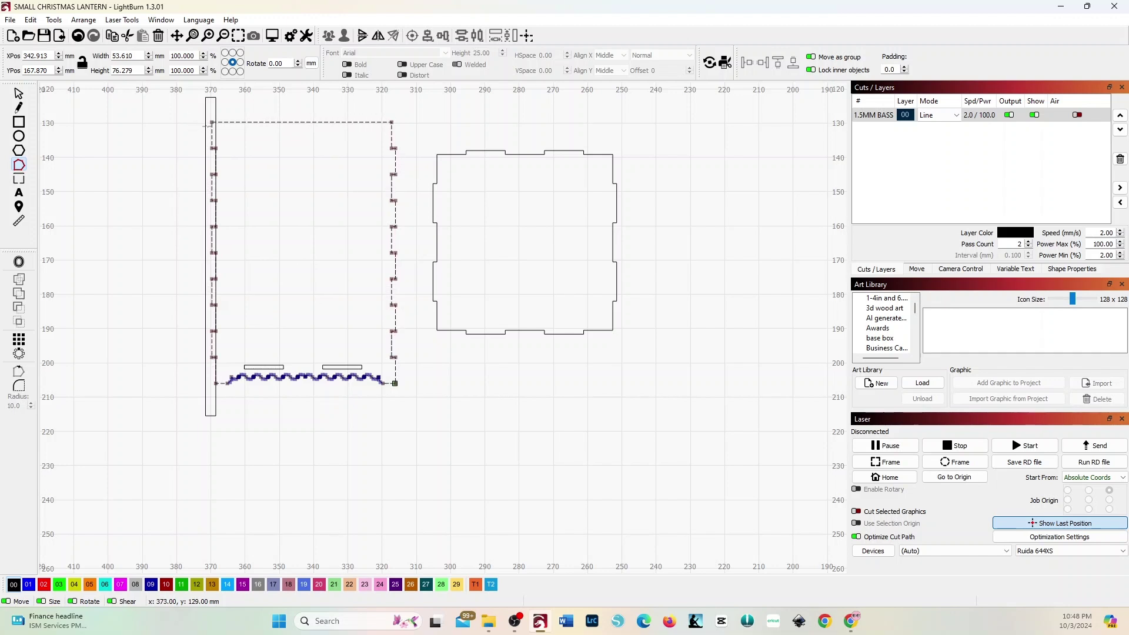
pyautogui.scroll(2, 198, 132)
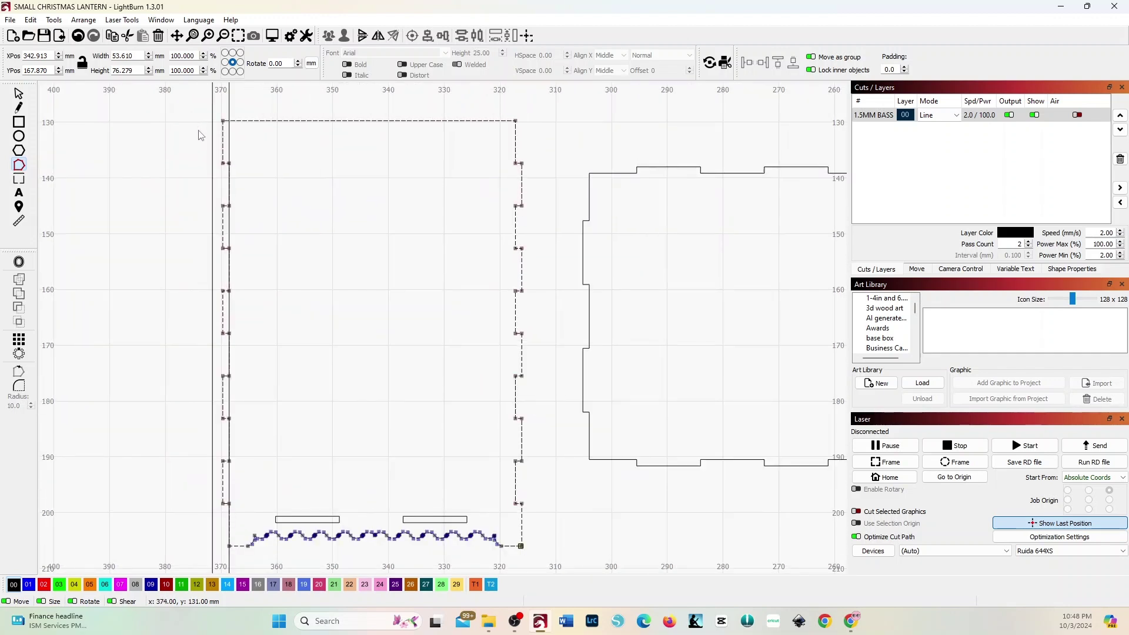
pyautogui.scroll(2, 199, 131)
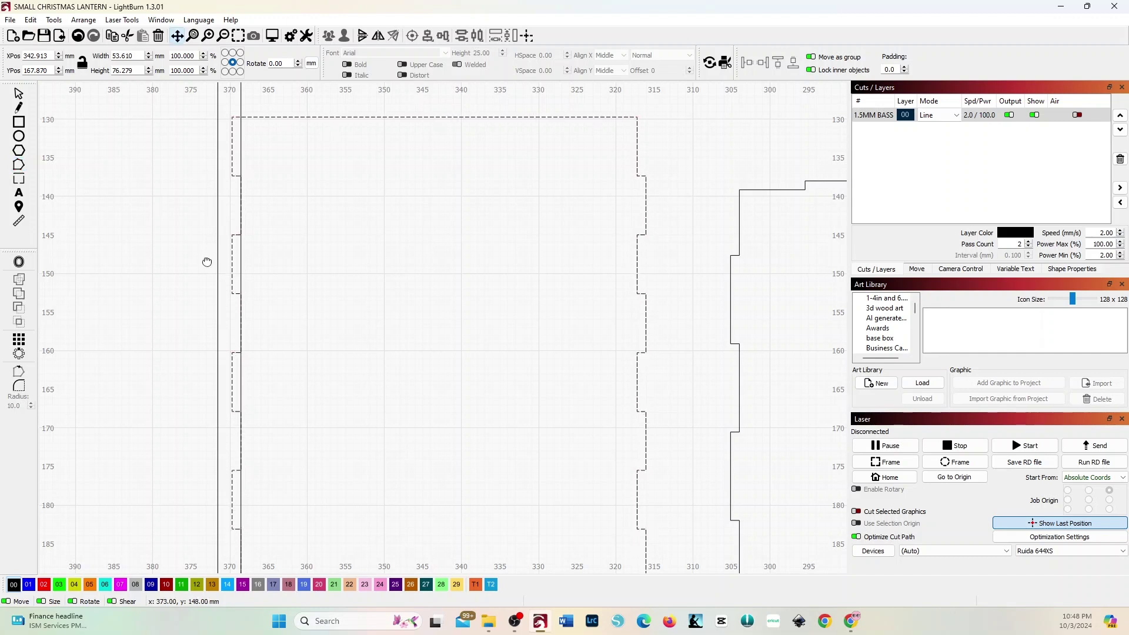
pyautogui.moveTo(207, 262); pyautogui.dragTo(210, 237)
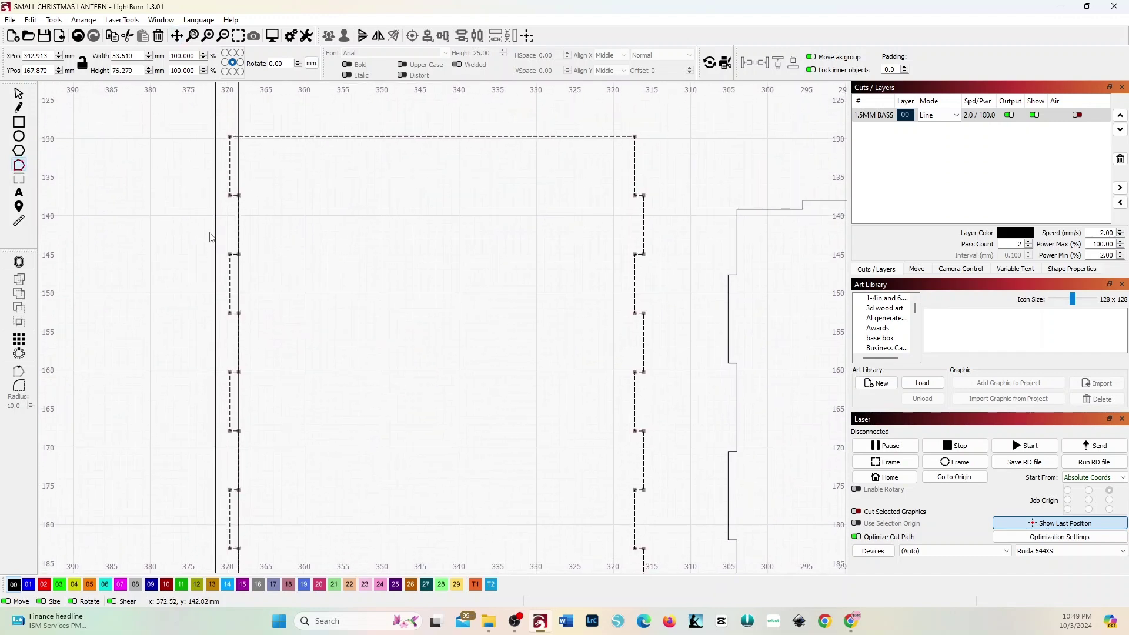
pyautogui.scroll(-3, 211, 237)
pyautogui.scroll(3, 211, 237)
pyautogui.scroll(2, 214, 221)
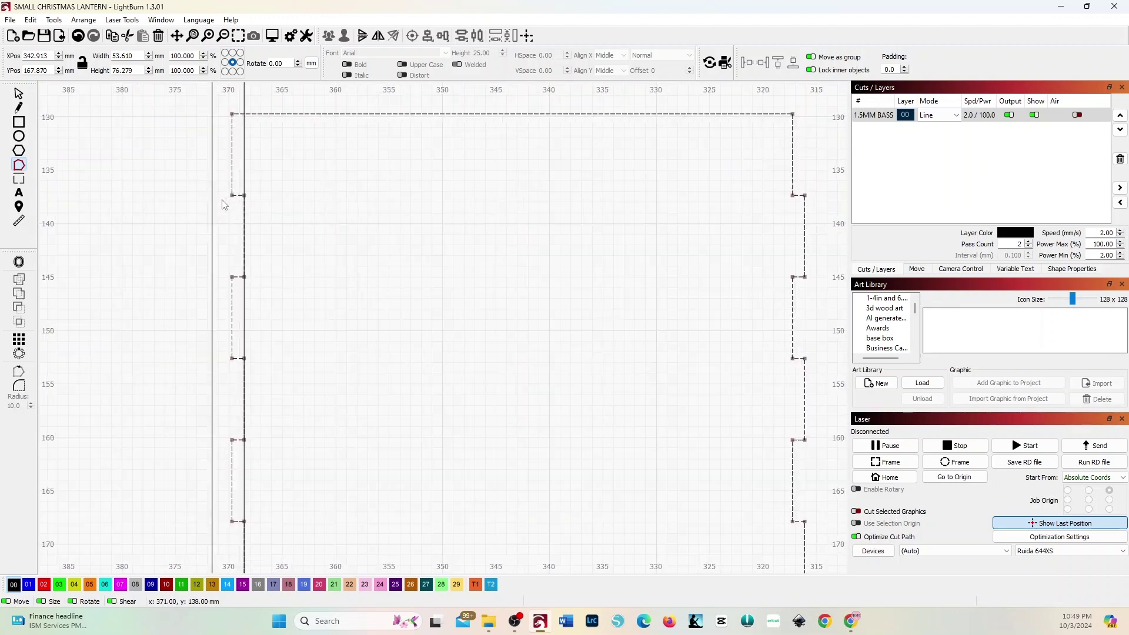
pyautogui.scroll(-1, 224, 205)
# - Box-select the tab nodes along the side panel's left edge
pyautogui.click(18, 94)
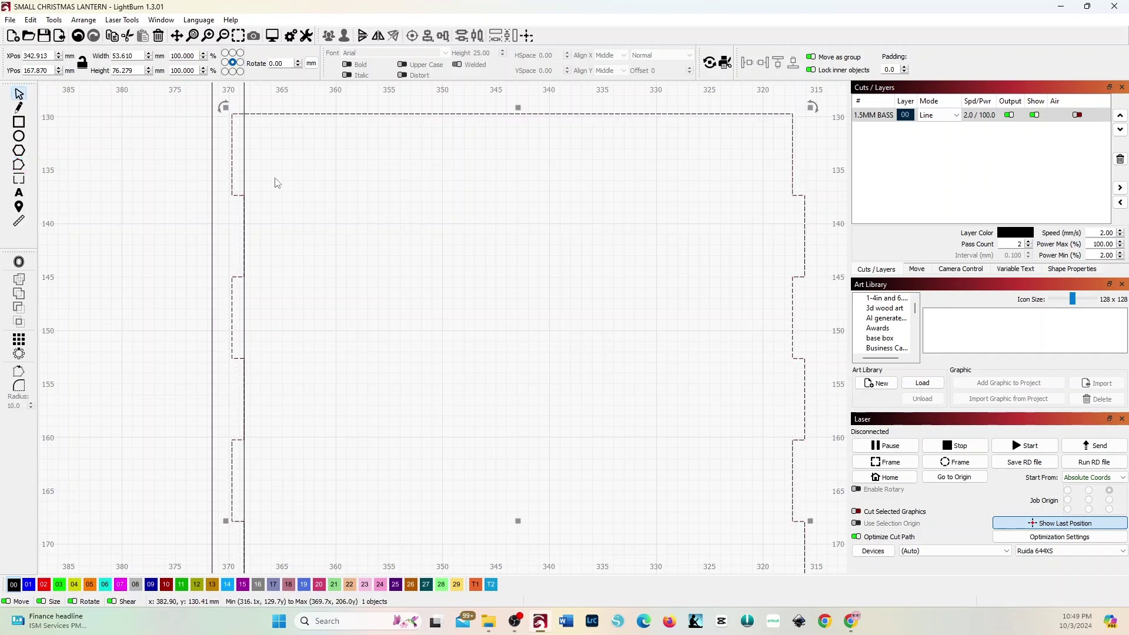
pyautogui.click(18, 165)
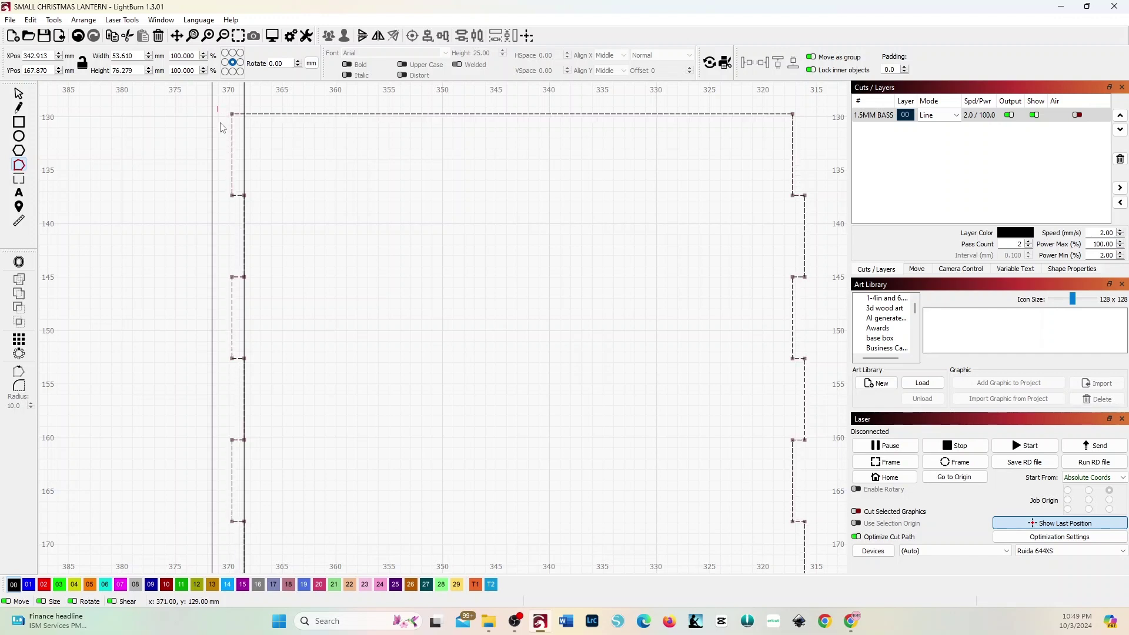
pyautogui.moveTo(237, 175); pyautogui.dragTo(240, 214)
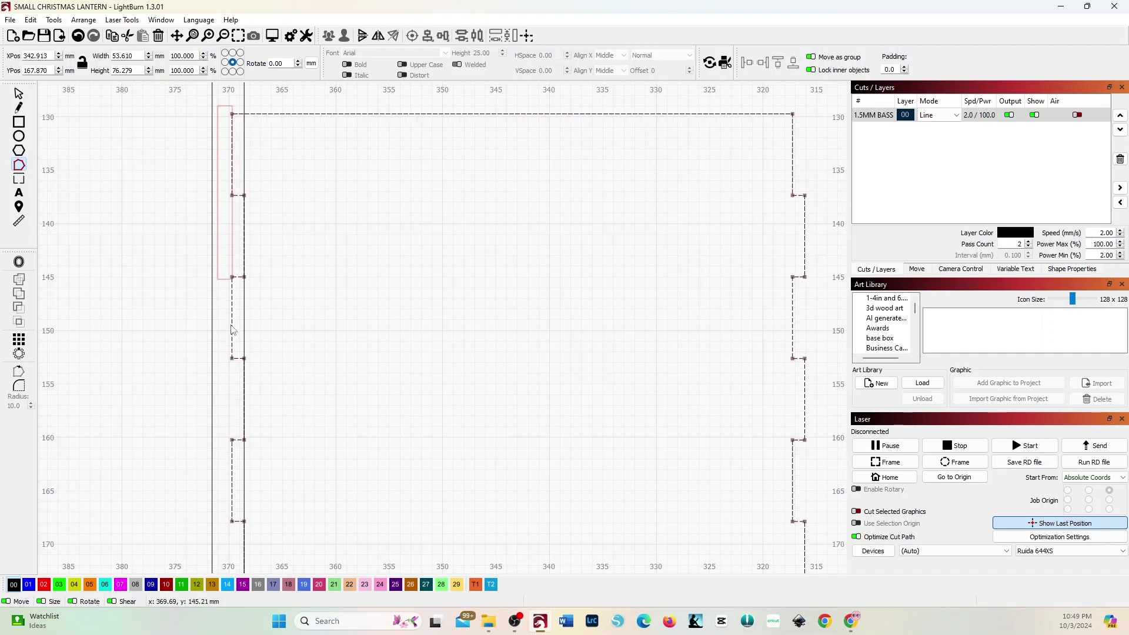
pyautogui.moveTo(231, 486); pyautogui.dragTo(235, 589)
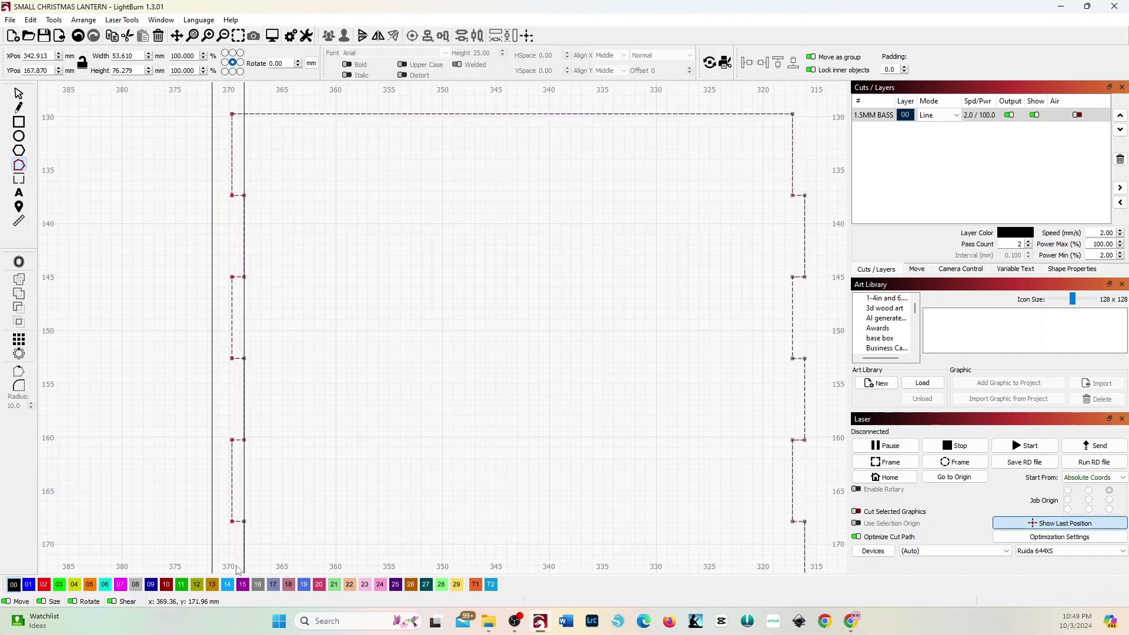
pyautogui.scroll(-3, 237, 570)
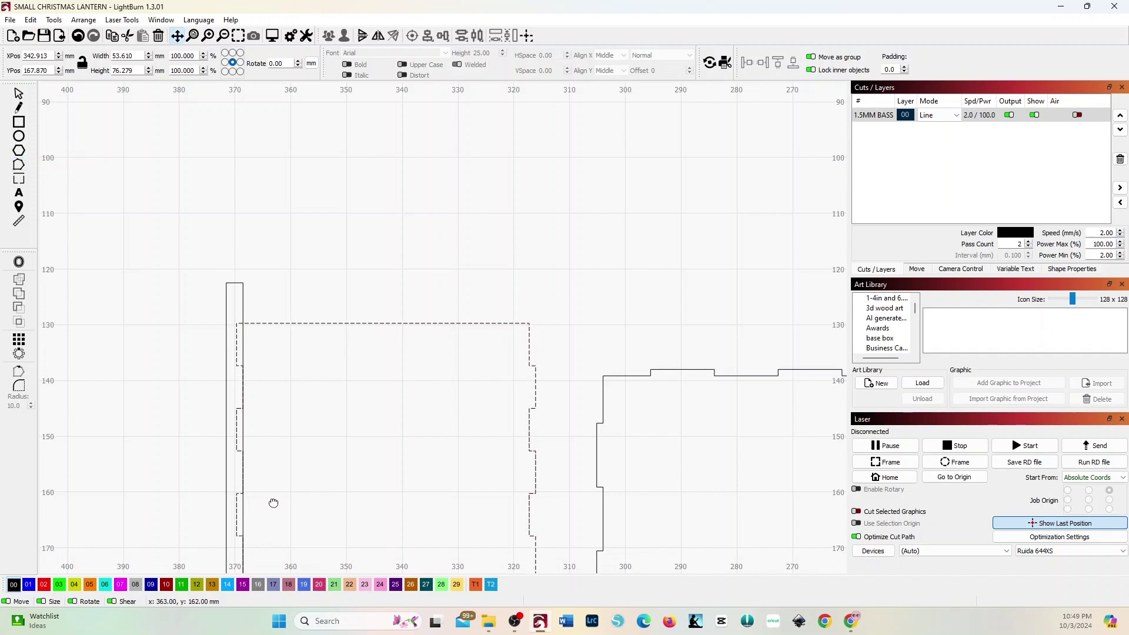
pyautogui.moveTo(273, 504); pyautogui.dragTo(314, 281)
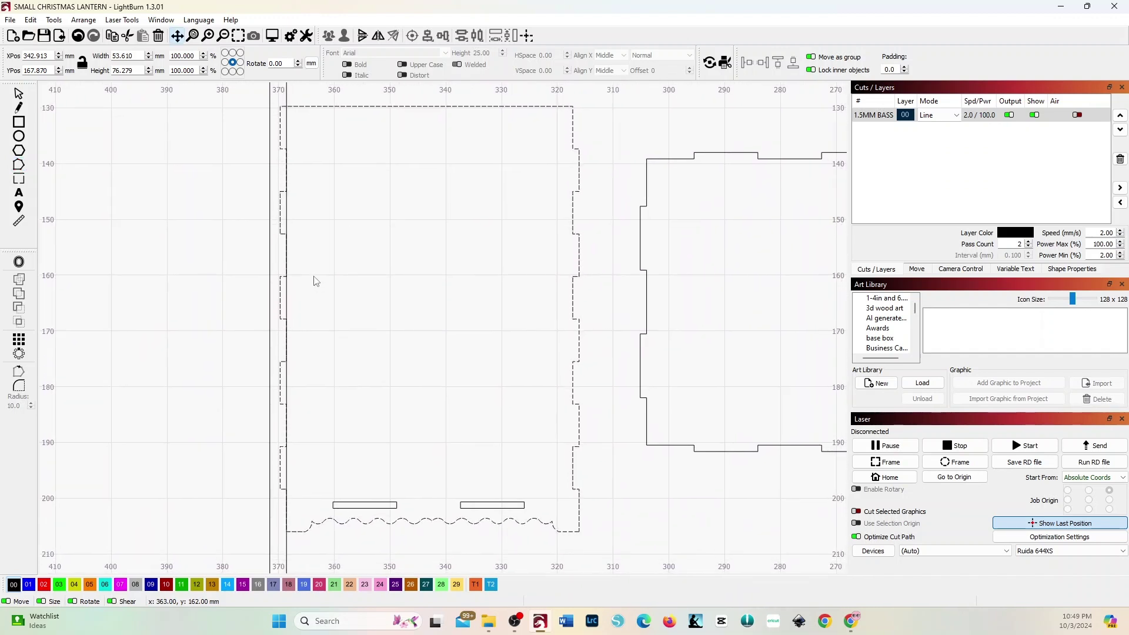
# - Drag the selected tab nodes left to the strip's outer edge, widening the panel to 55.465 mm
pyautogui.scroll(-1, 314, 281)
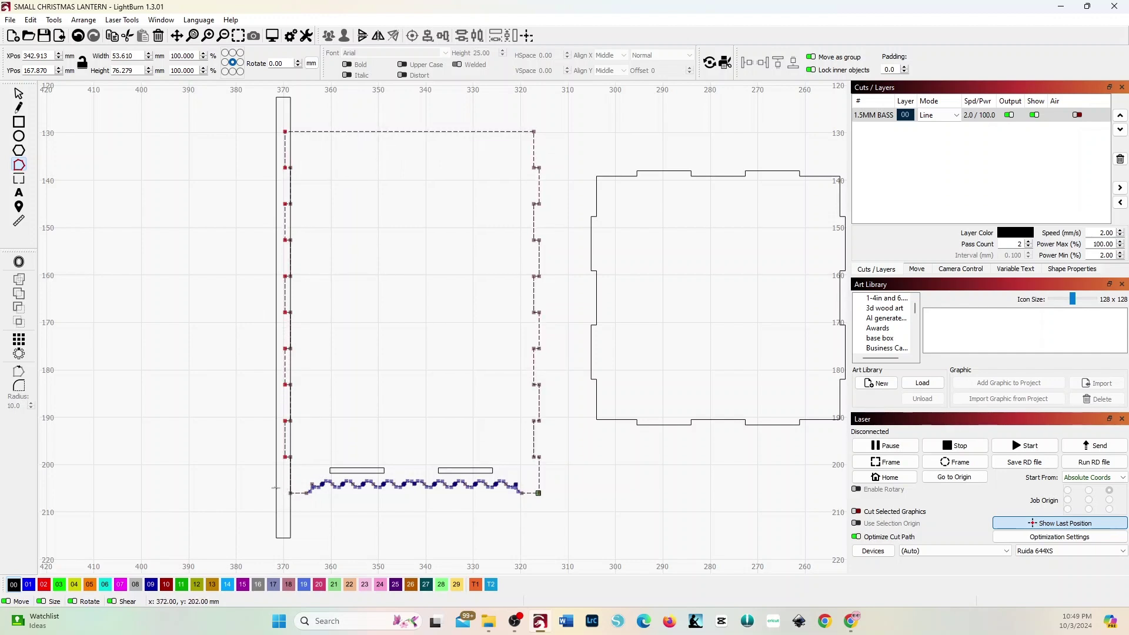
pyautogui.scroll(4, 296, 517)
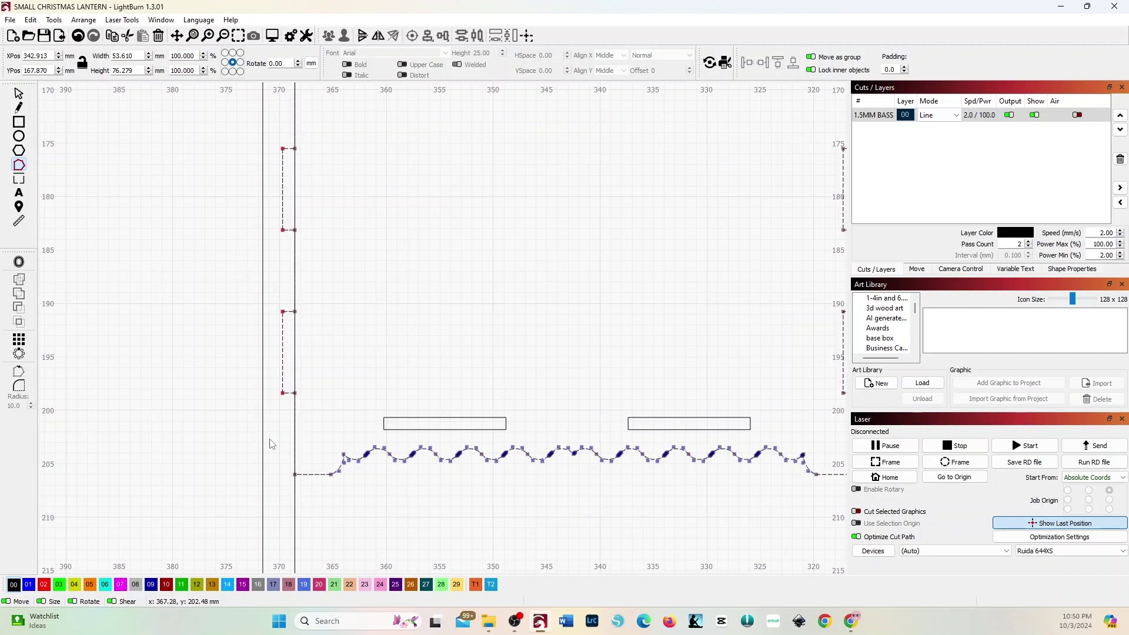
pyautogui.scroll(-3, 311, 379)
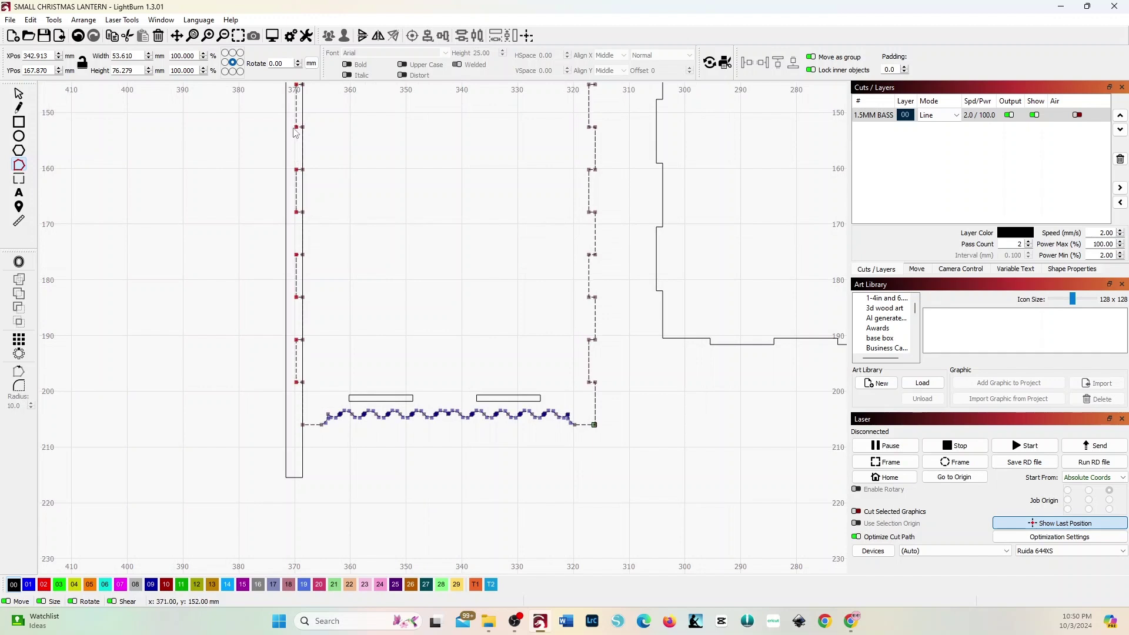
pyautogui.scroll(6, 299, 215)
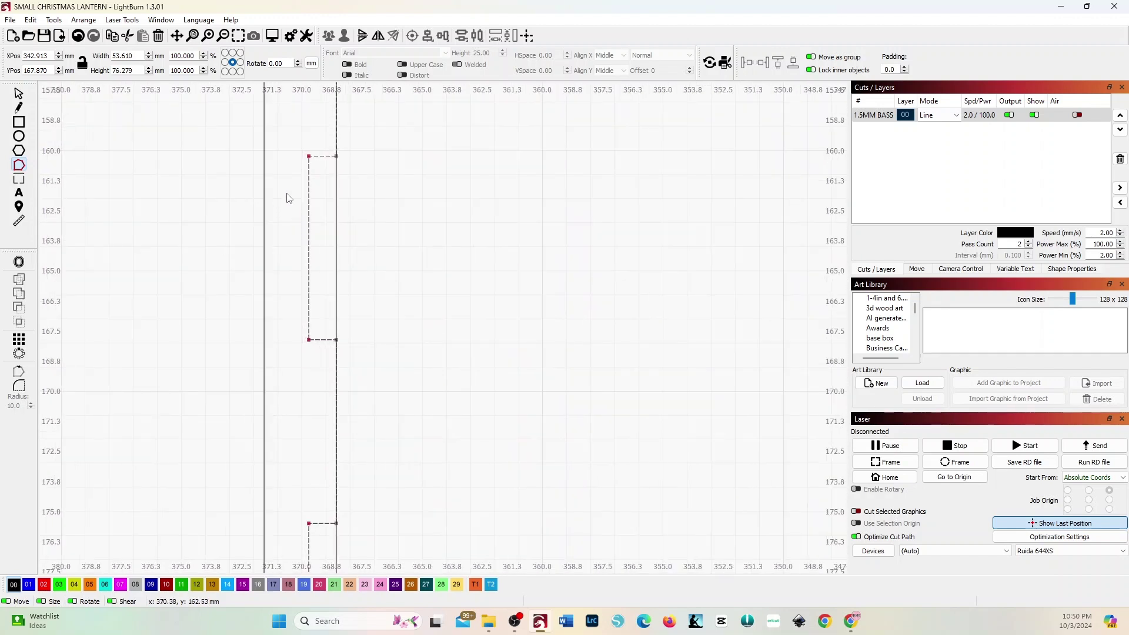
pyautogui.scroll(1, 303, 144)
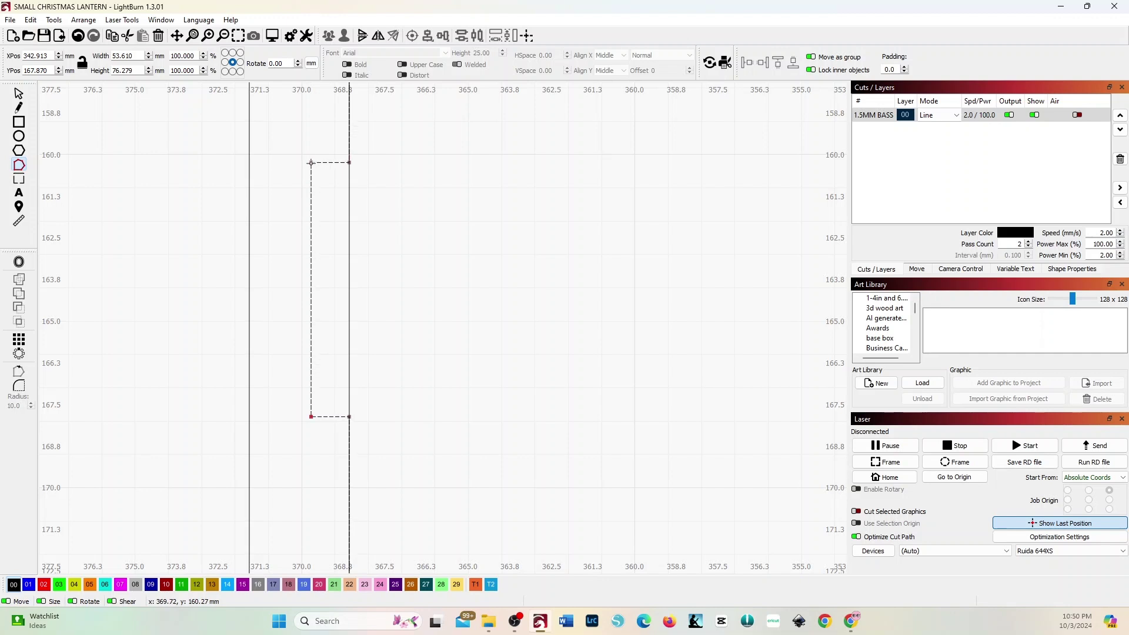
pyautogui.moveTo(310, 162); pyautogui.dragTo(251, 163)
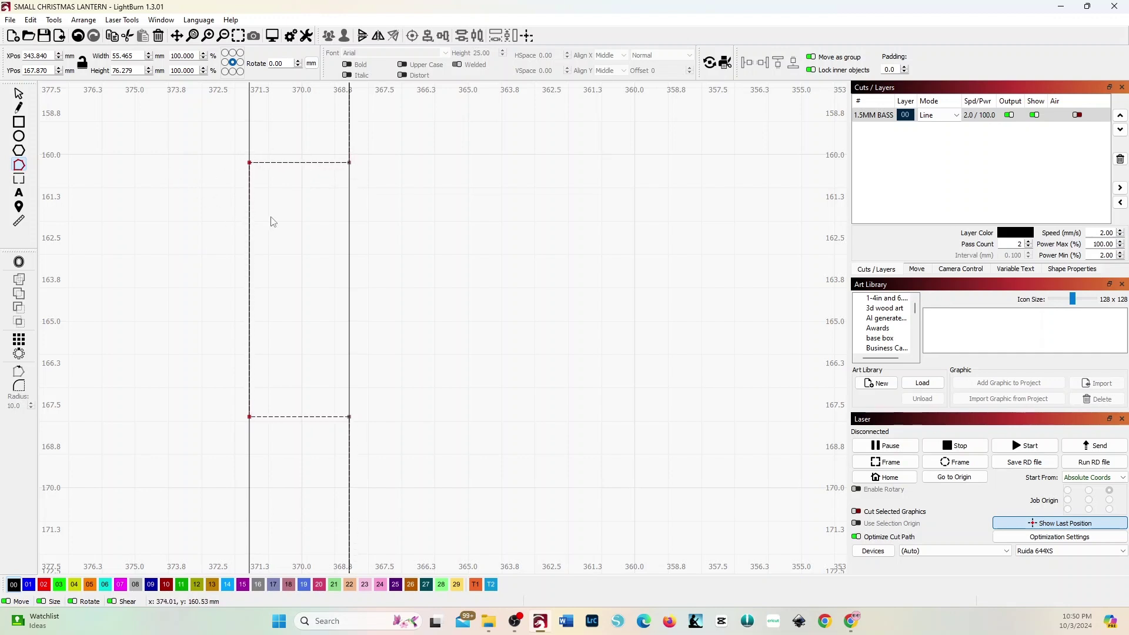
pyautogui.click(20, 93)
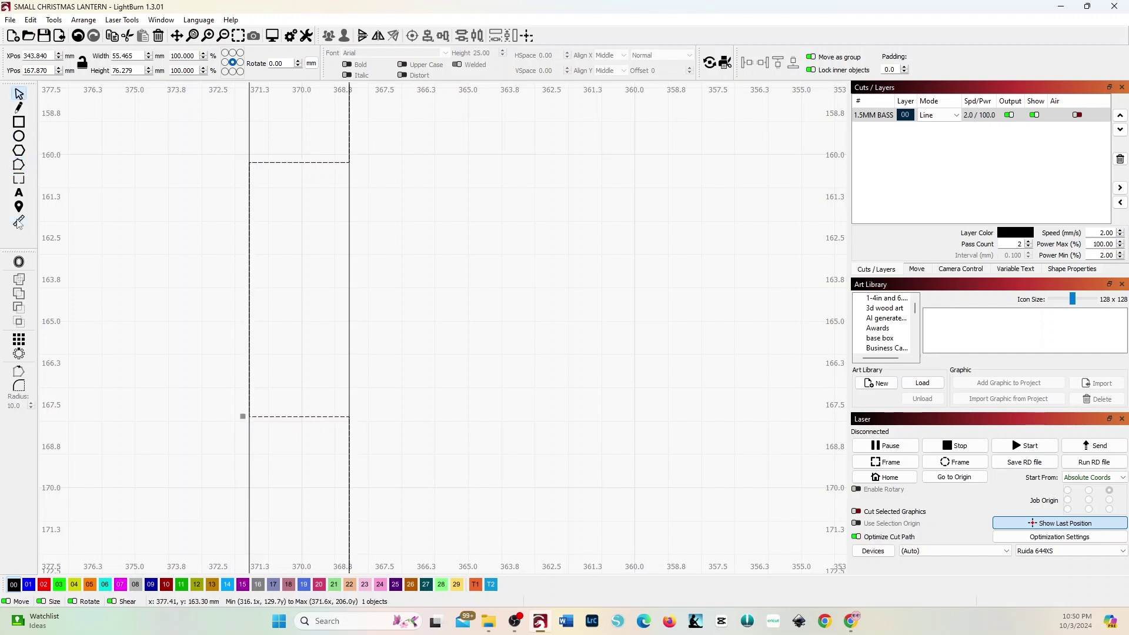
pyautogui.click(19, 222)
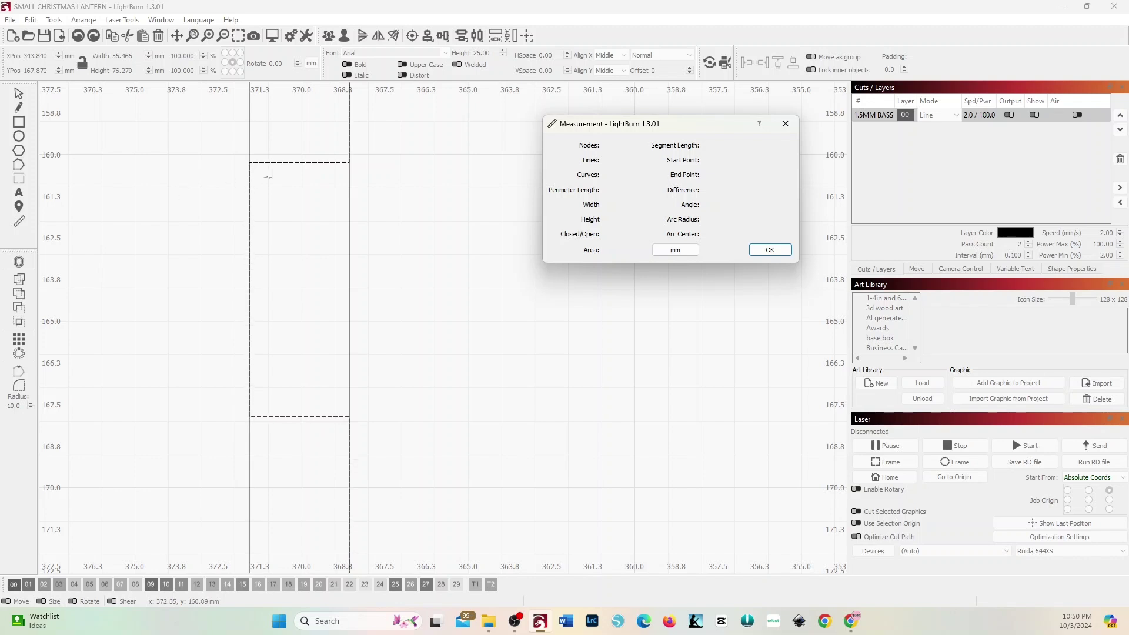
pyautogui.moveTo(298, 162)
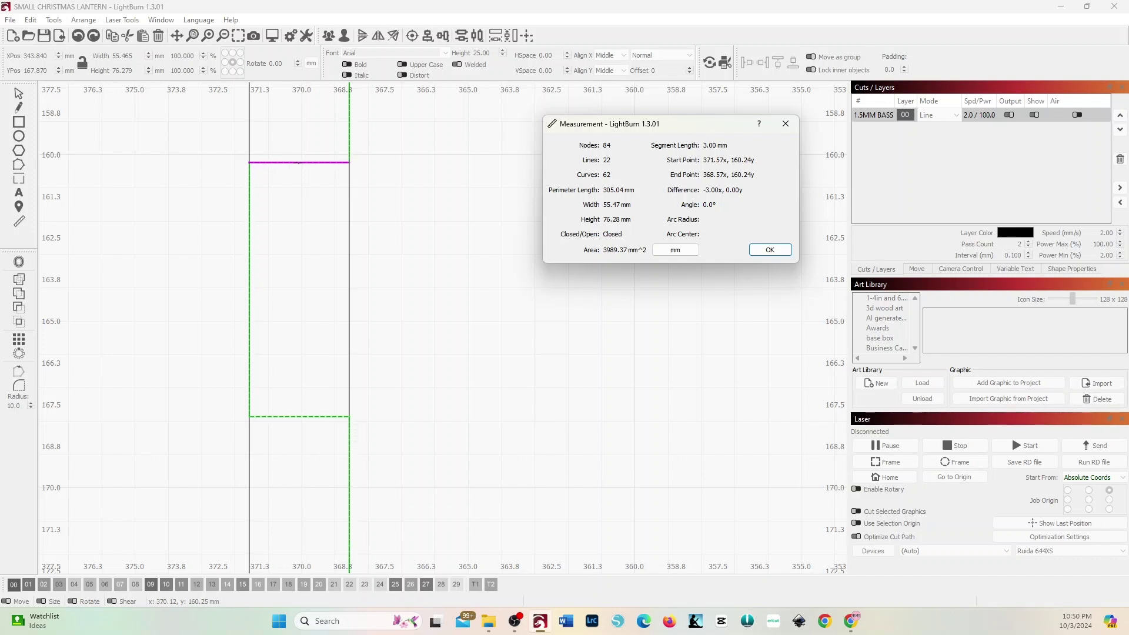
pyautogui.click(349, 130)
pyautogui.click(770, 250)
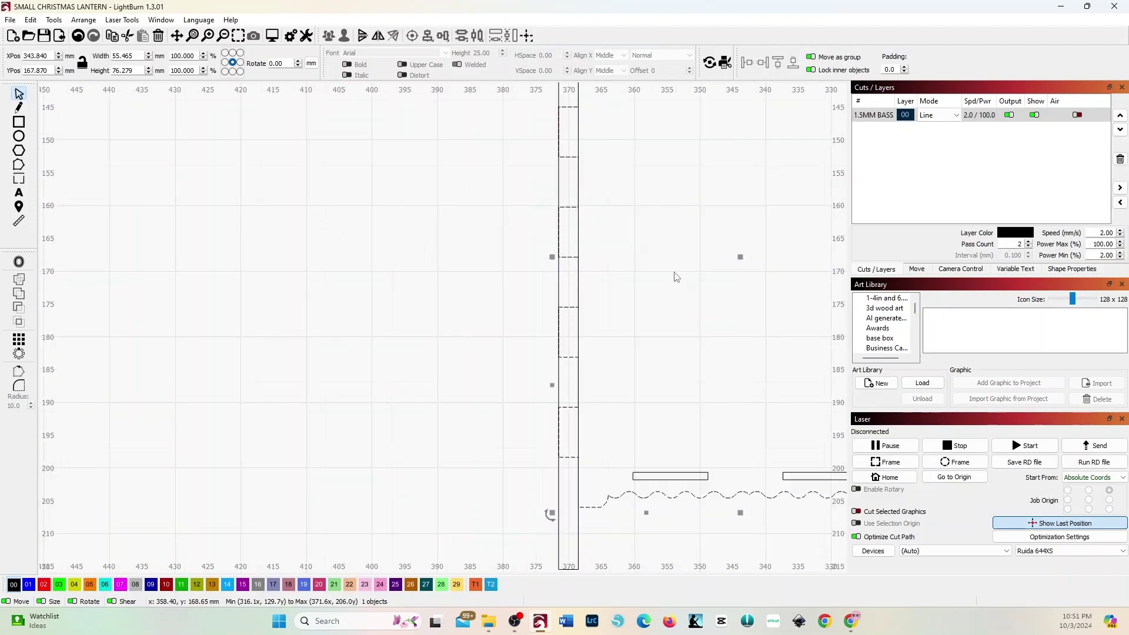
# - Move the 3 × 93 mm guide strip about 25 mm left, away from the side panel
pyautogui.moveTo(681, 277); pyautogui.dragTo(441, 244)
pyautogui.scroll(-4, 441, 244)
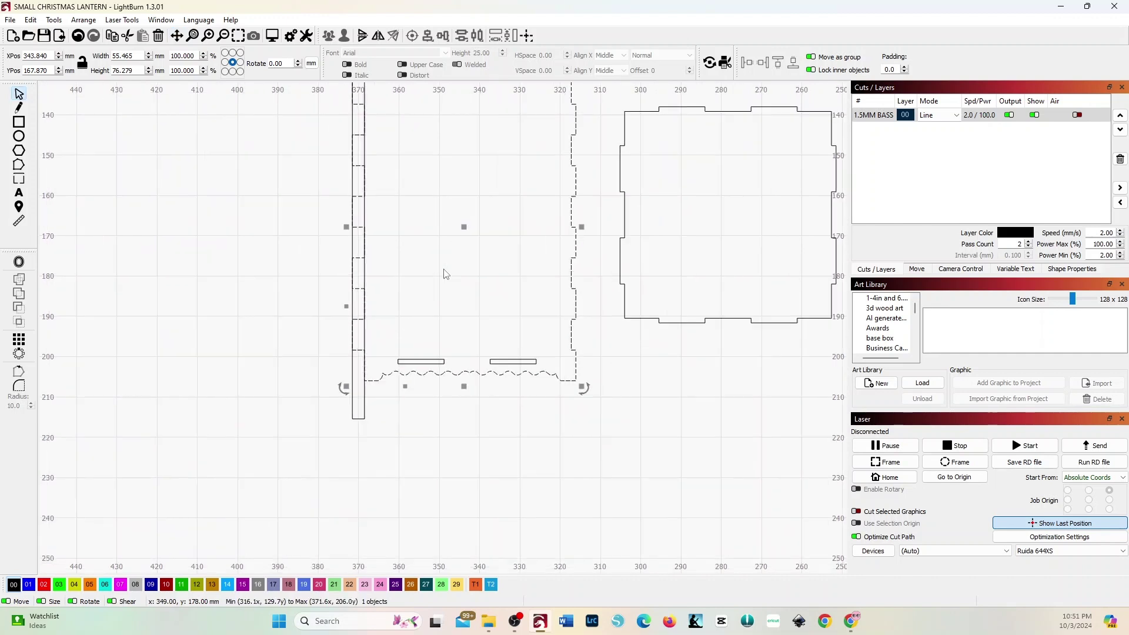
pyautogui.click(471, 238)
pyautogui.click(323, 195)
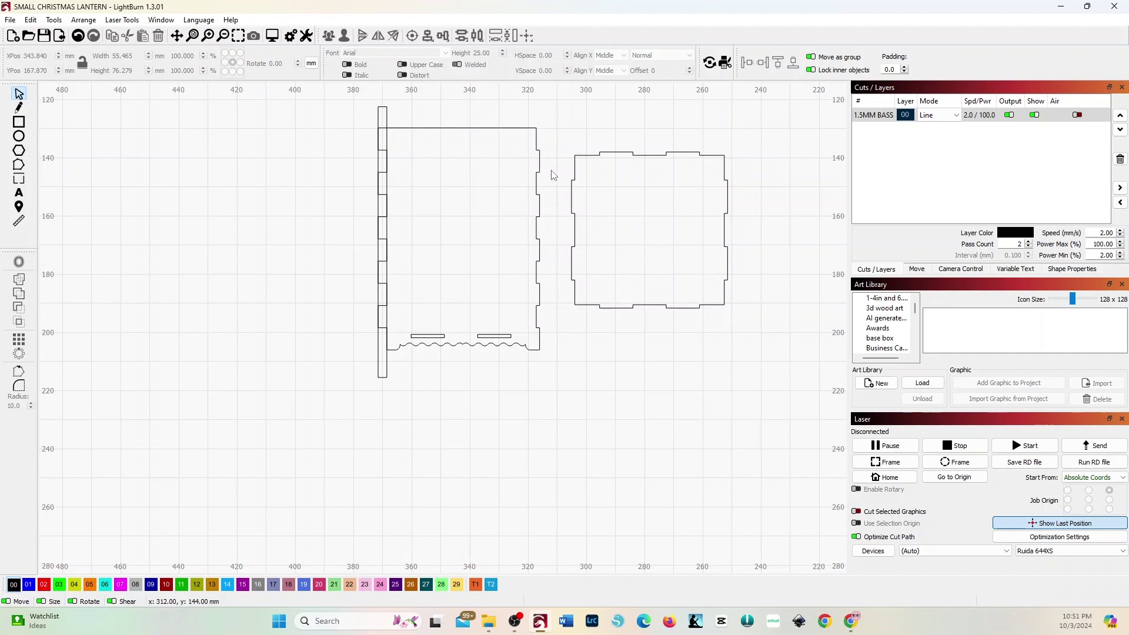
pyautogui.click(379, 168)
pyautogui.moveTo(386, 241); pyautogui.dragTo(284, 257)
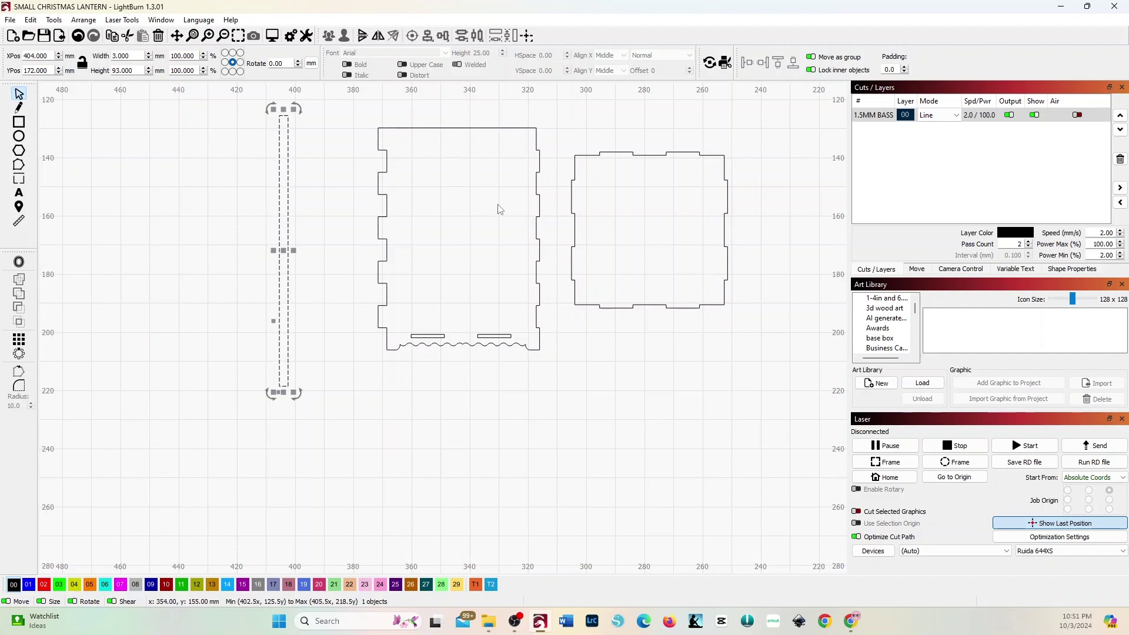
# - Measure a 7.64 mm tab edge on the side panel and the strip at 3.00 × 93.00 mm
pyautogui.click(19, 221)
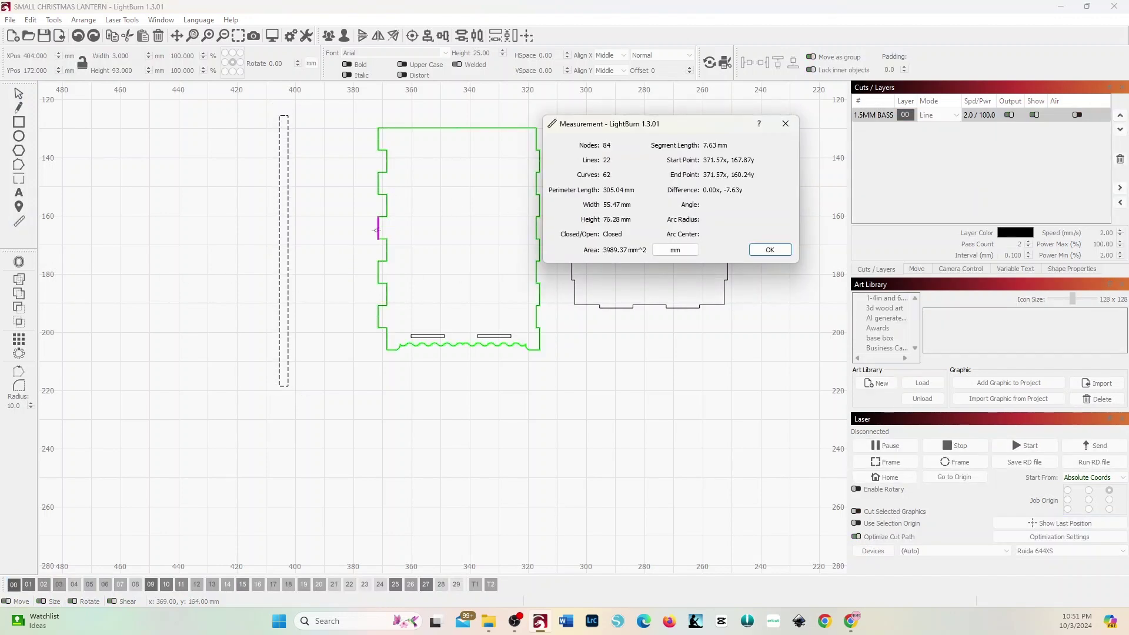
pyautogui.moveTo(400, 230)
pyautogui.moveTo(378, 197)
pyautogui.moveTo(383, 150)
pyautogui.moveTo(536, 183)
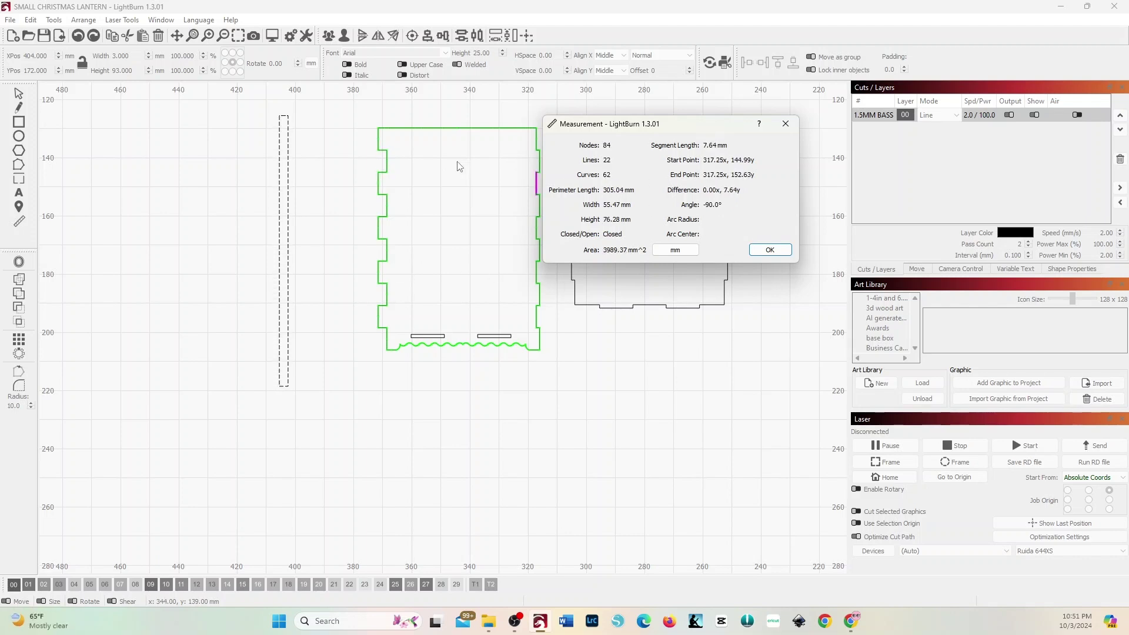
pyautogui.moveTo(669, 126); pyautogui.dragTo(292, 405)
pyautogui.click(280, 321)
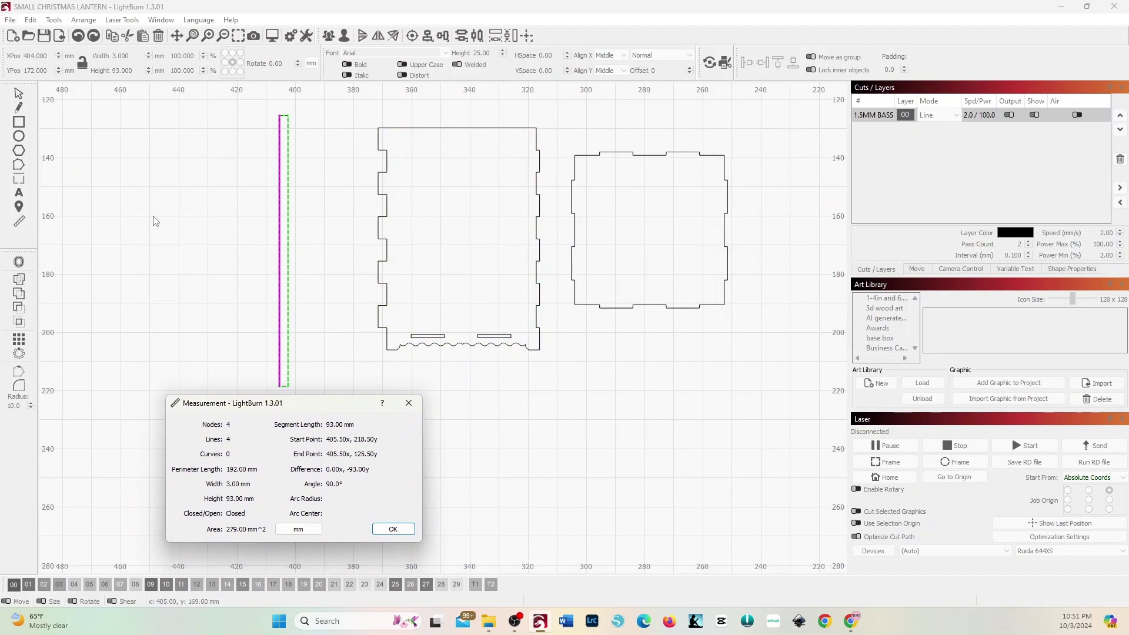
pyautogui.click(392, 529)
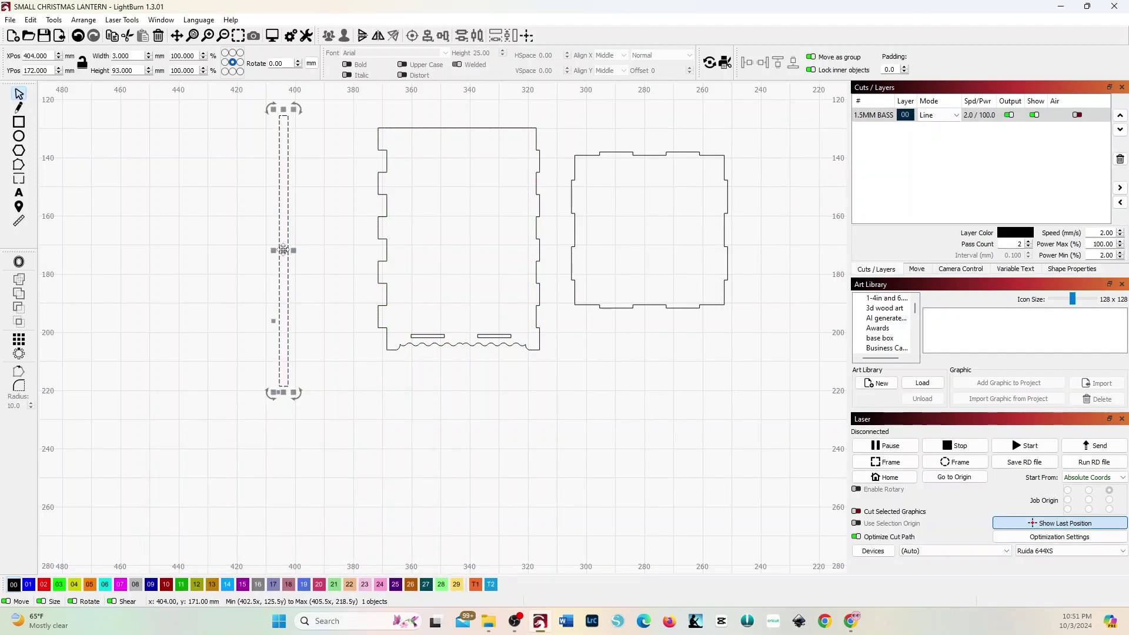
# - Place the guide strip flush against the side panel's right tabs at X 315.770, Y 171.657, then pick the panel in Edit Nodes
pyautogui.moveTo(283, 250); pyautogui.dragTo(543, 257)
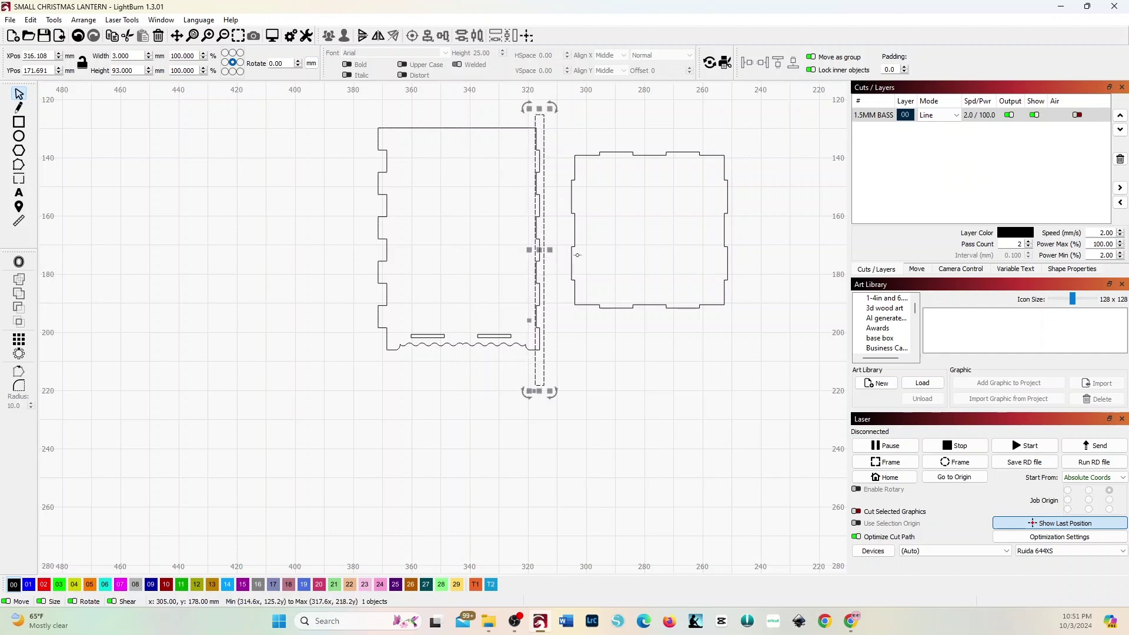
pyautogui.scroll(5, 549, 212)
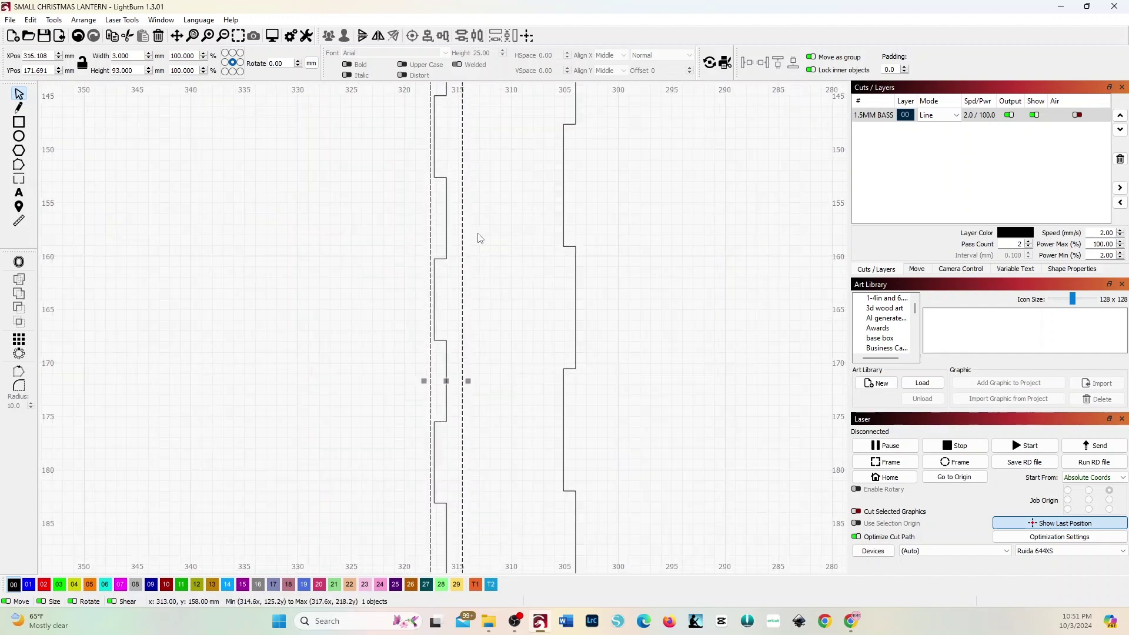
pyautogui.scroll(4, 479, 259)
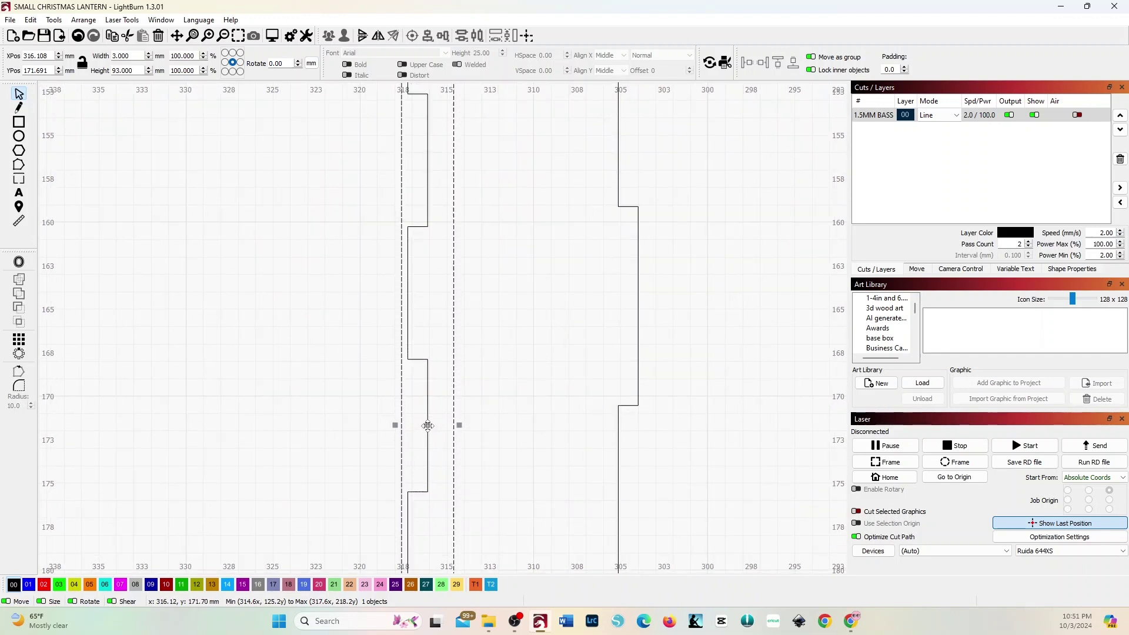
pyautogui.moveTo(428, 425); pyautogui.dragTo(434, 425)
pyautogui.scroll(3, 398, 339)
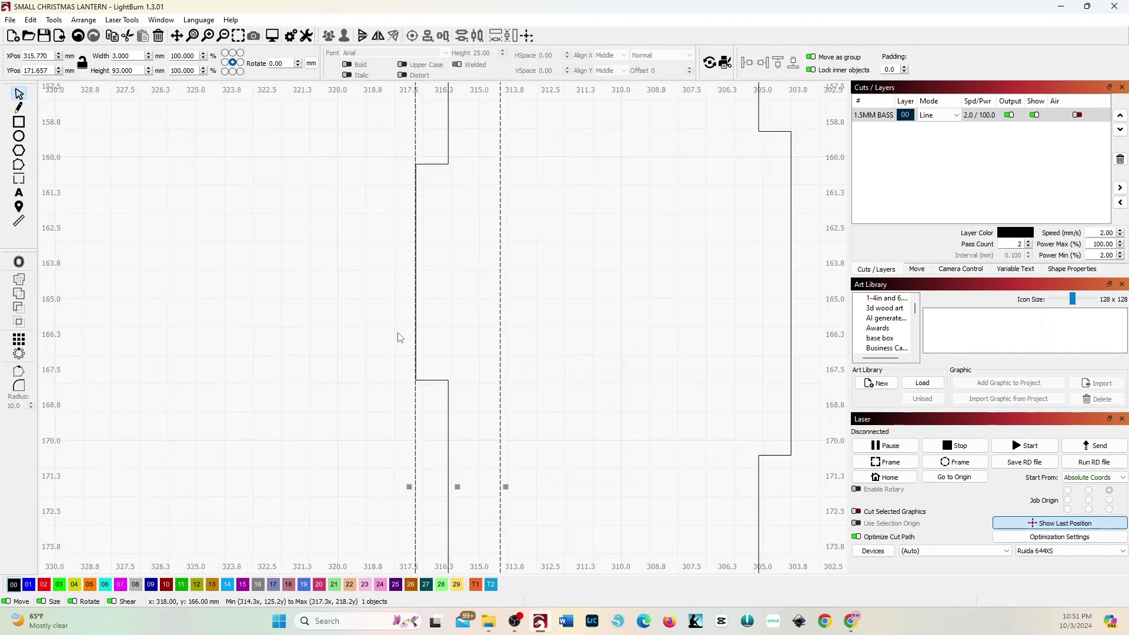
pyautogui.scroll(-5, 485, 361)
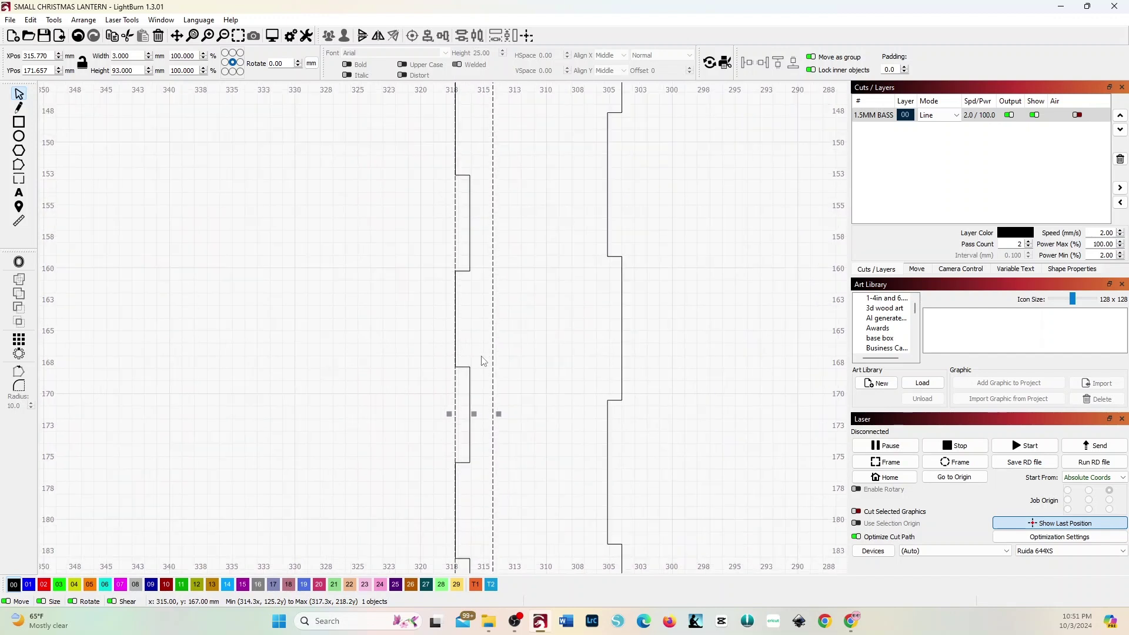
pyautogui.scroll(-3, 486, 362)
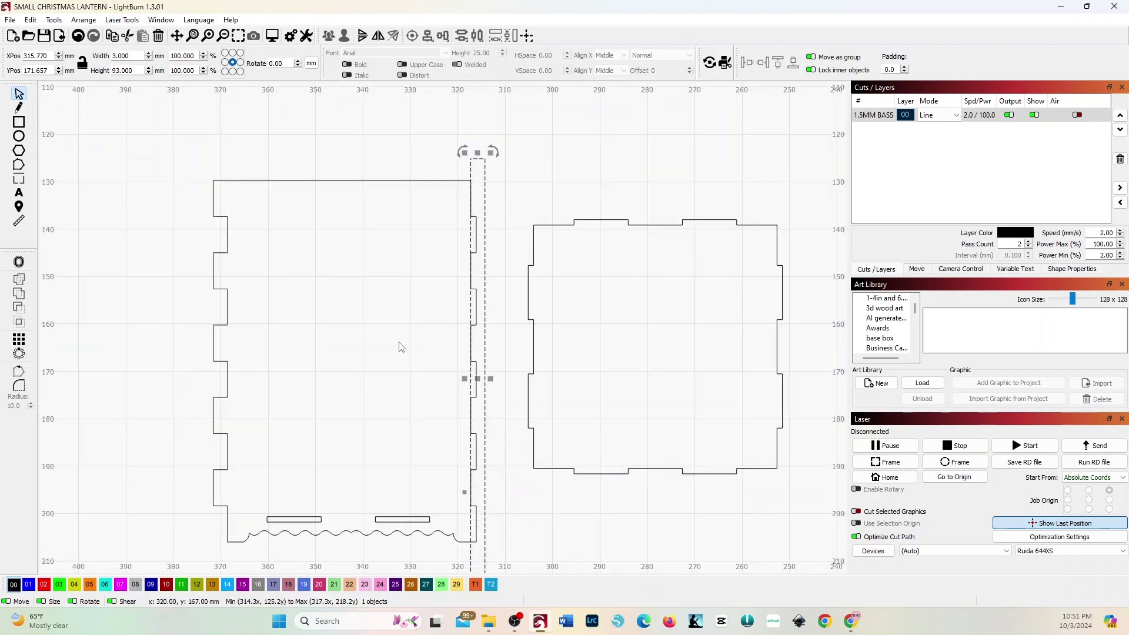
pyautogui.click(19, 166)
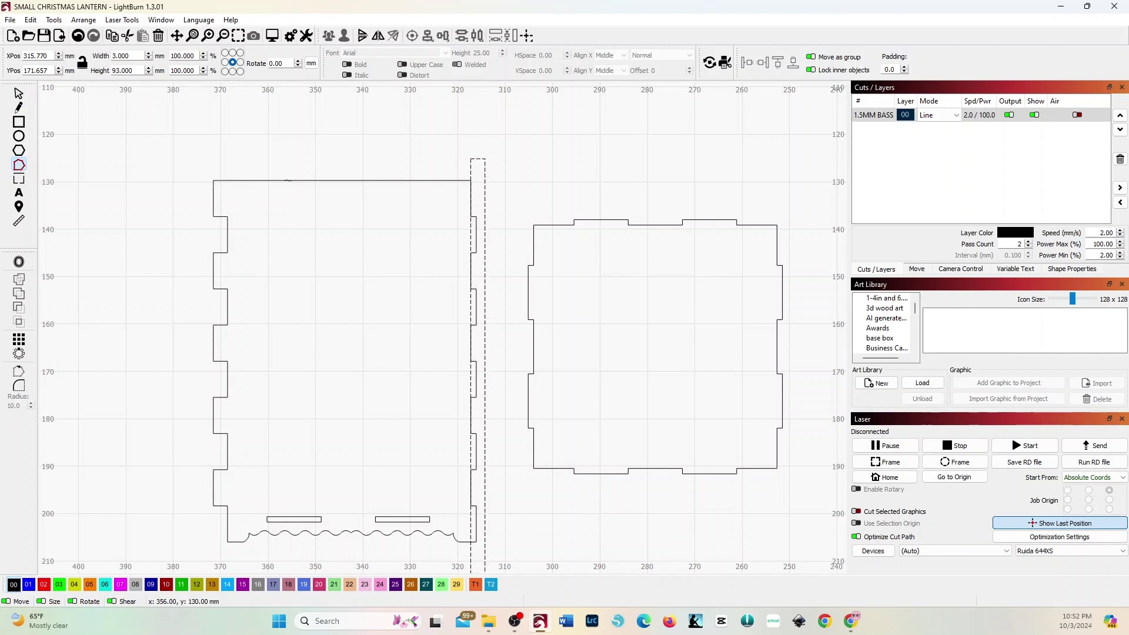
pyautogui.click(475, 542)
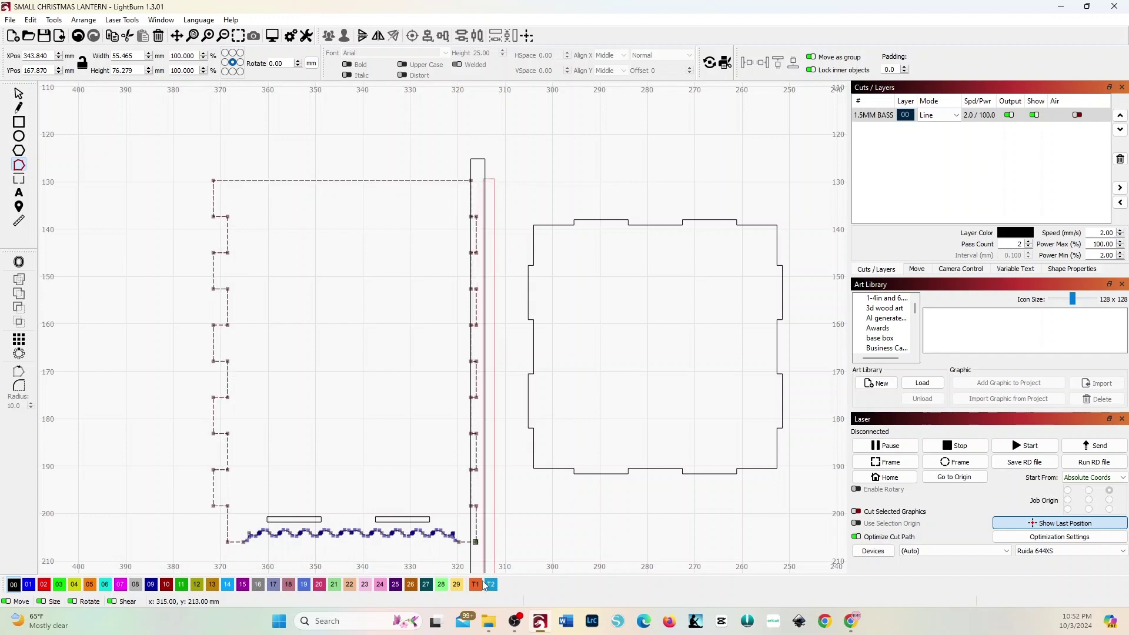
# - Frame the side panel's right tabbed edge in the node-editing view
pyautogui.moveTo(478, 574); pyautogui.dragTo(476, 566)
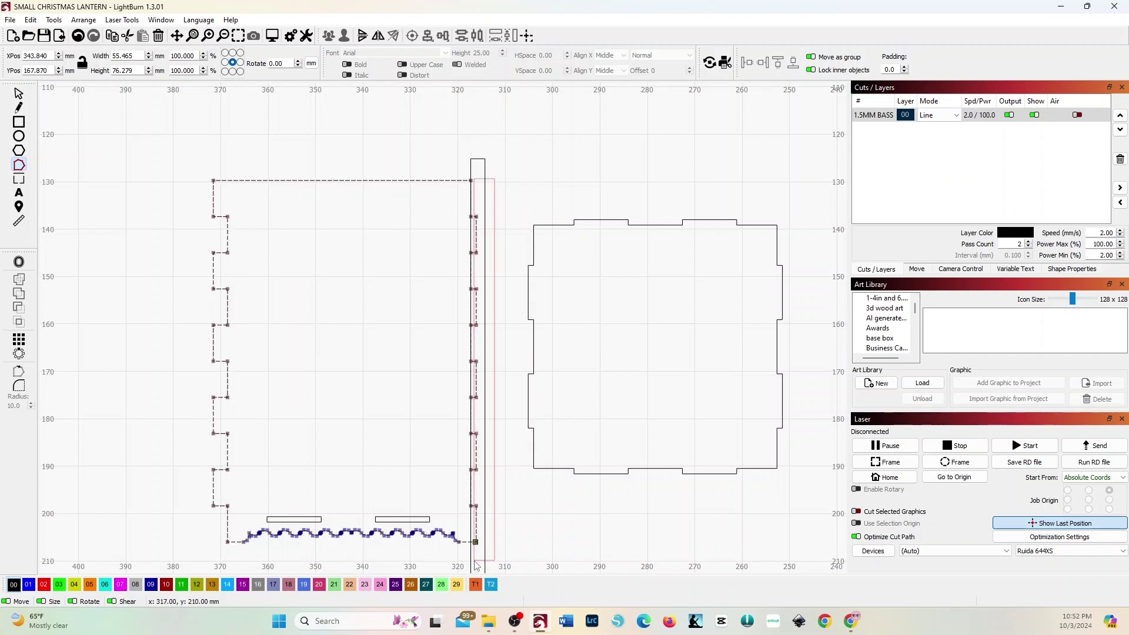
pyautogui.scroll(-4, 505, 523)
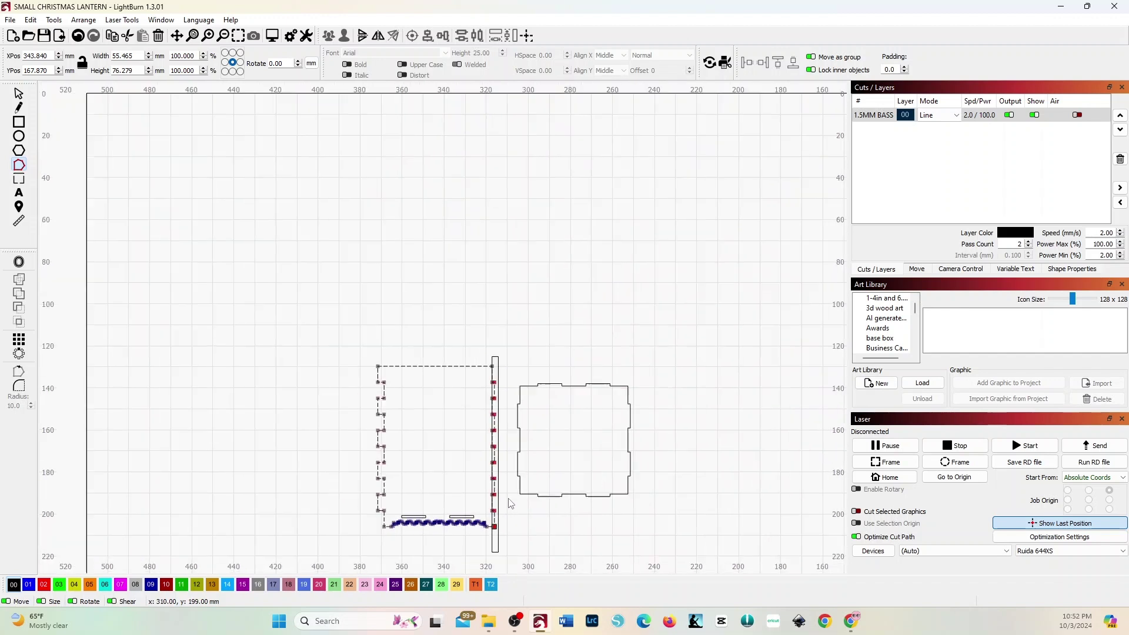
pyautogui.scroll(2, 511, 518)
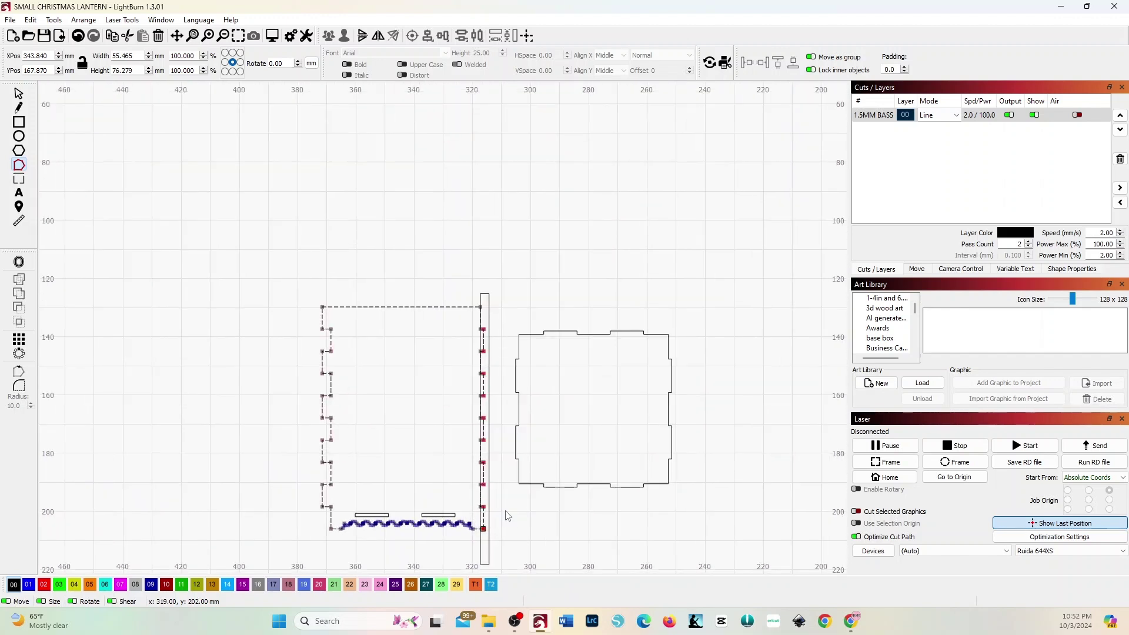
pyautogui.moveTo(506, 524); pyautogui.dragTo(474, 421)
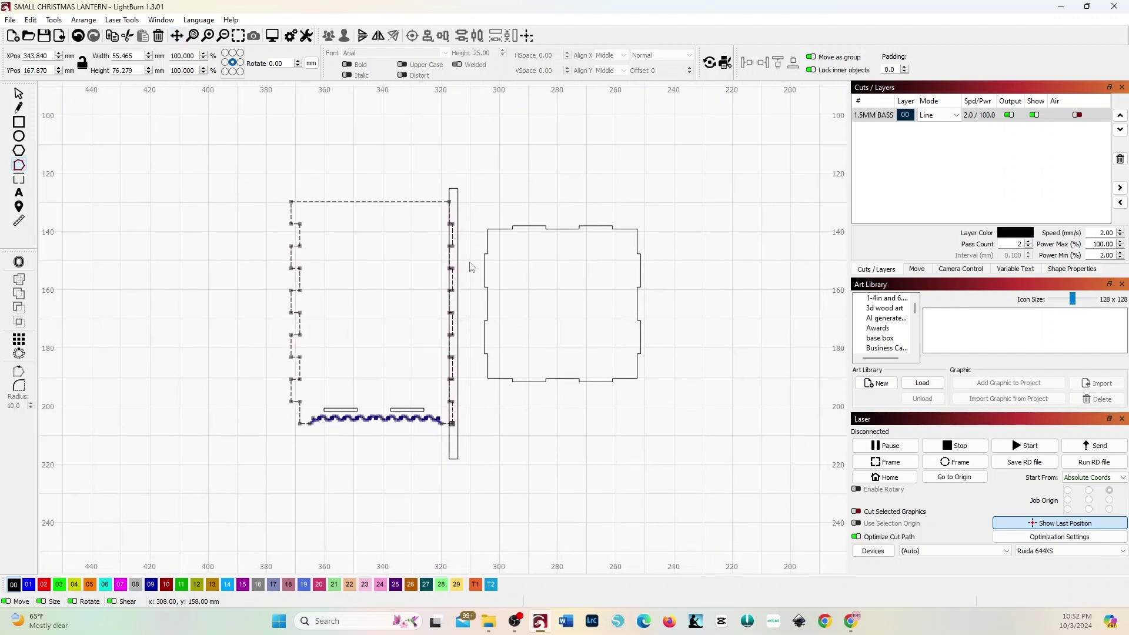
pyautogui.scroll(3, 457, 229)
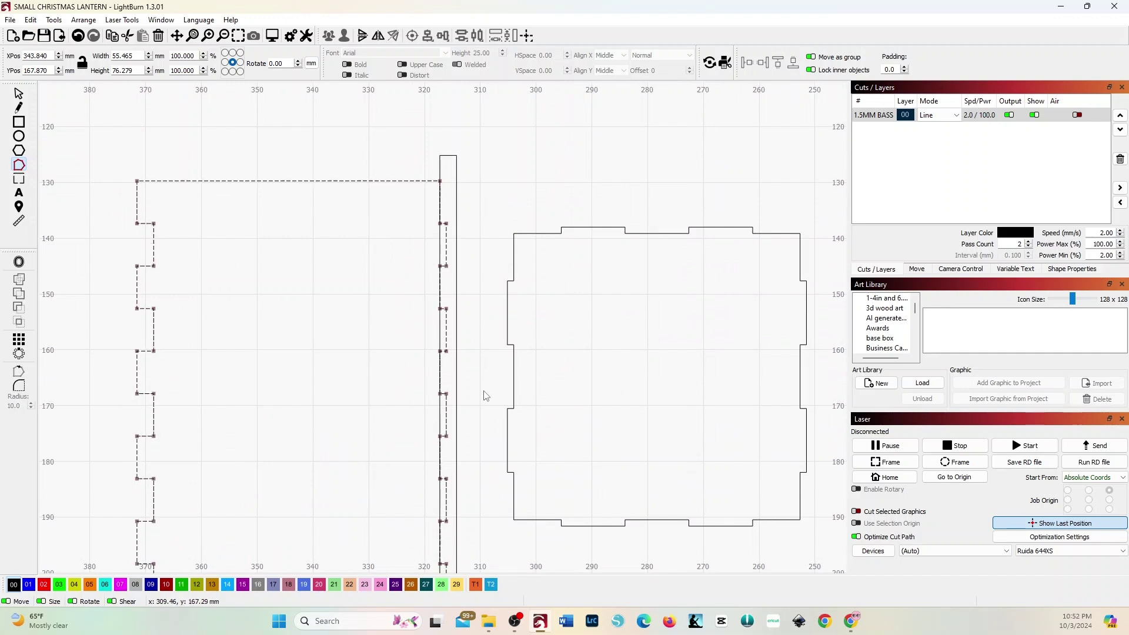
pyautogui.moveTo(486, 396); pyautogui.dragTo(471, 315)
pyautogui.hotkey('ctrl', '`')
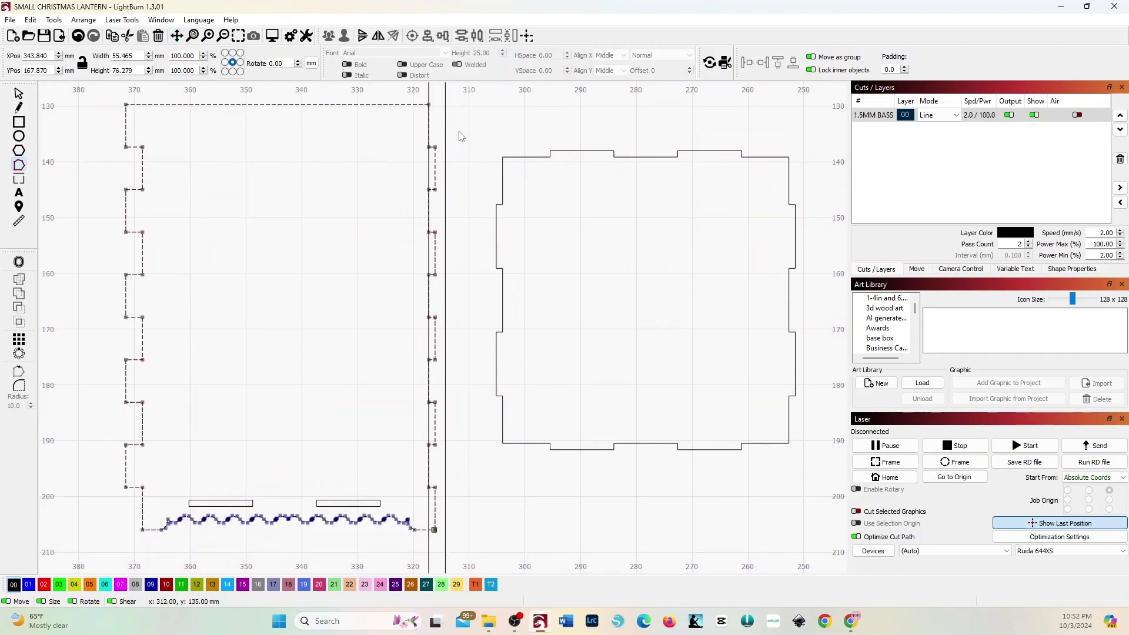
# - Box-select the right tab nodes and drag them to the strip's outer edge, making the panel 57.303 × 76.279 mm
pyautogui.moveTo(437, 286); pyautogui.dragTo(446, 491)
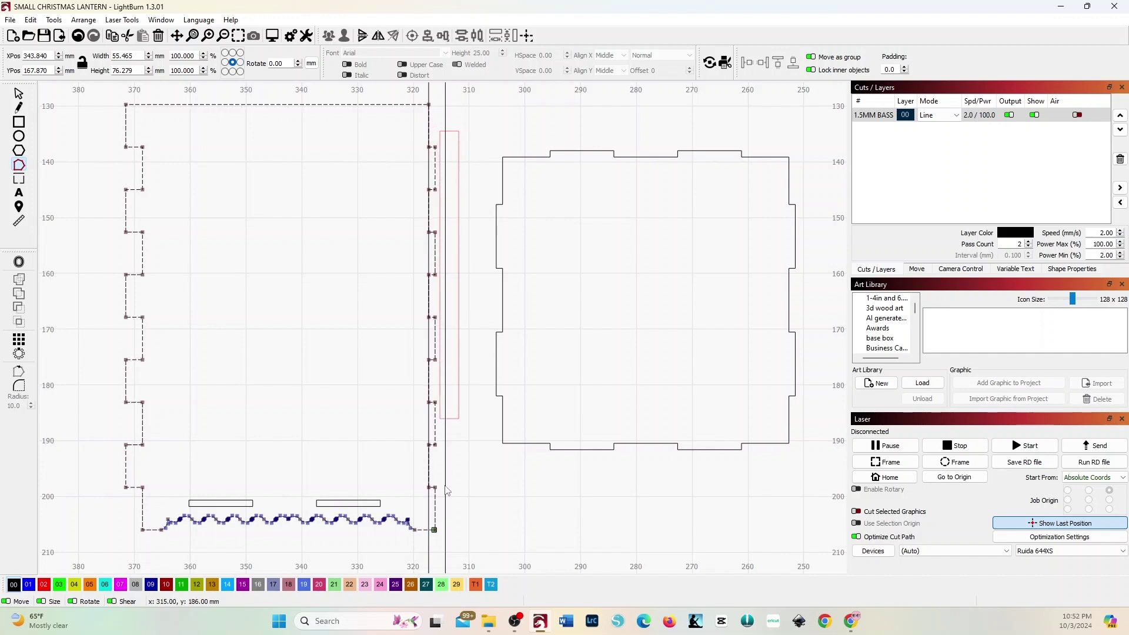
pyautogui.moveTo(438, 562); pyautogui.dragTo(434, 563)
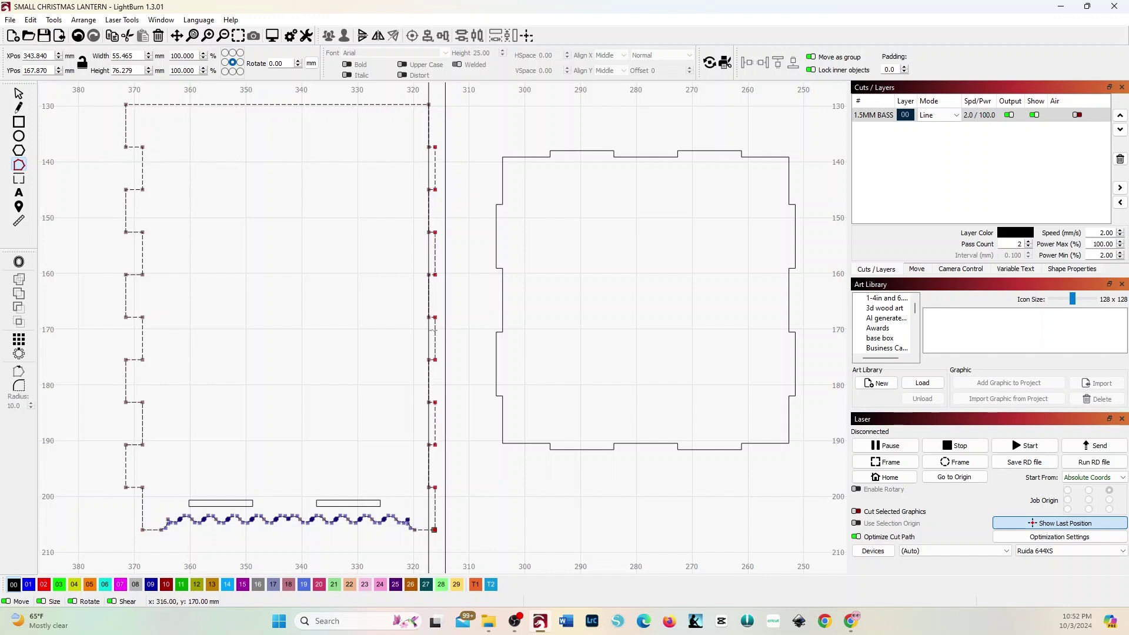
pyautogui.scroll(10, 435, 331)
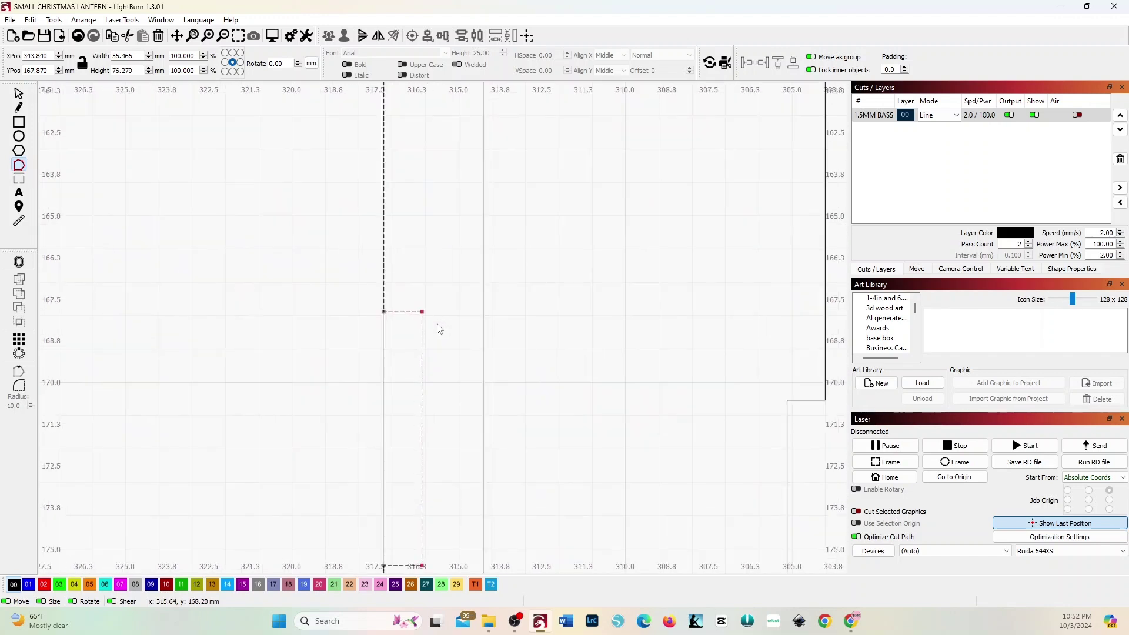
pyautogui.scroll(3, 438, 329)
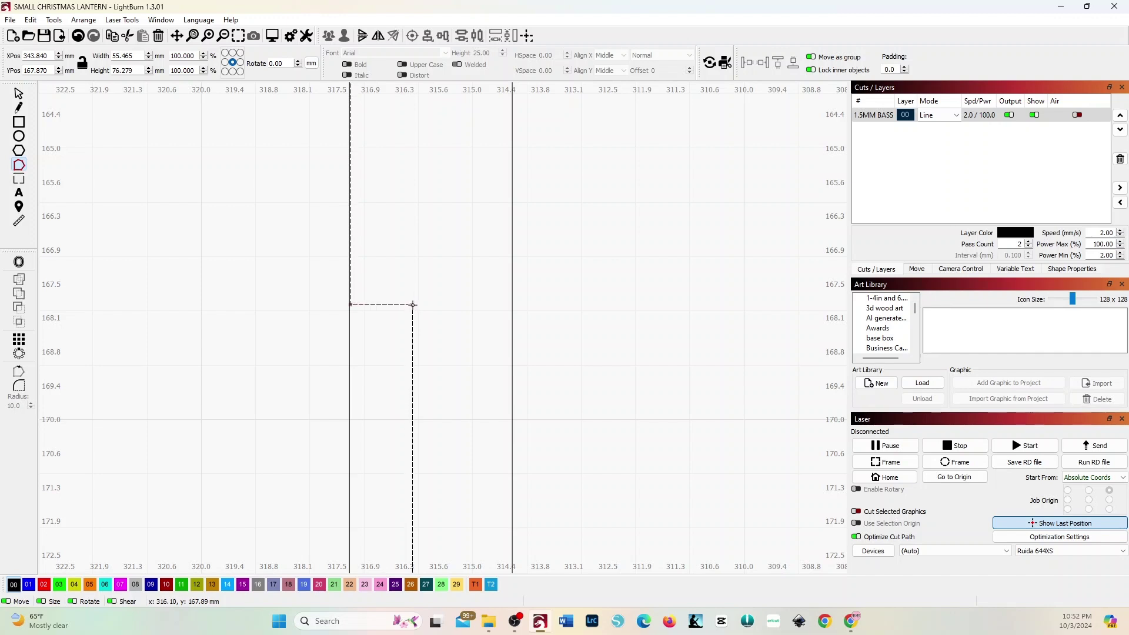
pyautogui.moveTo(413, 305); pyautogui.dragTo(510, 310)
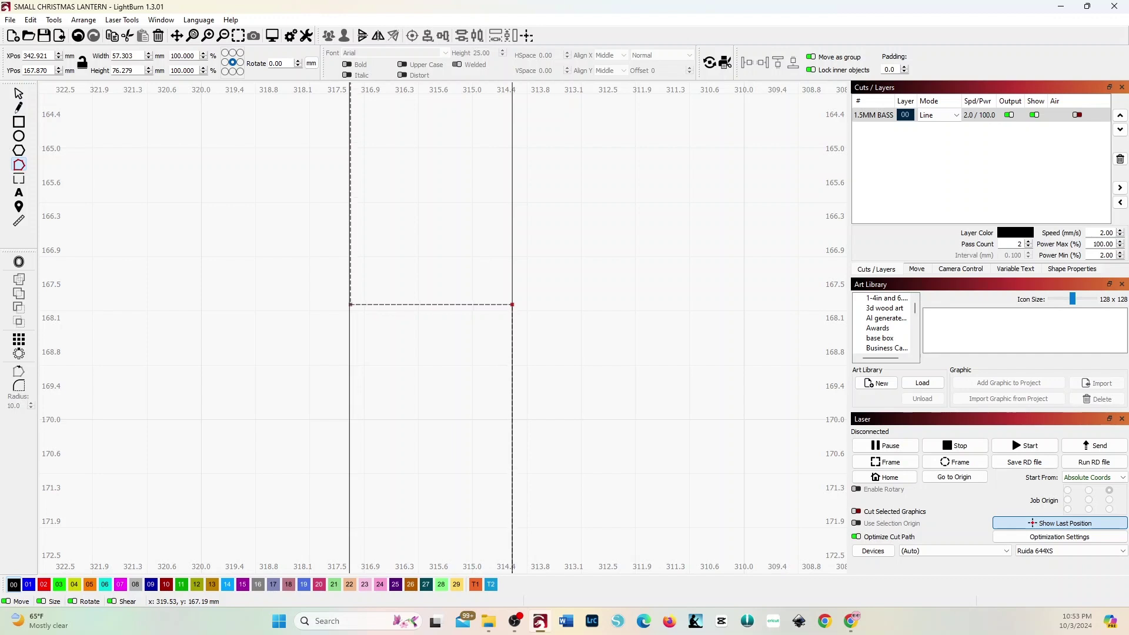
pyautogui.click(19, 94)
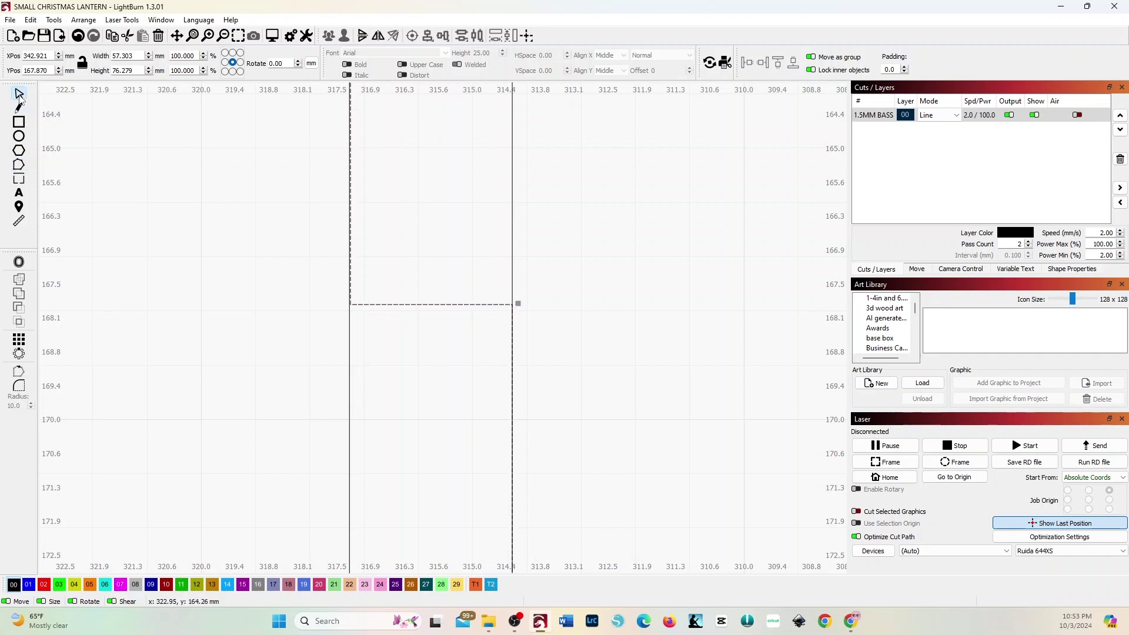
pyautogui.click(19, 222)
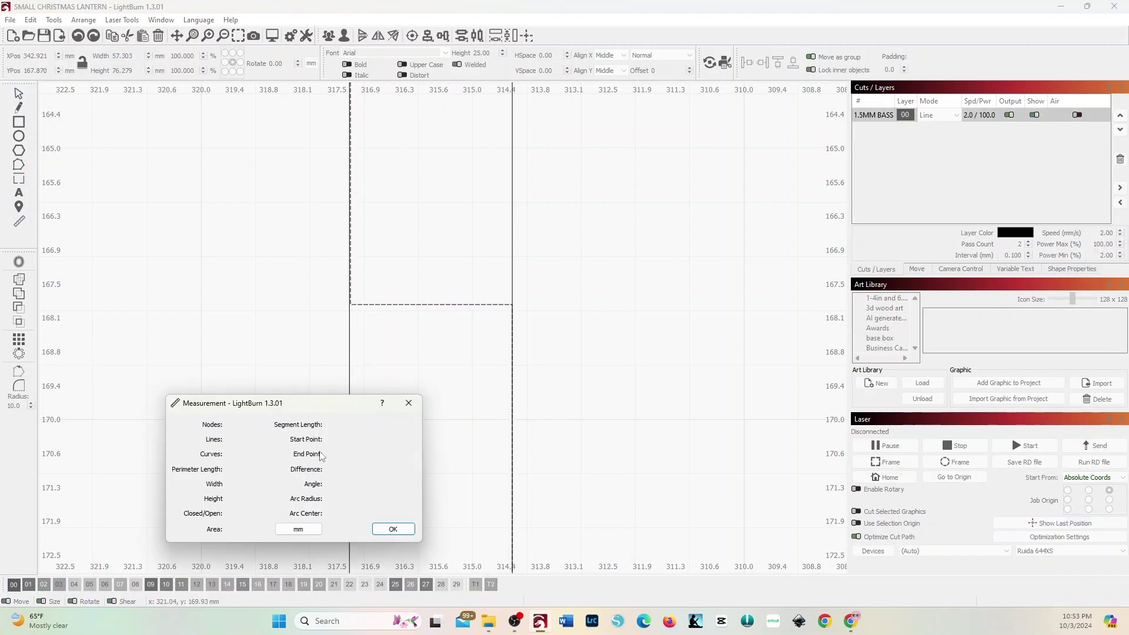
pyautogui.moveTo(398, 305)
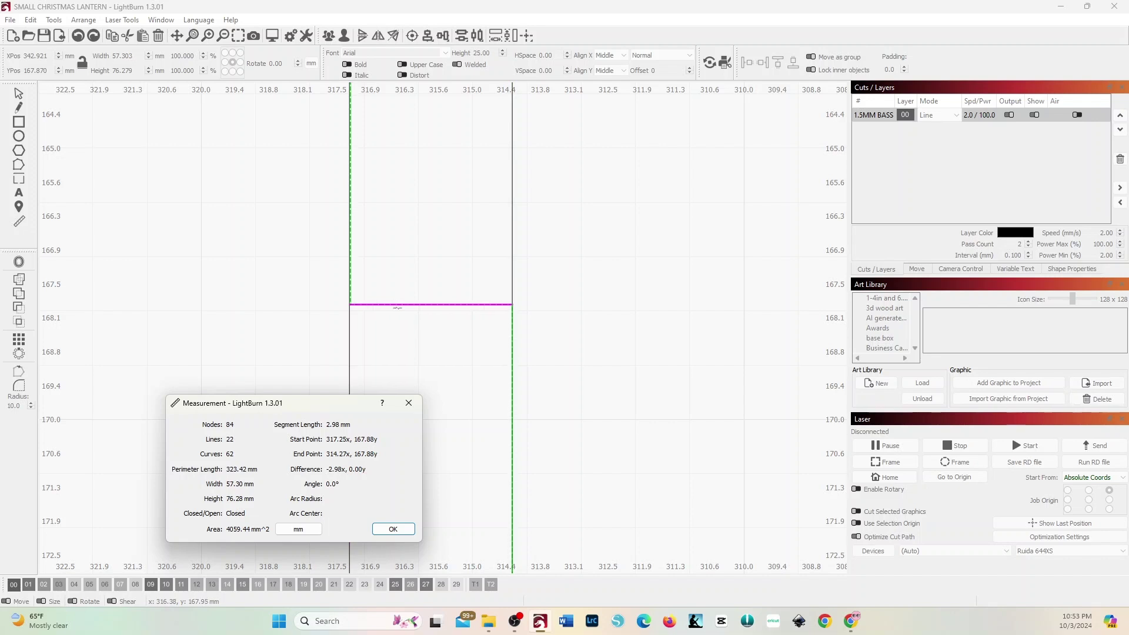
pyautogui.click(409, 404)
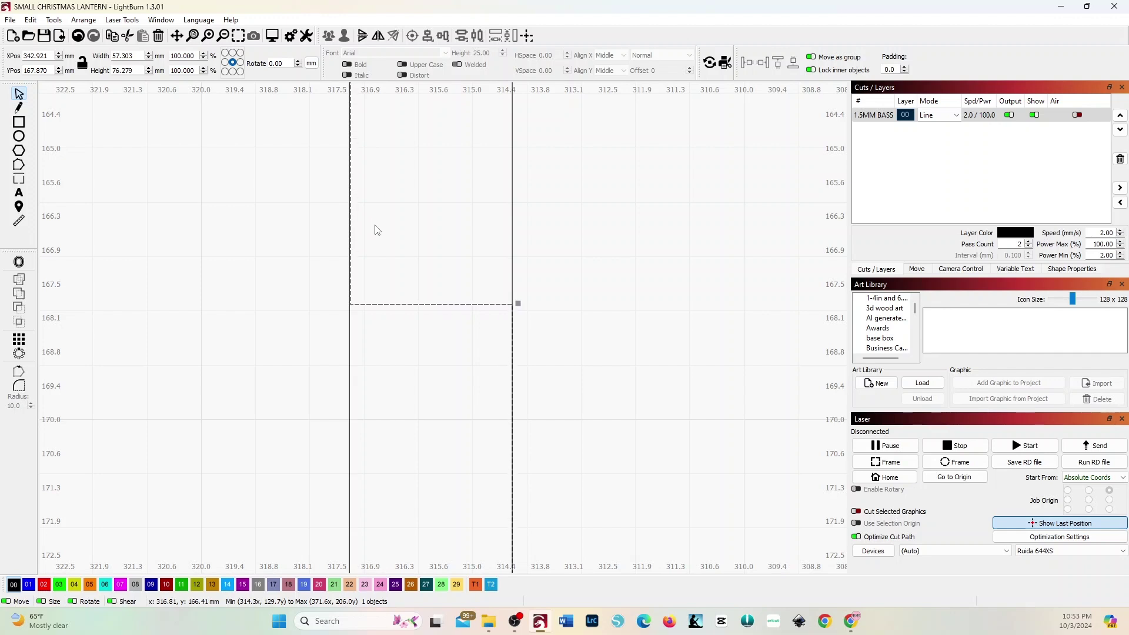
# - Select the 3 × 93 mm guide strip and inspect its lower end against the panel
pyautogui.scroll(5, 366, 261)
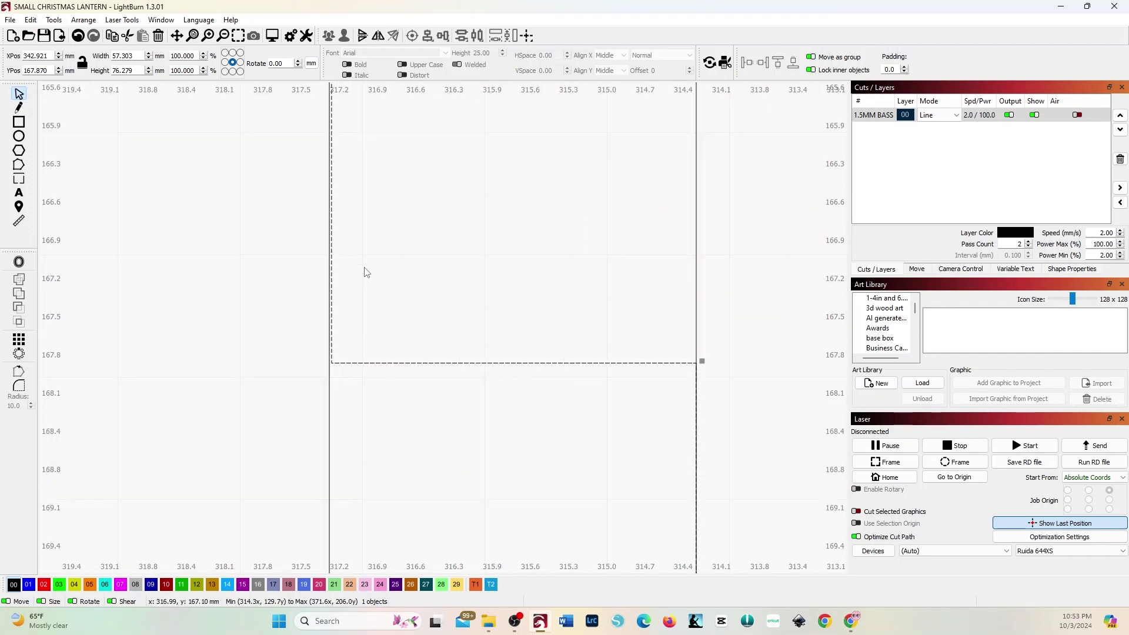
pyautogui.scroll(3, 347, 293)
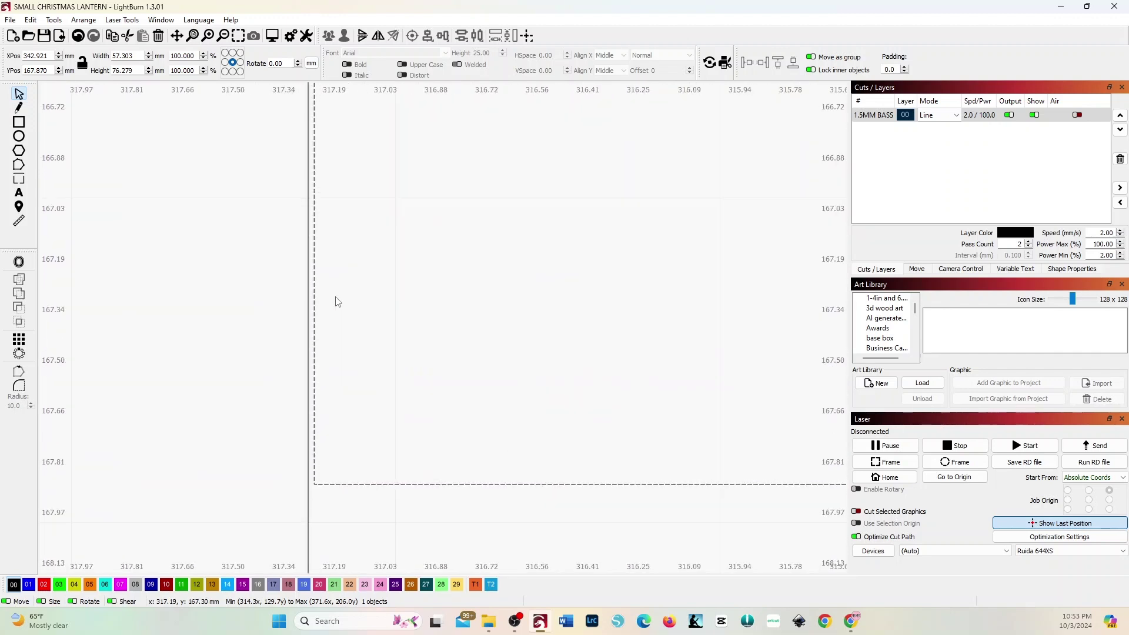
pyautogui.scroll(-4, 309, 341)
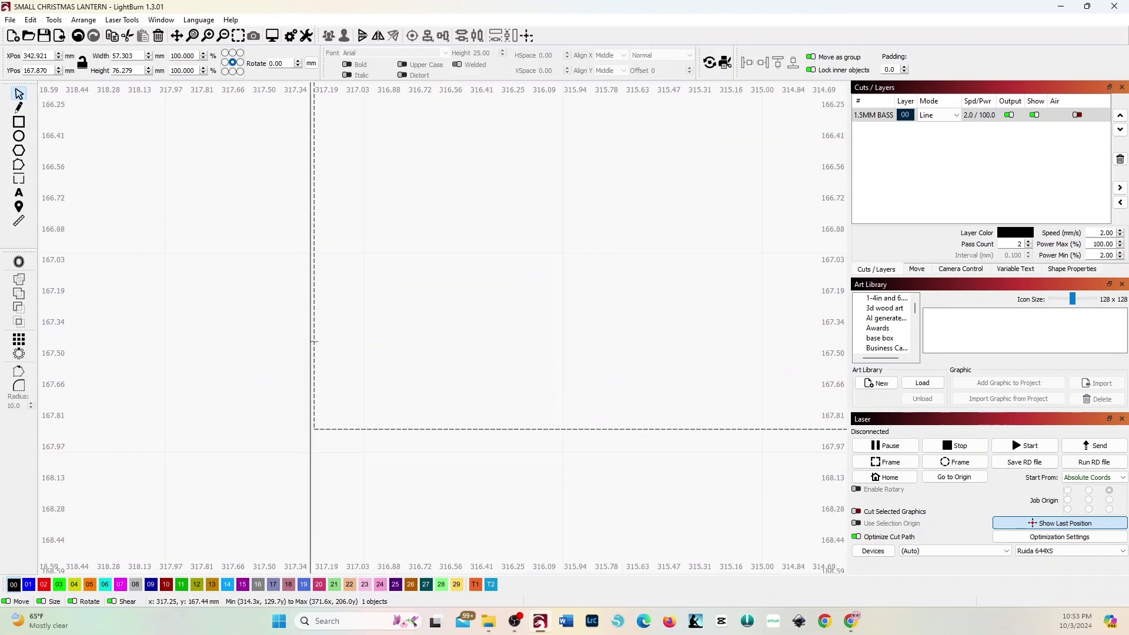
pyautogui.scroll(-5, 313, 341)
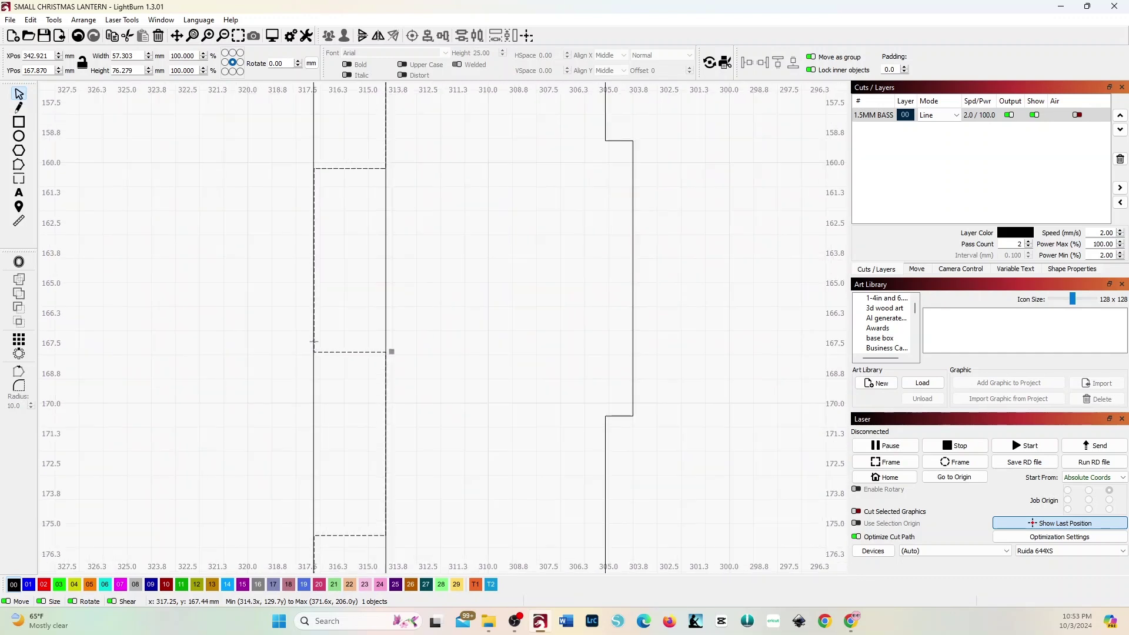
pyautogui.scroll(-6, 314, 342)
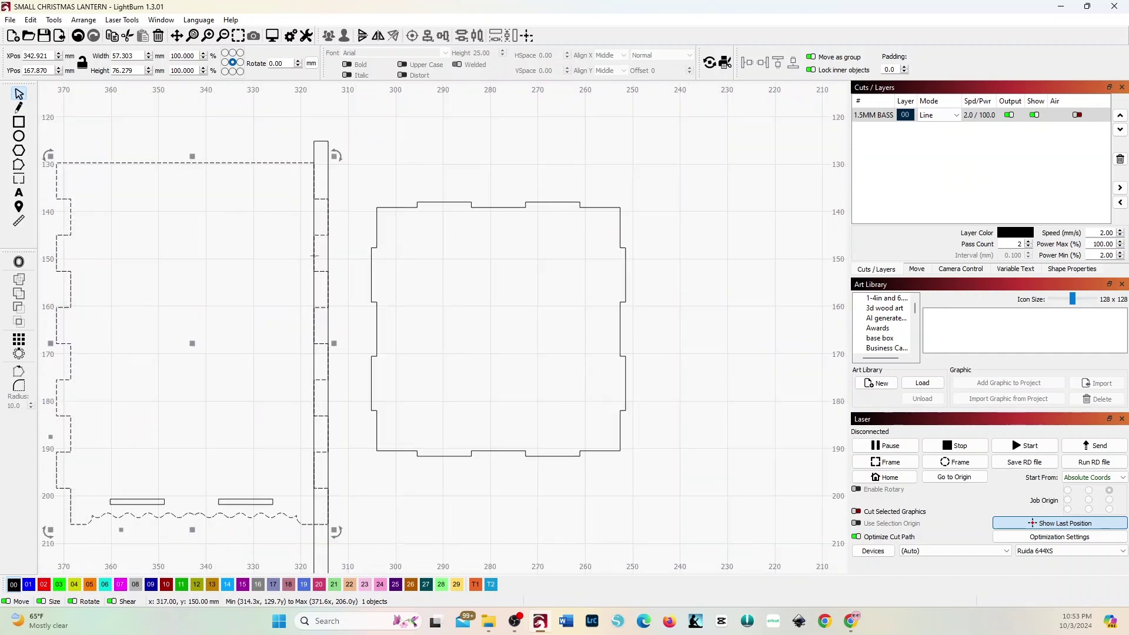
pyautogui.scroll(8, 311, 269)
pyautogui.scroll(6, 299, 269)
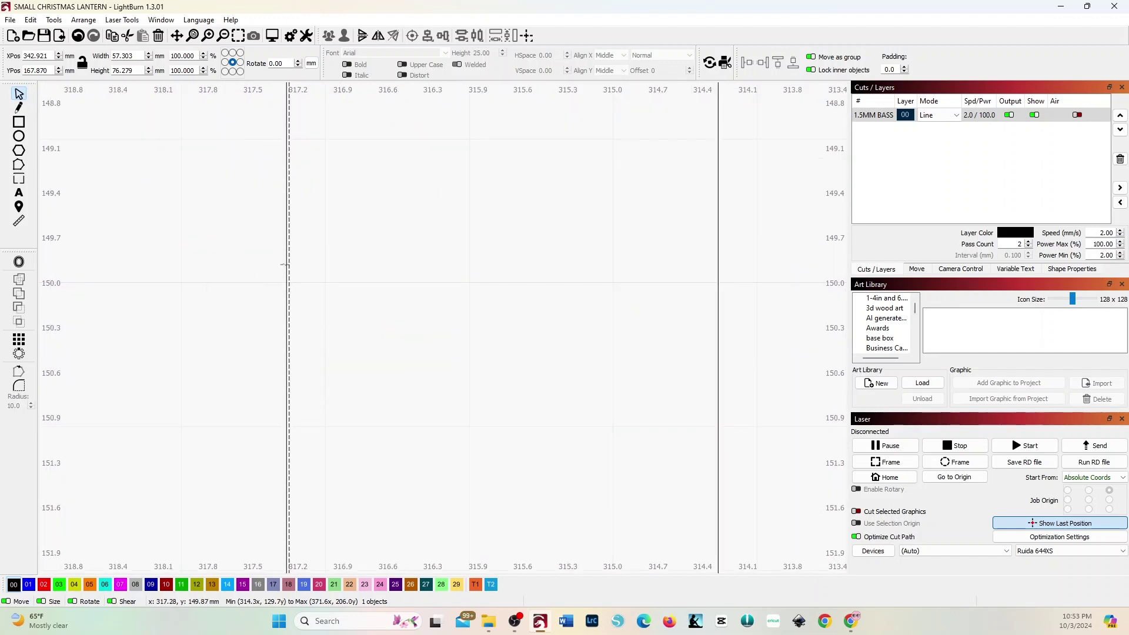
pyautogui.click(287, 265)
pyautogui.scroll(-5, 352, 339)
pyautogui.scroll(-6, 353, 347)
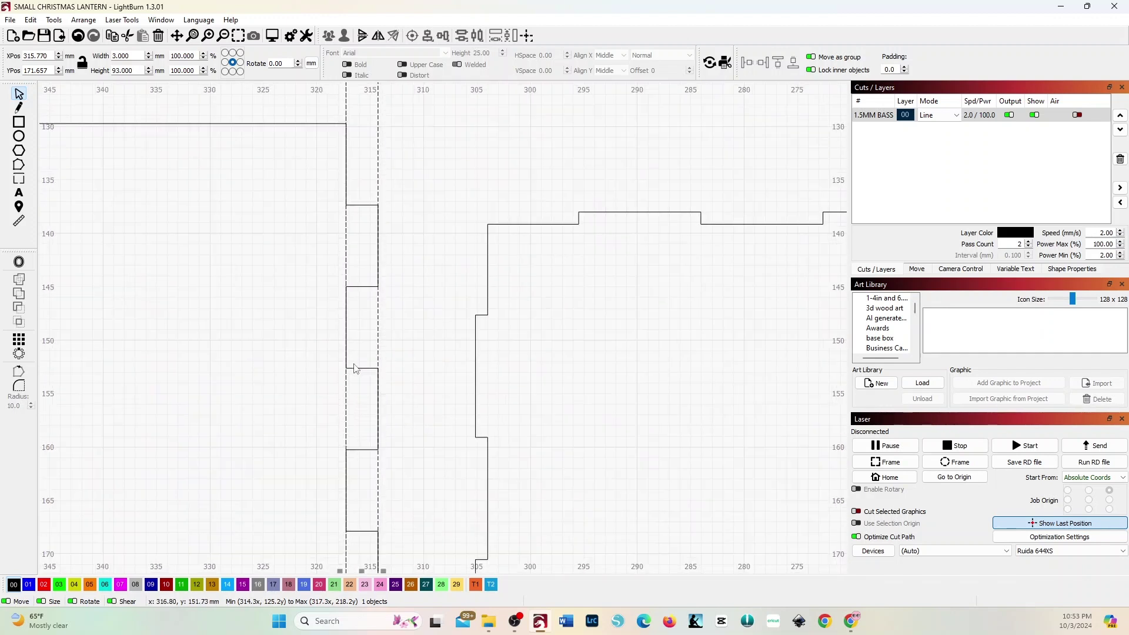
pyautogui.moveTo(347, 450); pyautogui.dragTo(347, 259)
pyautogui.scroll(10, 347, 258)
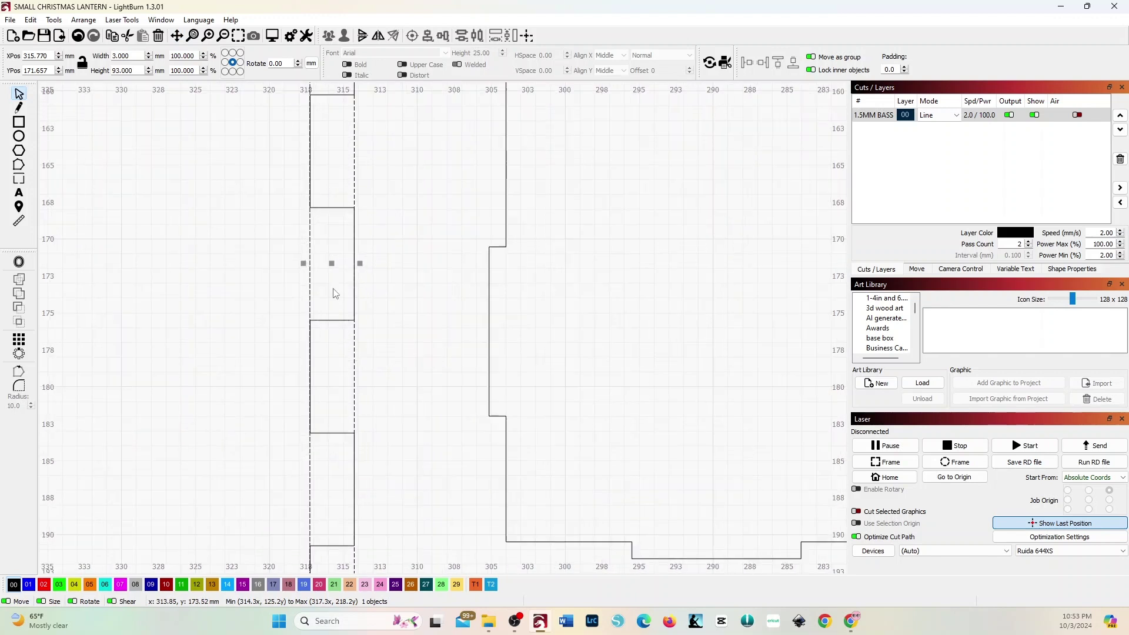
pyautogui.scroll(3, 303, 280)
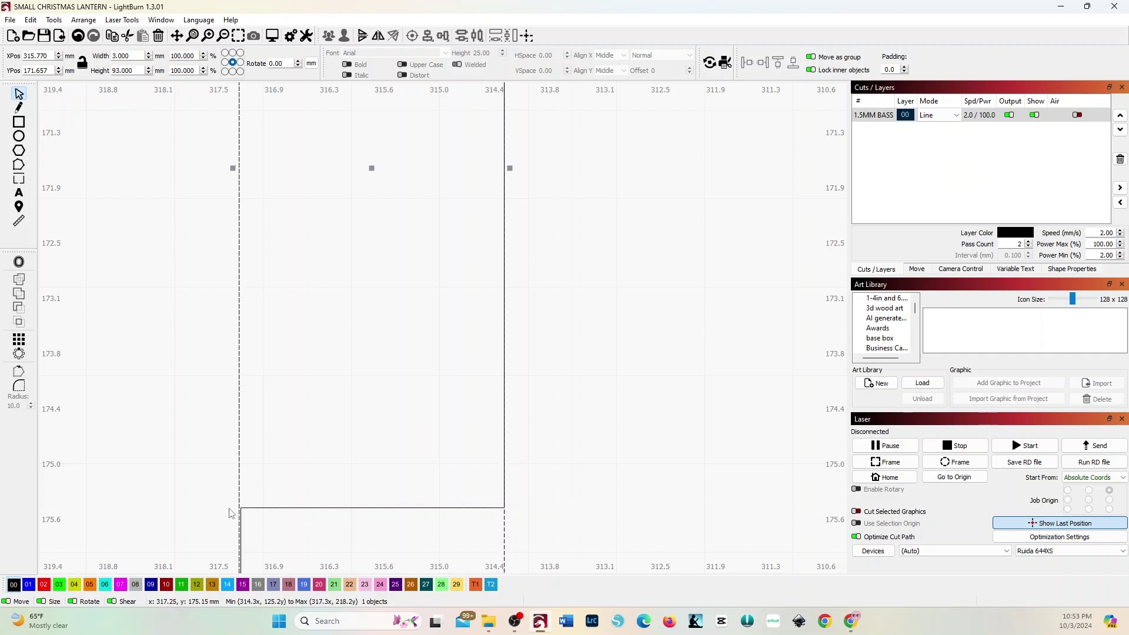
# - Nudge the guide strip into line with the panel's right tabs, to X 315.750, Y 171.705
pyautogui.click(373, 169)
pyautogui.click(371, 169)
pyautogui.moveTo(372, 169); pyautogui.dragTo(373, 169)
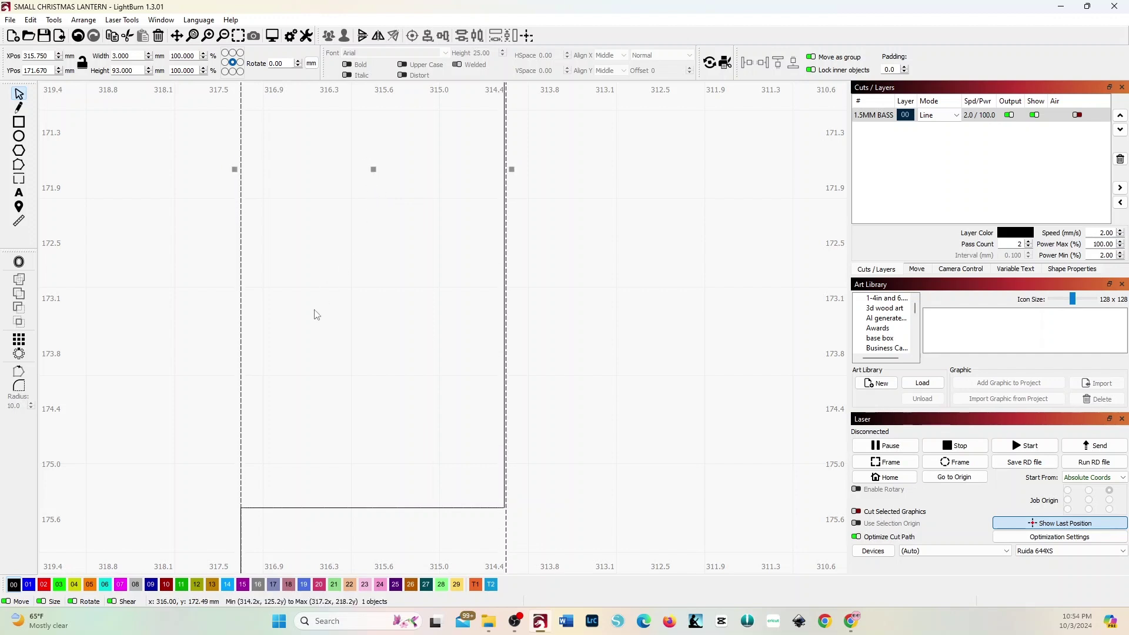
pyautogui.scroll(1, 253, 503)
pyautogui.scroll(2, 253, 504)
pyautogui.scroll(3, 263, 551)
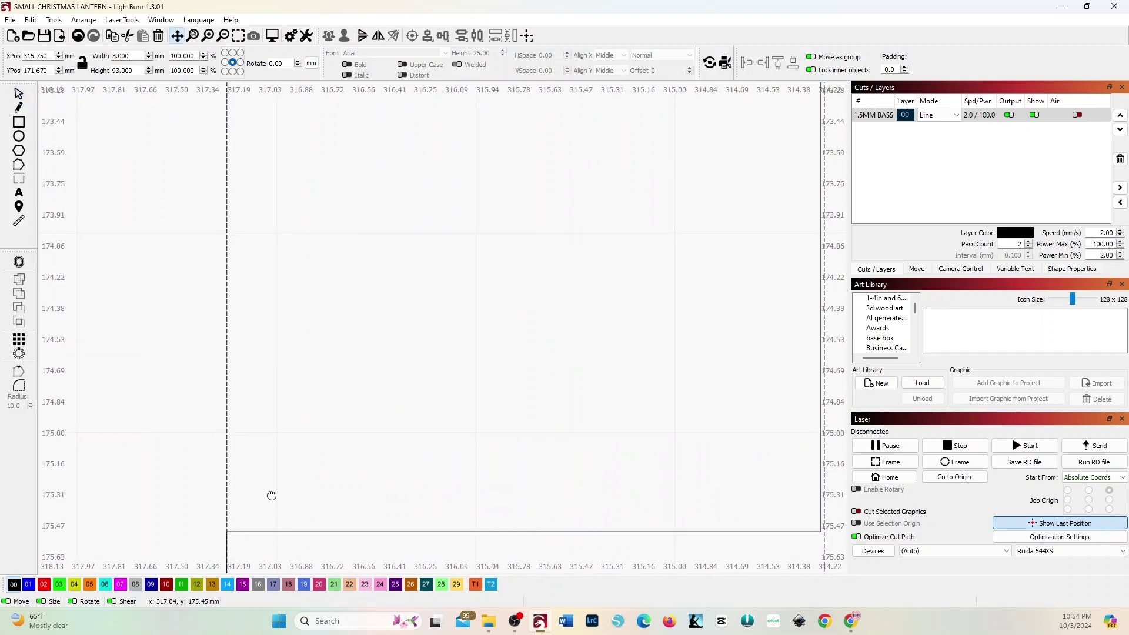
pyautogui.scroll(1, 252, 378)
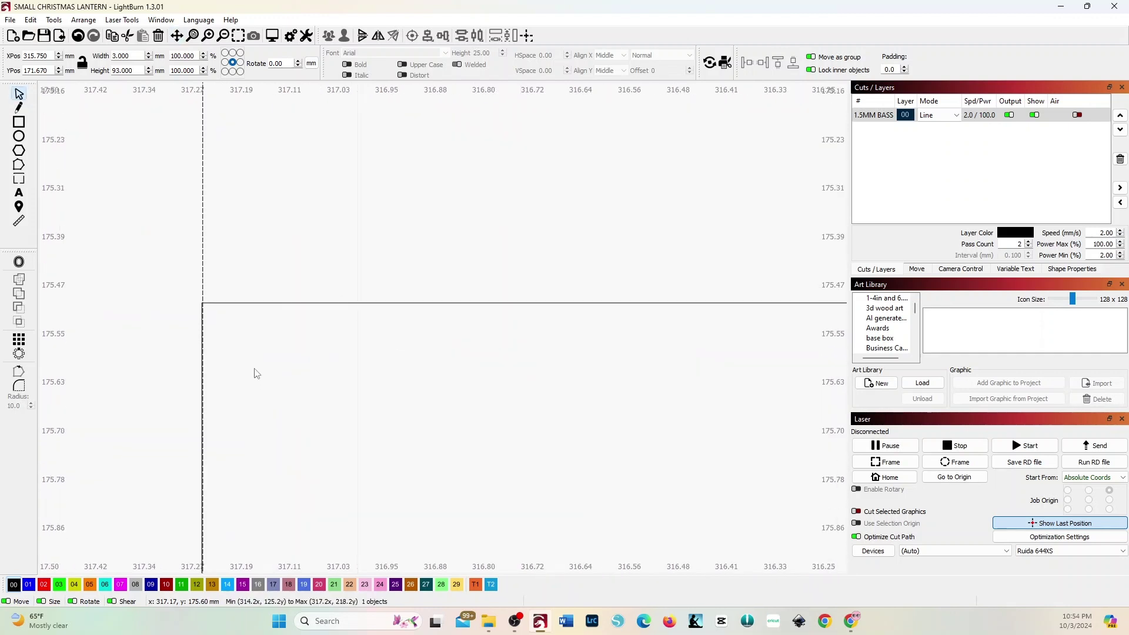
pyautogui.scroll(-10, 257, 373)
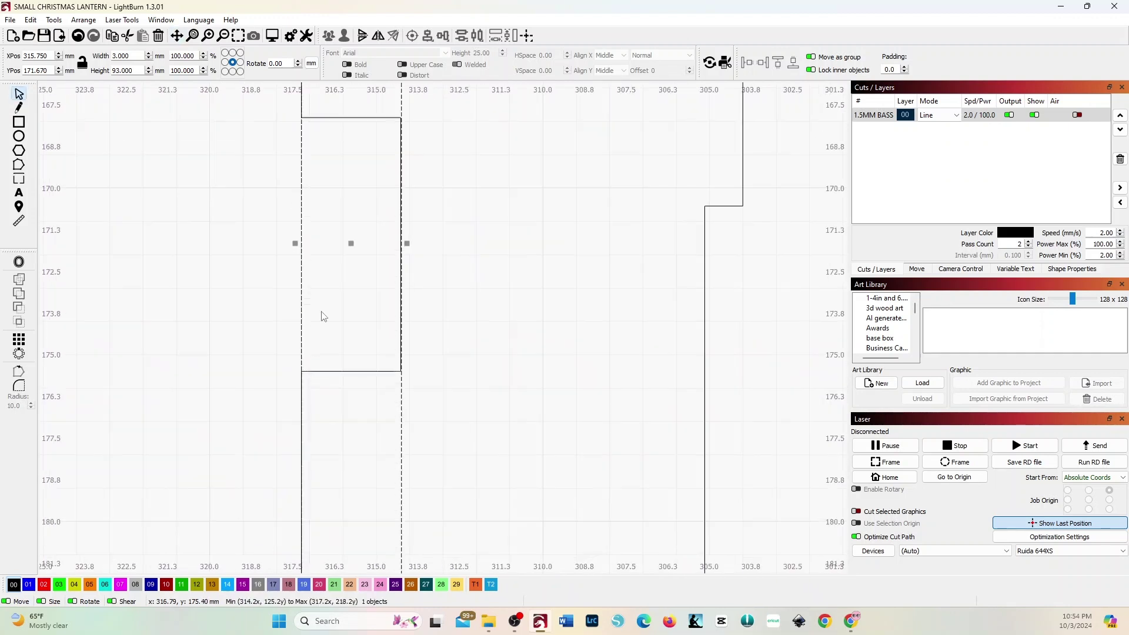
pyautogui.moveTo(351, 243); pyautogui.dragTo(351, 244)
pyautogui.click(351, 245)
# - Zoom along the strip to verify its alignment with the widened panel's right tabs
pyautogui.scroll(6, 324, 356)
pyautogui.scroll(-6, 327, 357)
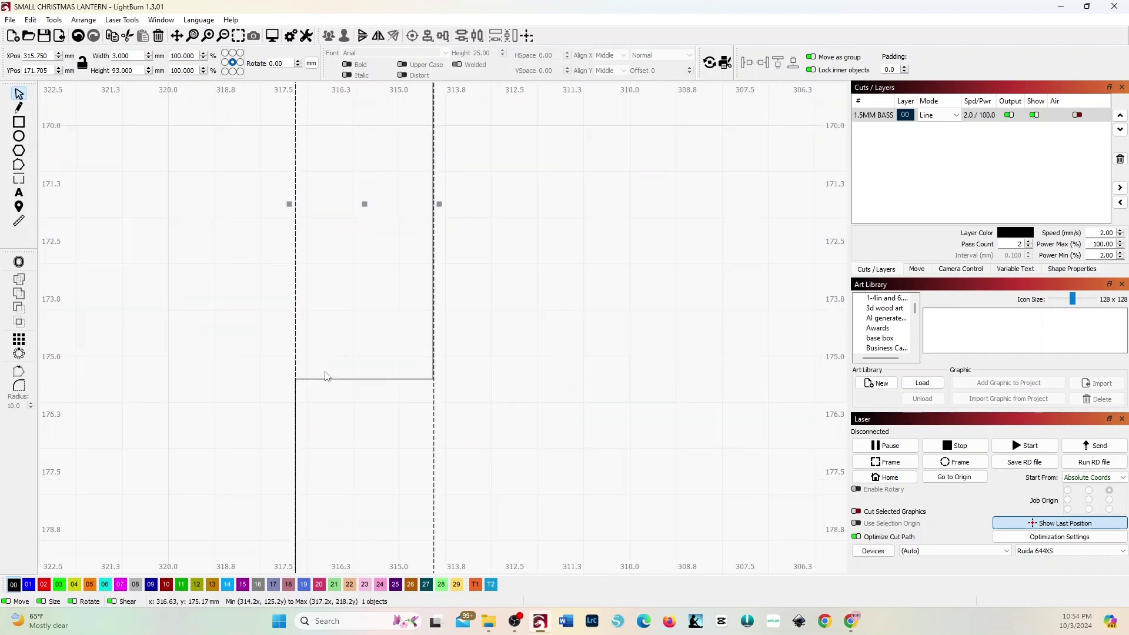
pyautogui.scroll(-8, 400, 182)
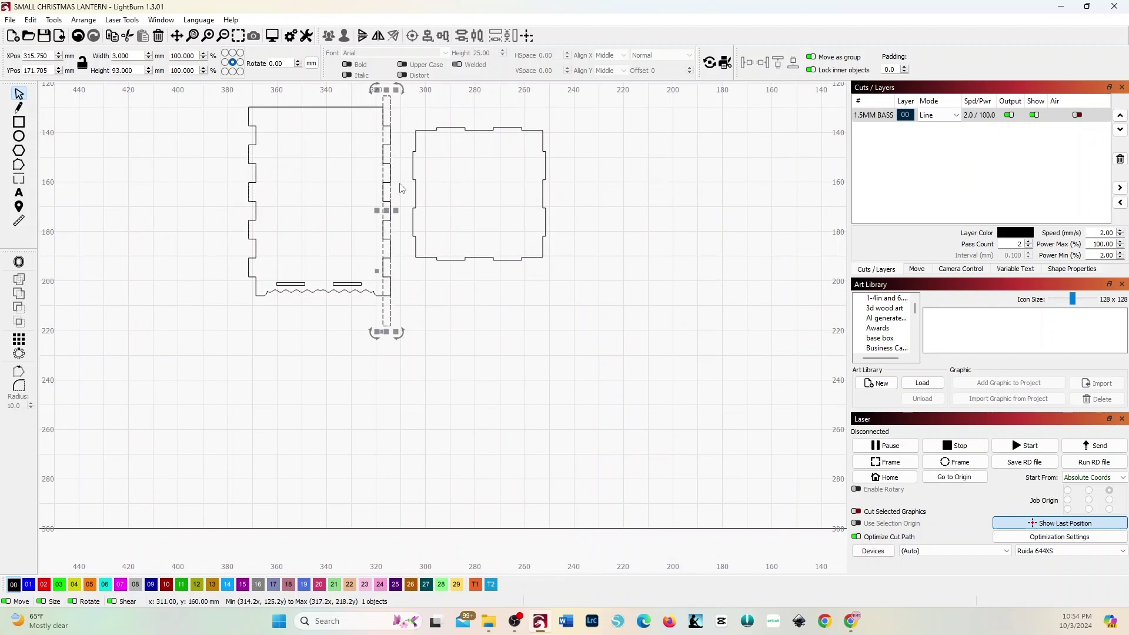
pyautogui.scroll(4, 399, 189)
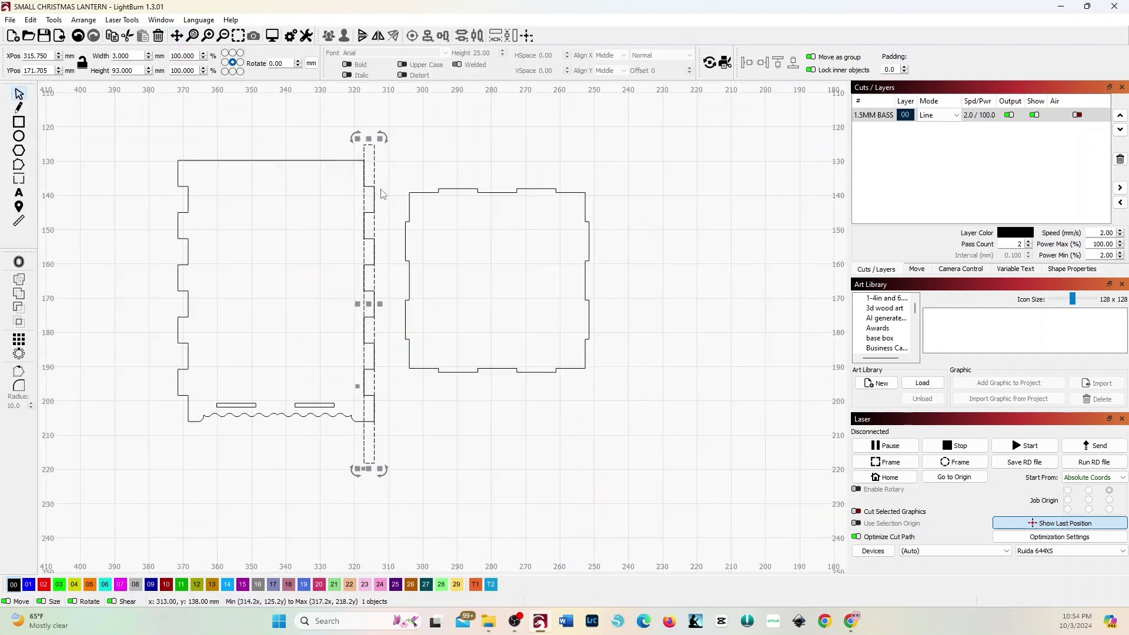
pyautogui.scroll(2, 383, 194)
pyautogui.scroll(2, 381, 273)
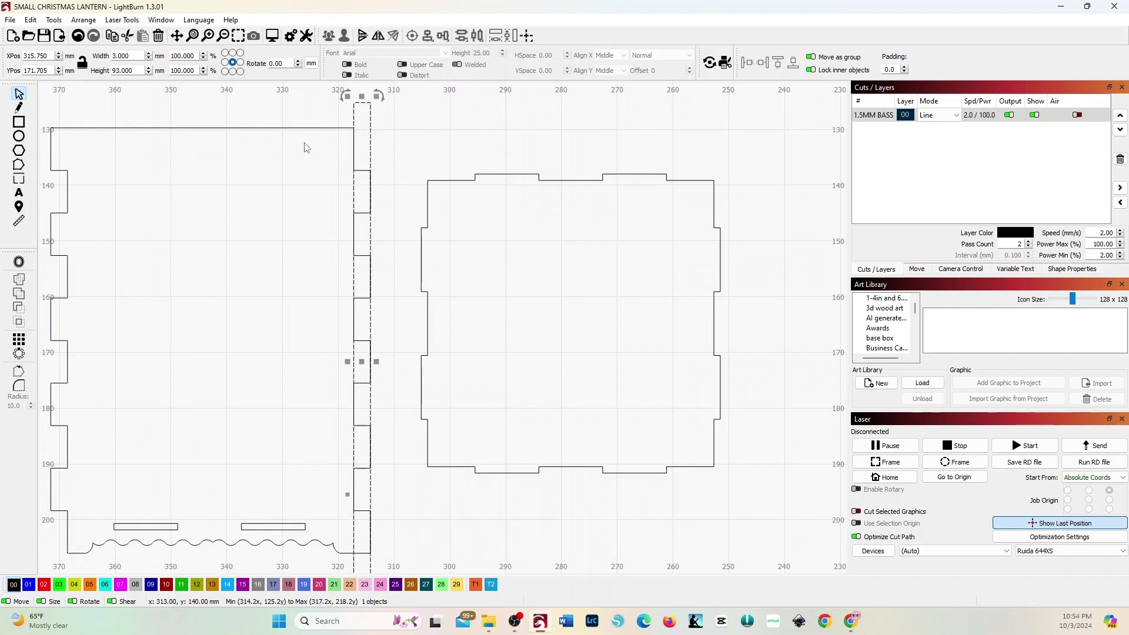
pyautogui.click(19, 166)
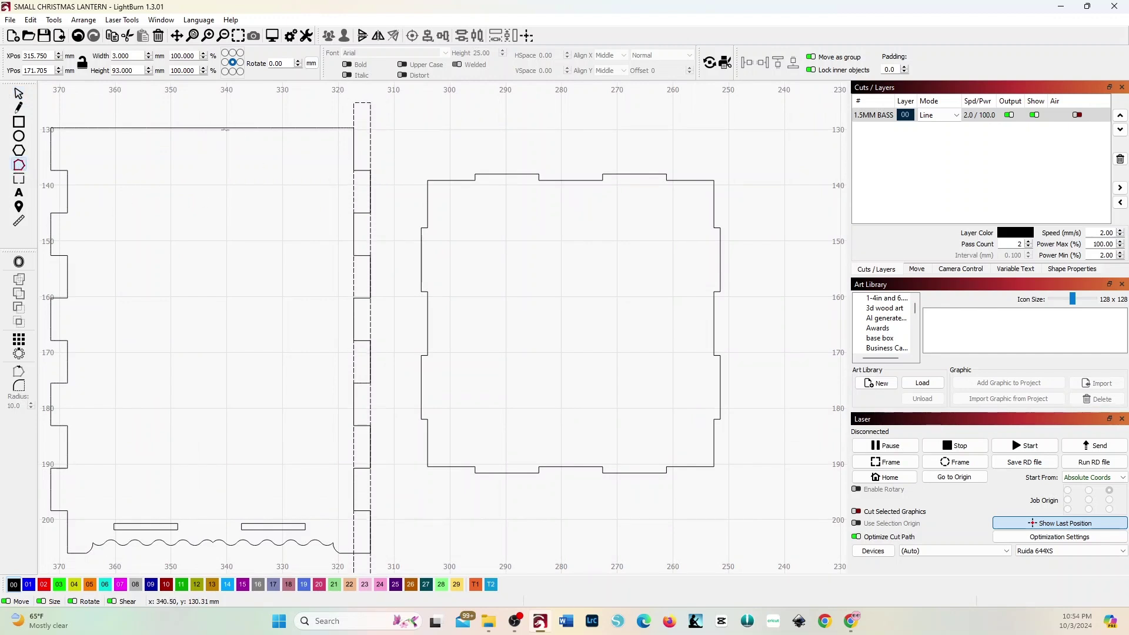
# - Select the side panel's right-edge tab nodes and align them to the guide strip's outer edge
pyautogui.click(272, 129)
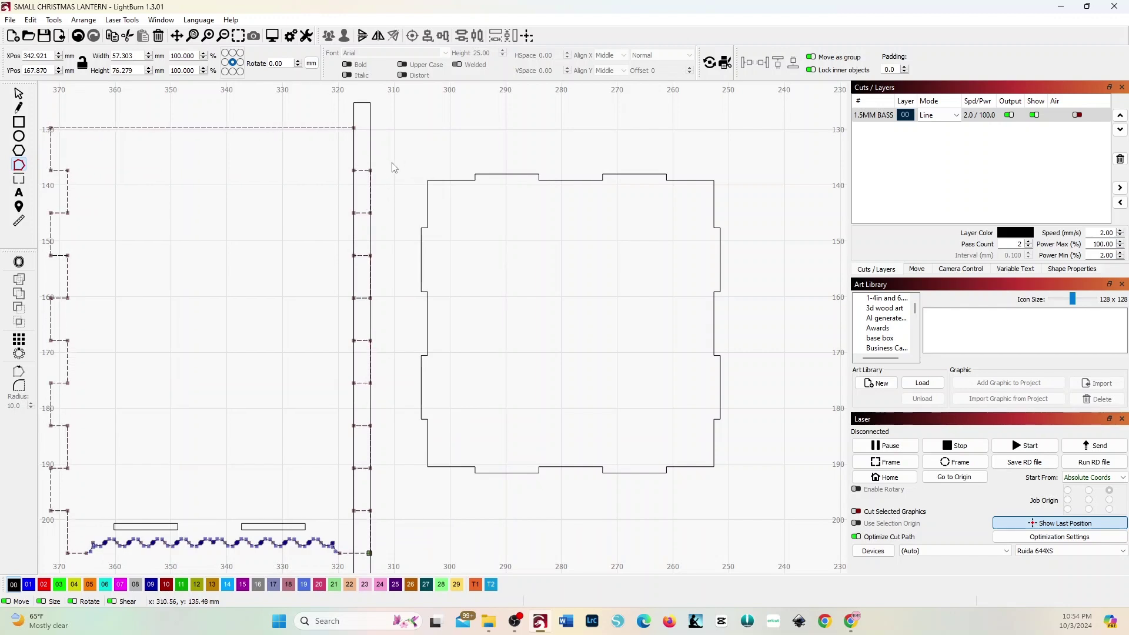
pyautogui.scroll(-2, 393, 168)
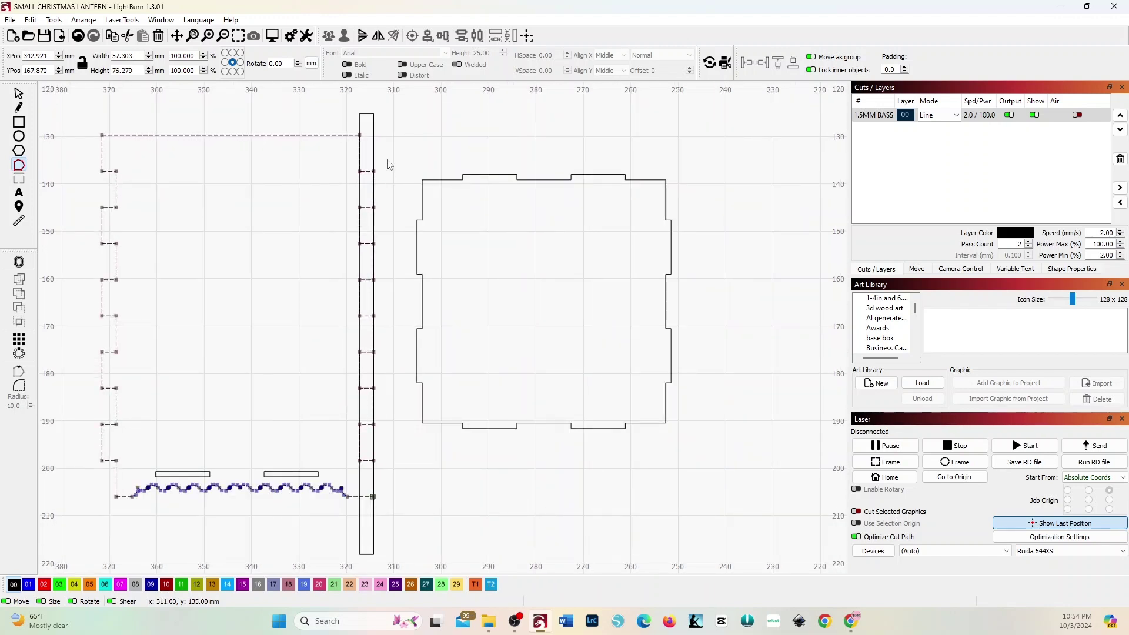
pyautogui.moveTo(369, 167); pyautogui.dragTo(370, 515)
pyautogui.scroll(6, 405, 342)
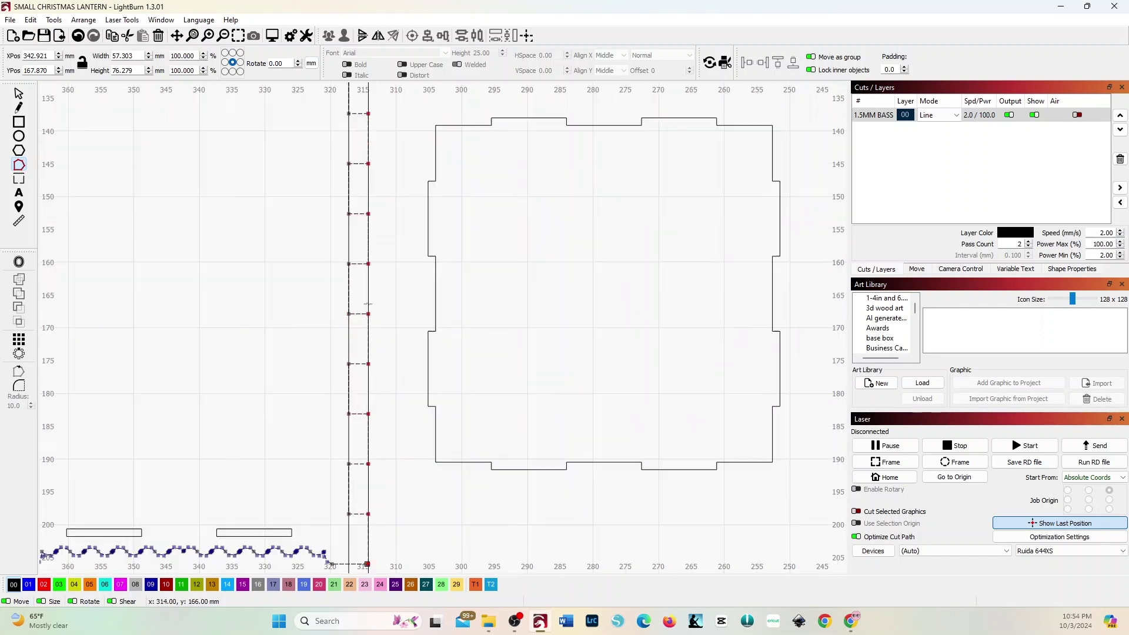
pyautogui.scroll(7, 377, 313)
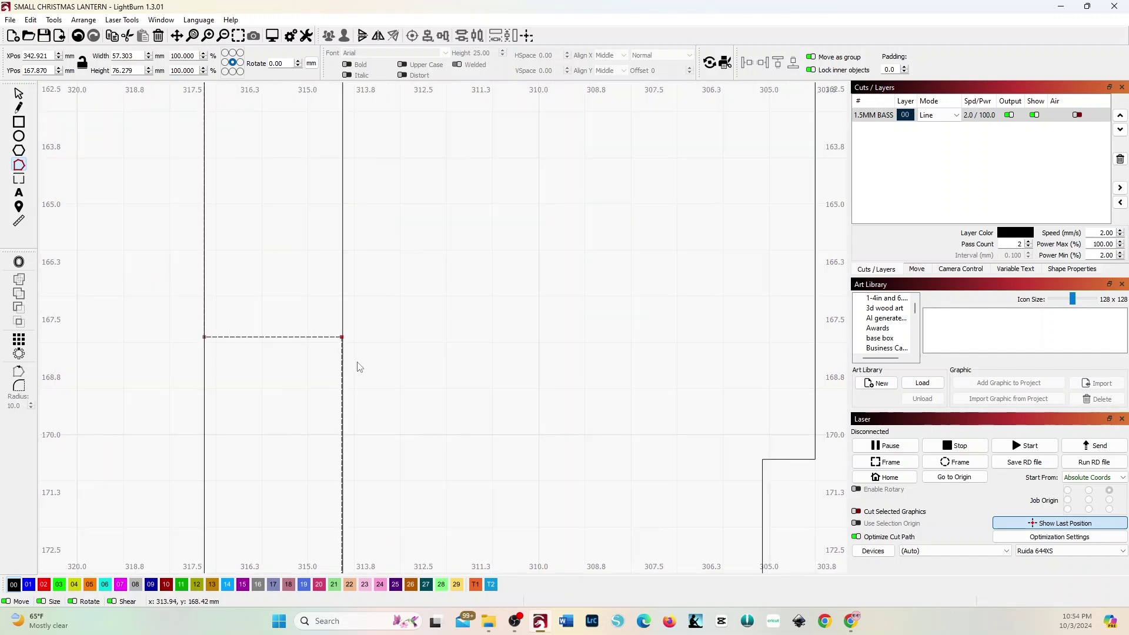
pyautogui.scroll(1, 362, 366)
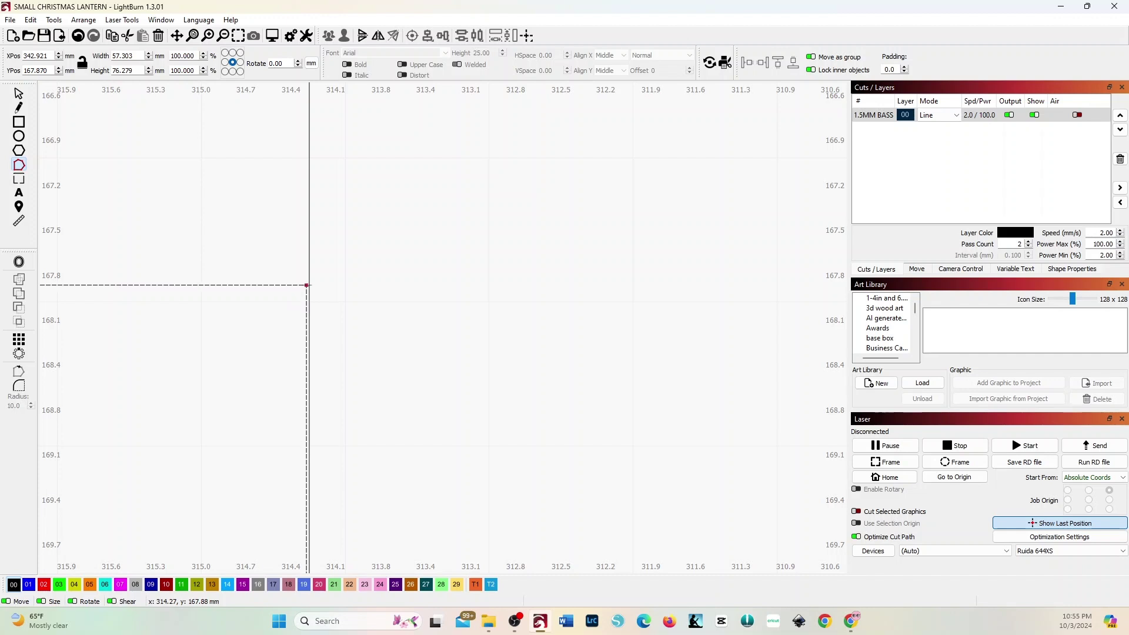
pyautogui.scroll(-4, 363, 350)
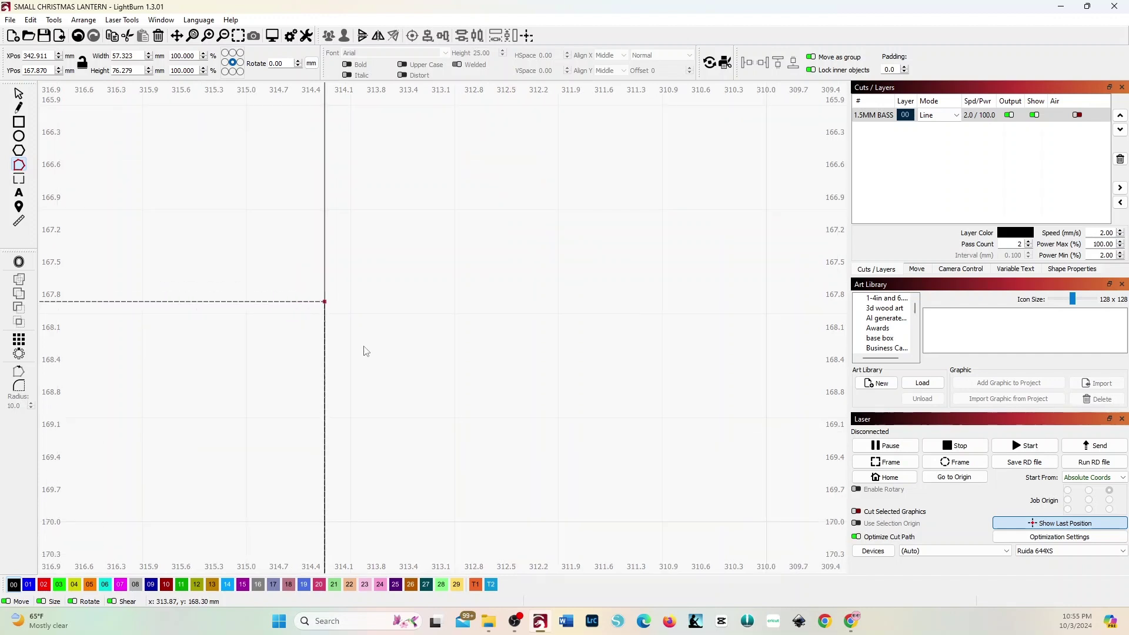
pyautogui.scroll(-8, 363, 351)
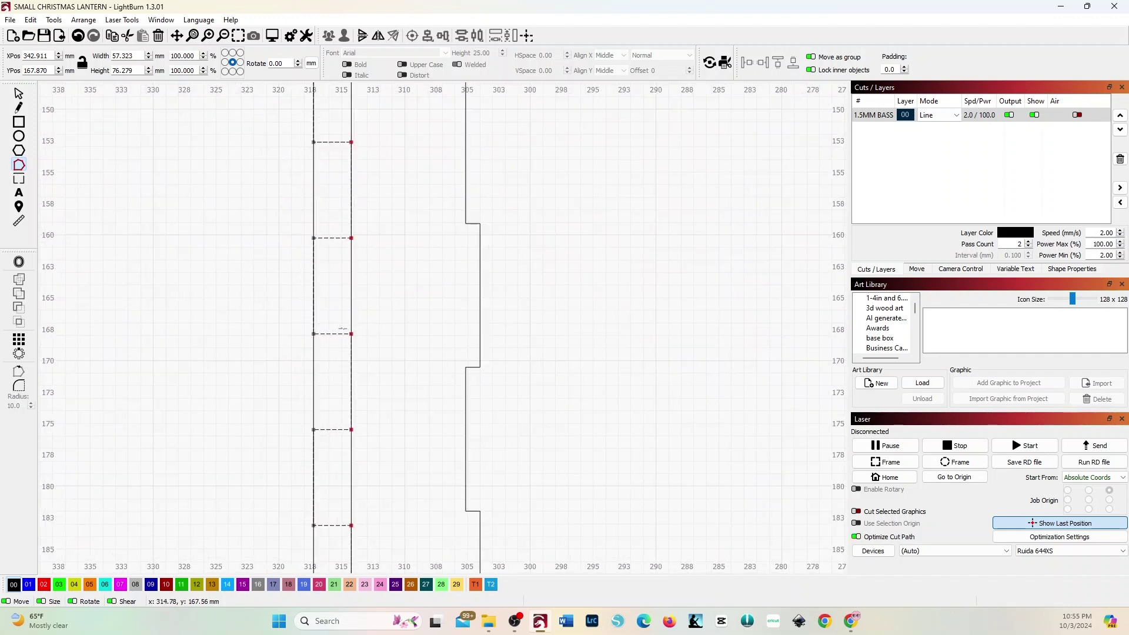
pyautogui.scroll(8, 343, 330)
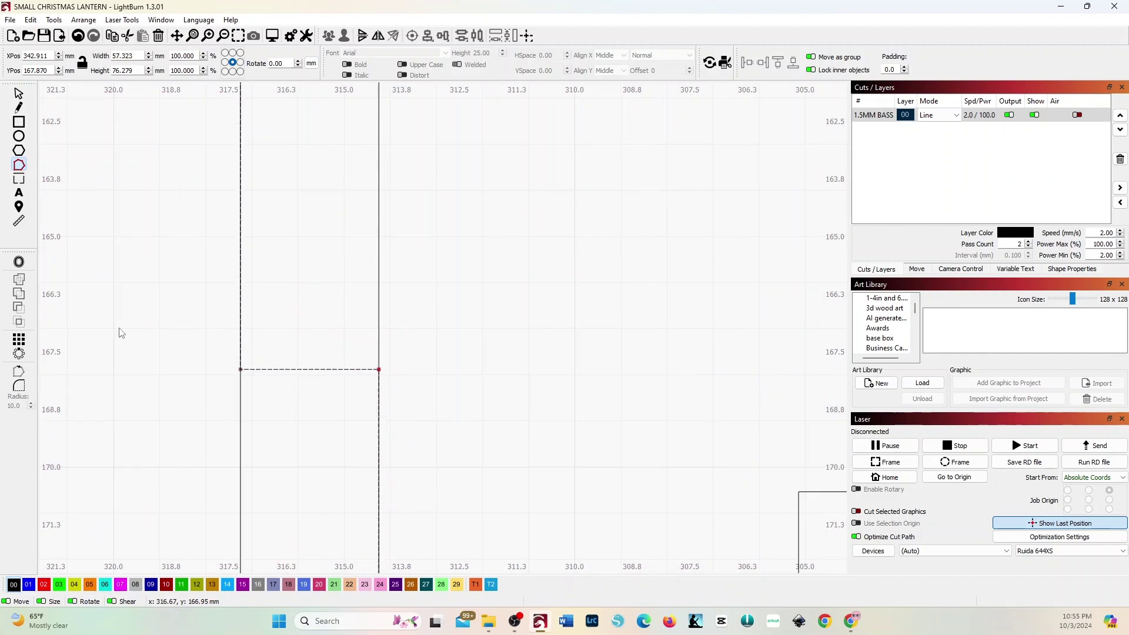
# - Measure a right tab to confirm it protrudes 3.00 mm, giving a 57.32 × 76.28 mm panel
pyautogui.click(20, 220)
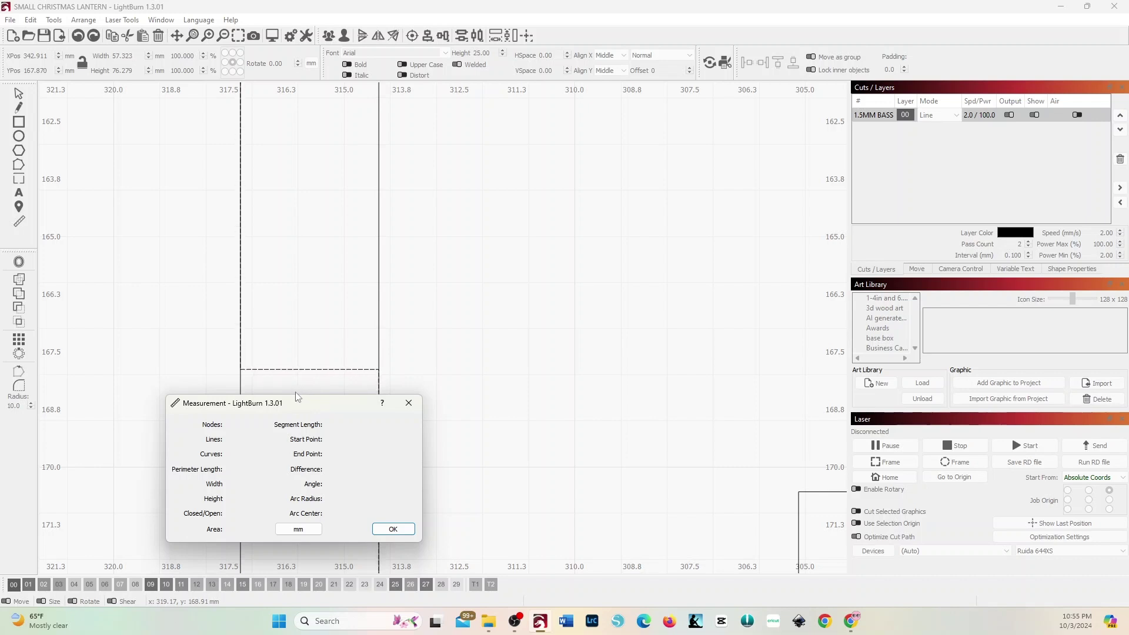
pyautogui.click(296, 370)
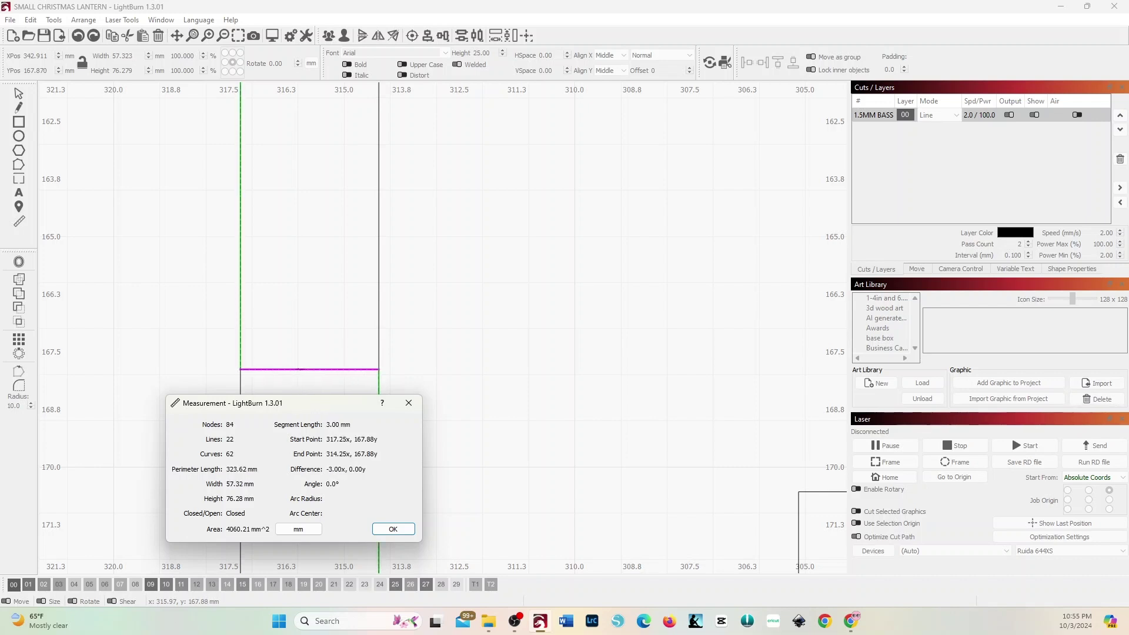
pyautogui.click(393, 529)
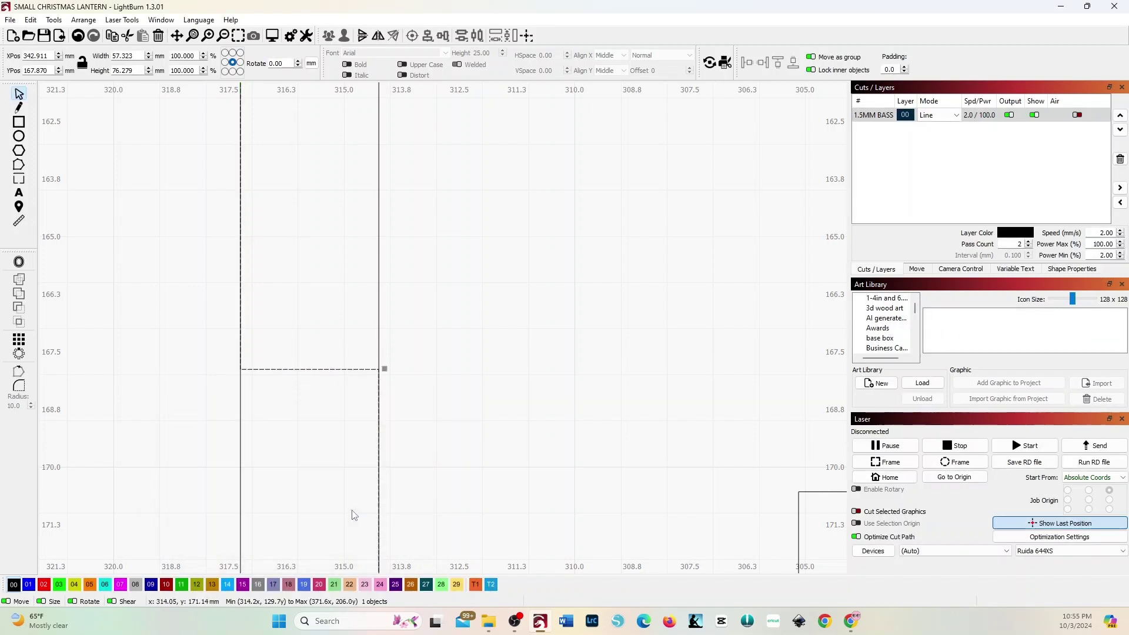
pyautogui.scroll(-10, 206, 382)
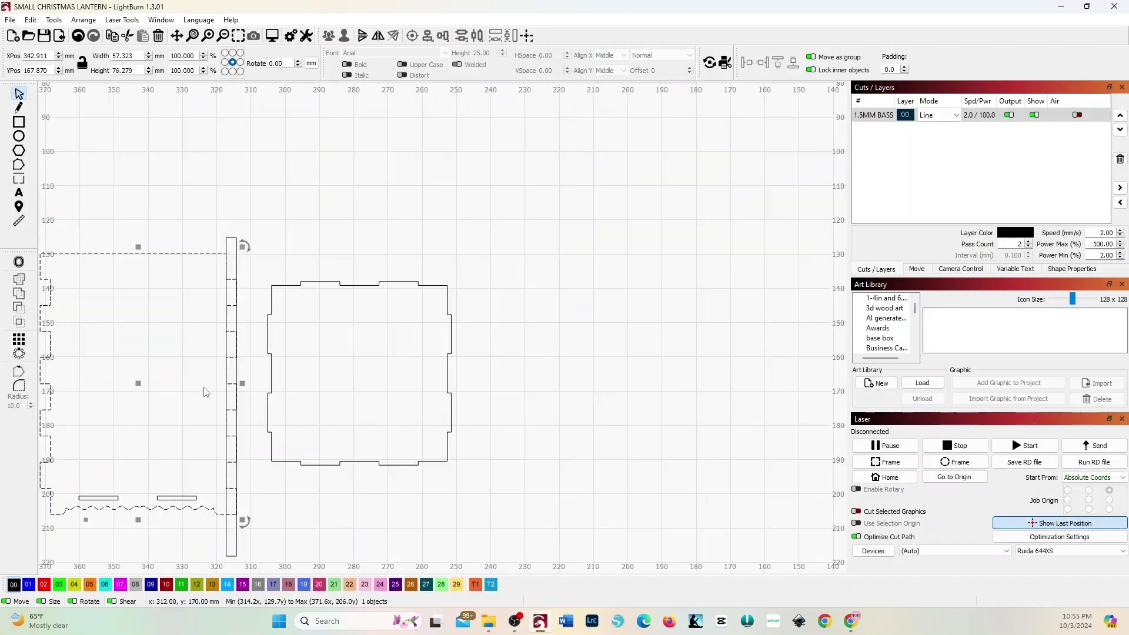
pyautogui.moveTo(152, 388); pyautogui.dragTo(257, 325)
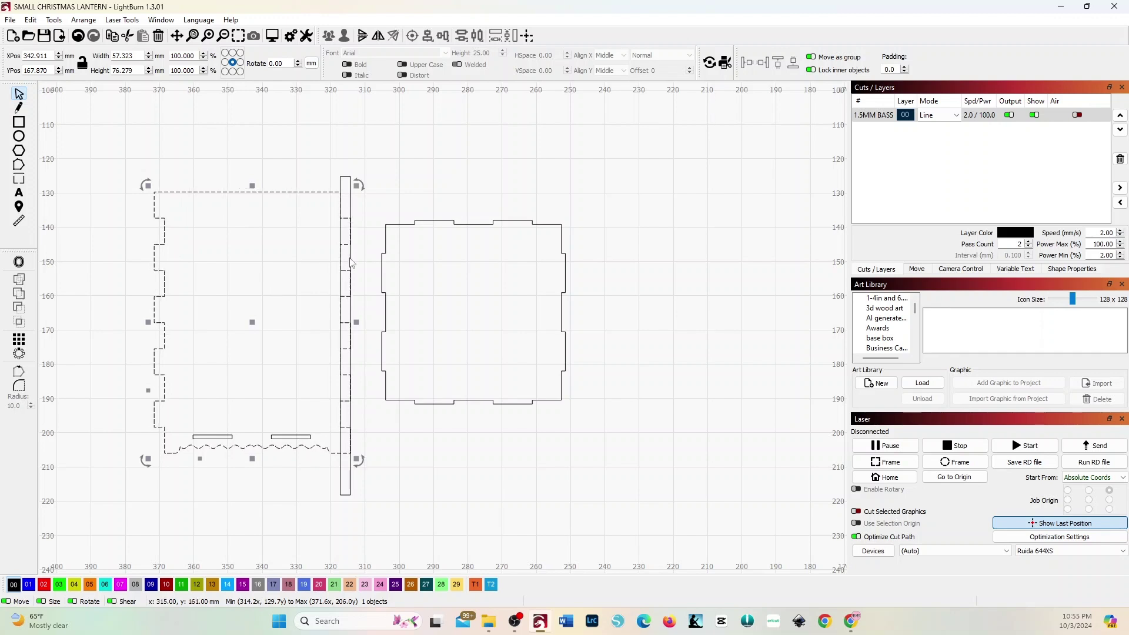
pyautogui.click(350, 201)
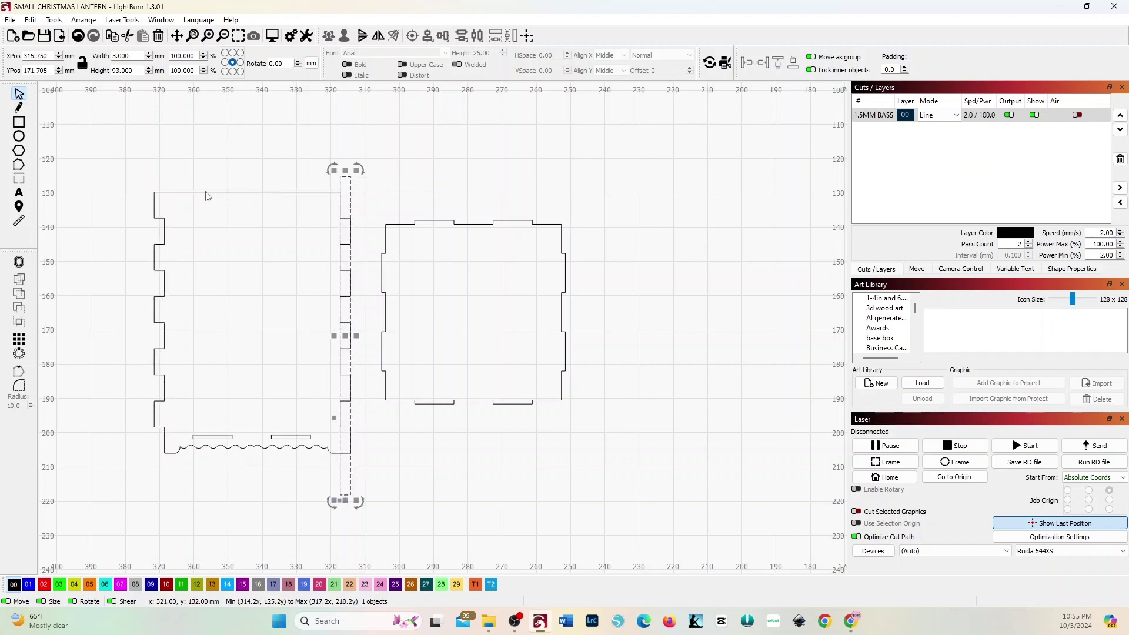
# - Delete the old guide strip and draw a 59 × 3 mm strip above the square panel
pyautogui.press('Delete')
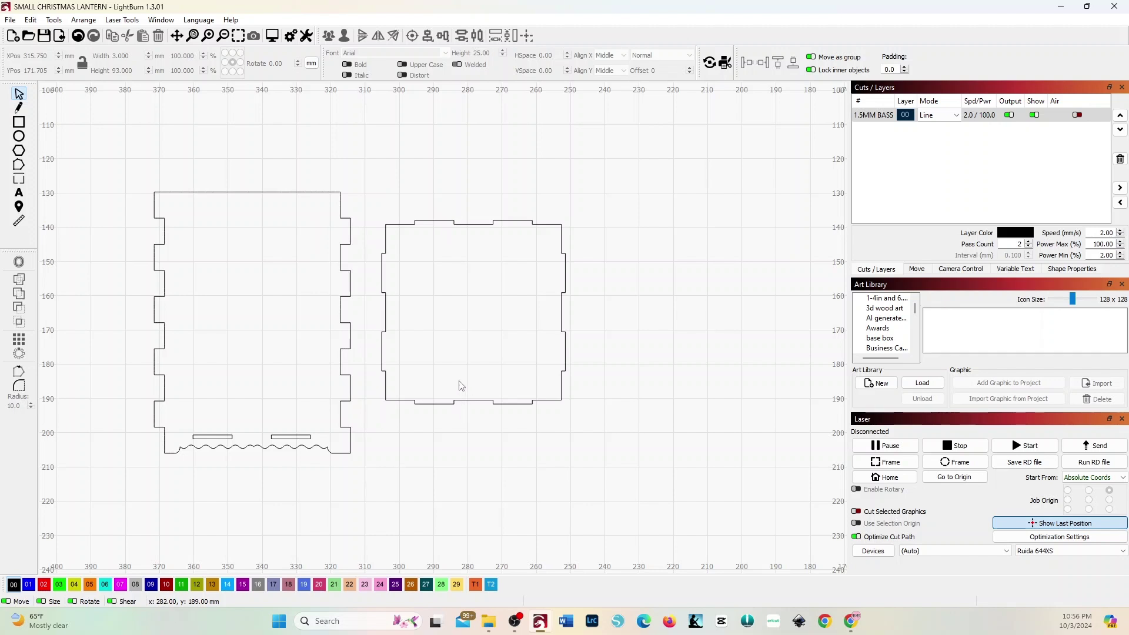
pyautogui.click(19, 123)
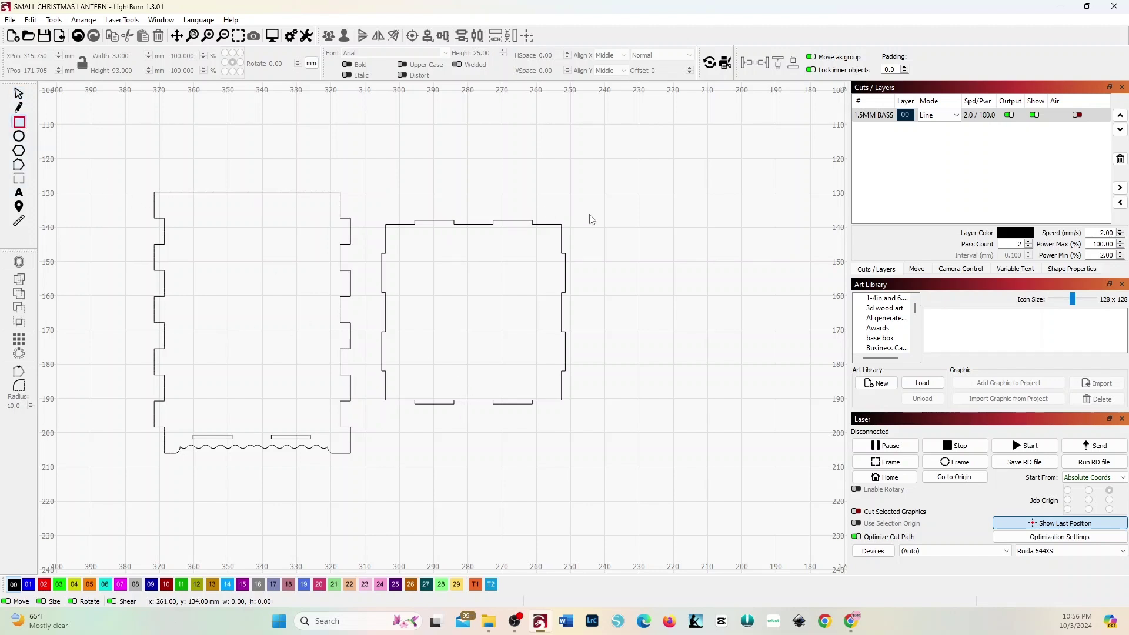
pyautogui.moveTo(577, 214); pyautogui.dragTo(383, 227)
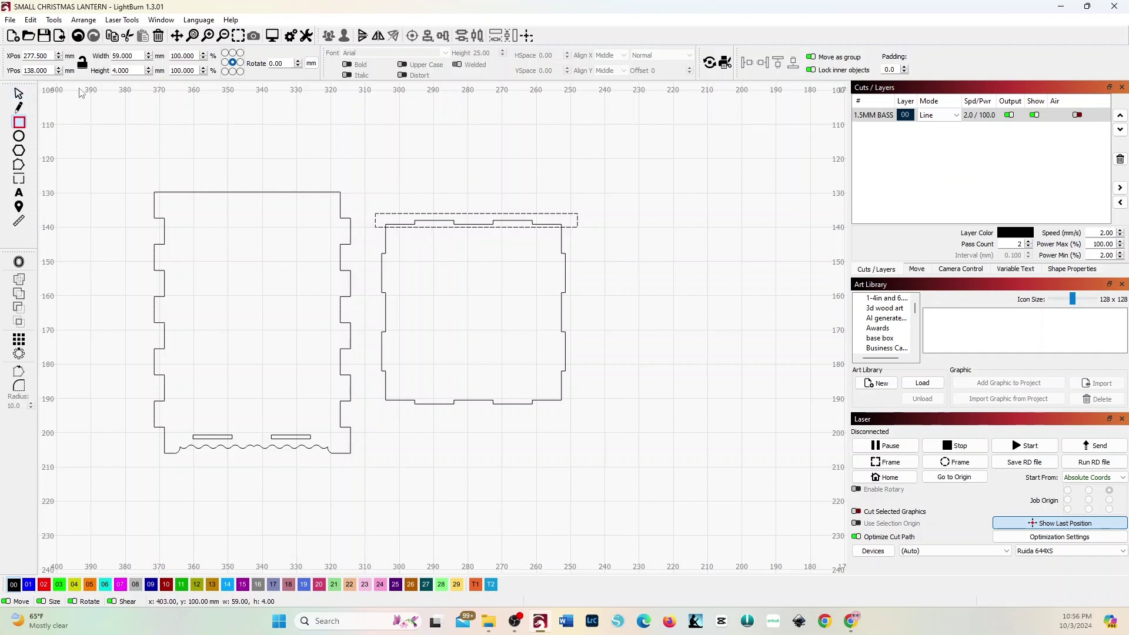
pyautogui.doubleClick(124, 70)
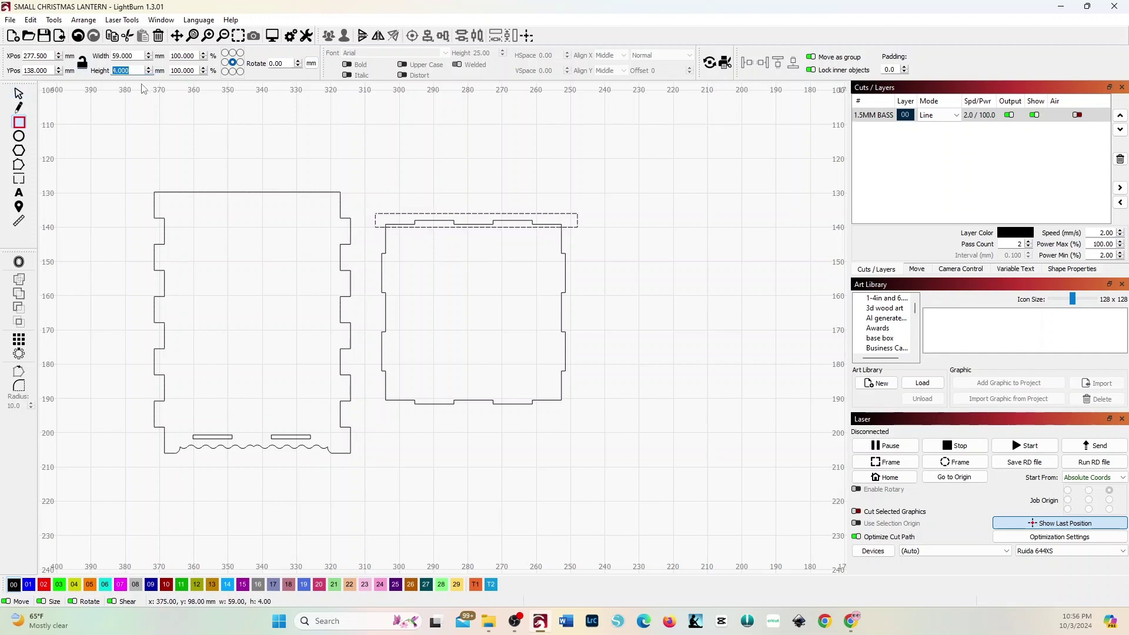
pyautogui.write('3')
pyautogui.click(19, 93)
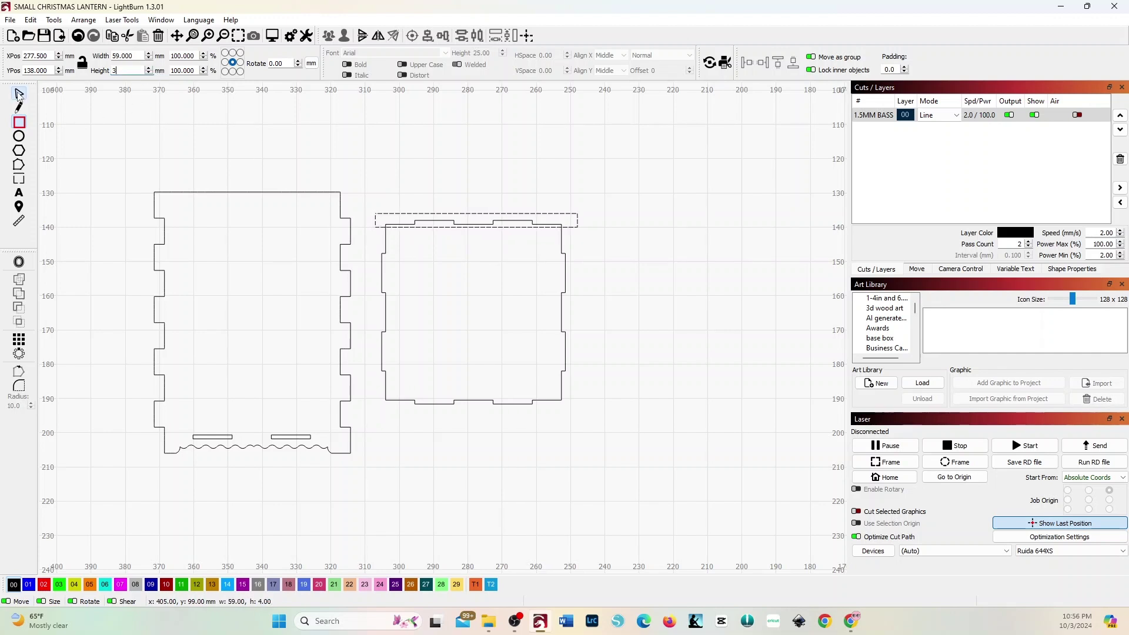
pyautogui.click(362, 162)
# - Nudge the 59 × 3 mm strip to X 277.479, Y 137.653, flush with the square panel's top tabs
pyautogui.scroll(3, 464, 216)
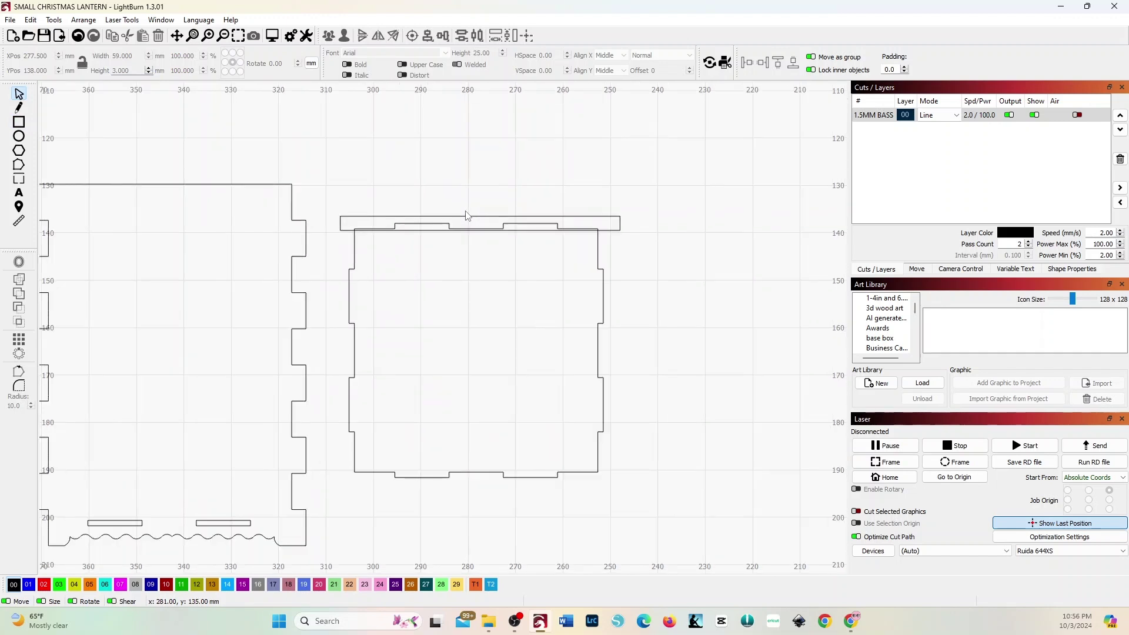
pyautogui.scroll(4, 464, 217)
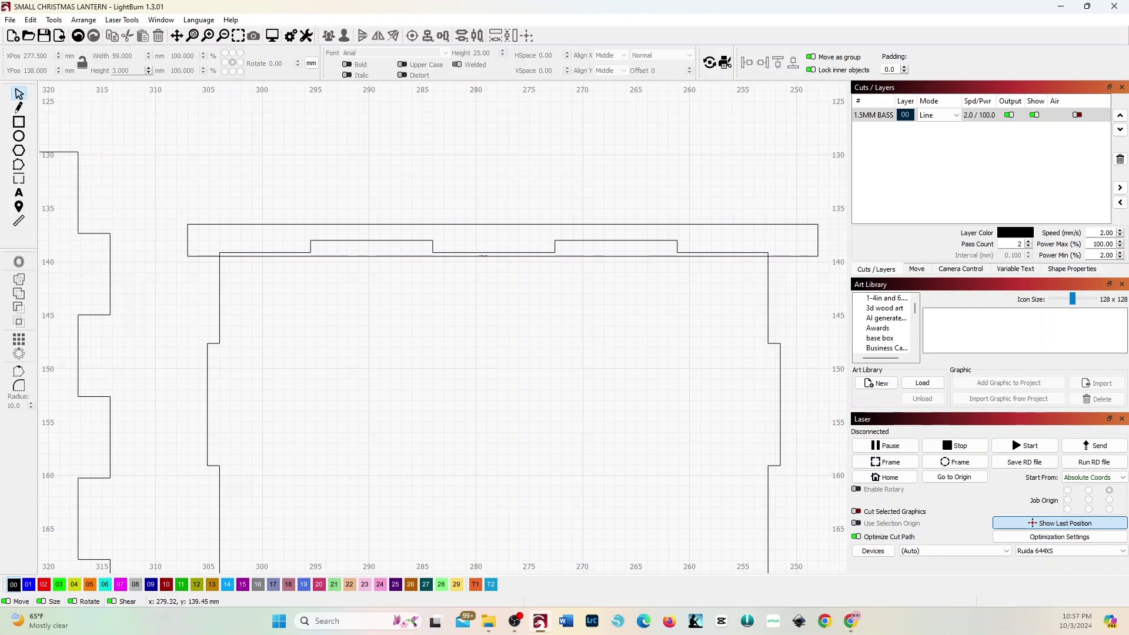
pyautogui.click(483, 256)
pyautogui.scroll(2, 503, 260)
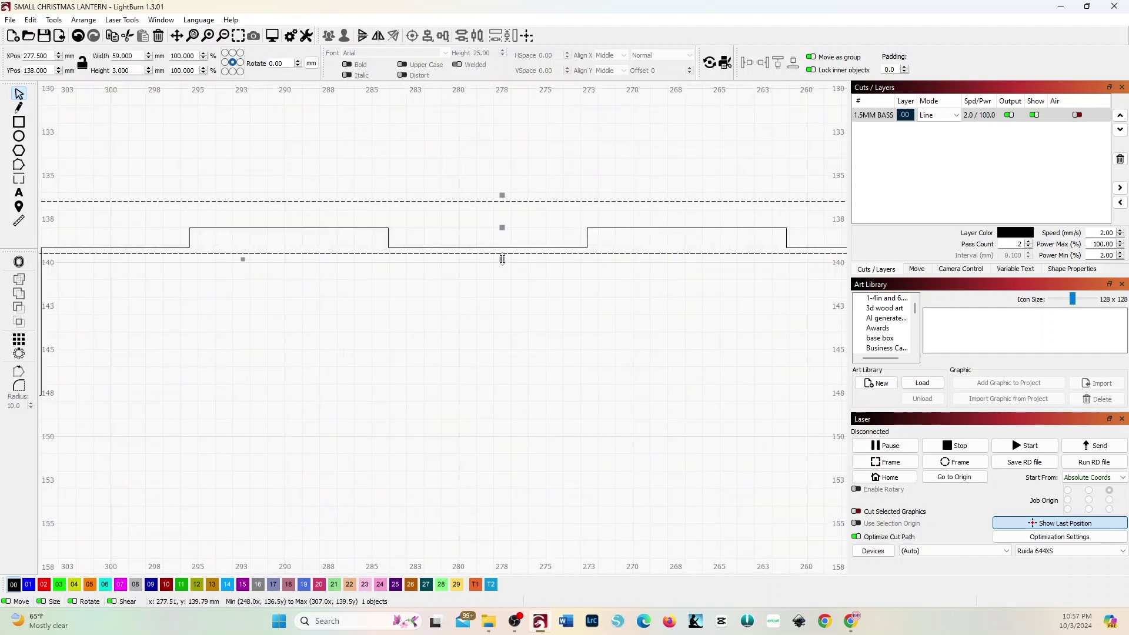
pyautogui.scroll(4, 502, 259)
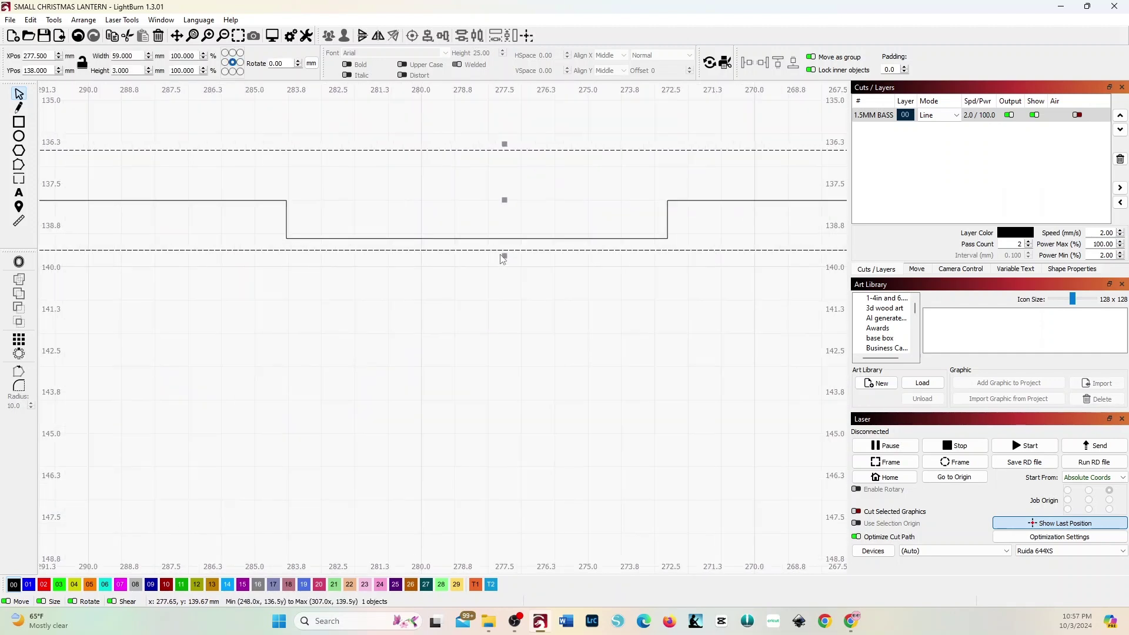
pyautogui.scroll(2, 502, 259)
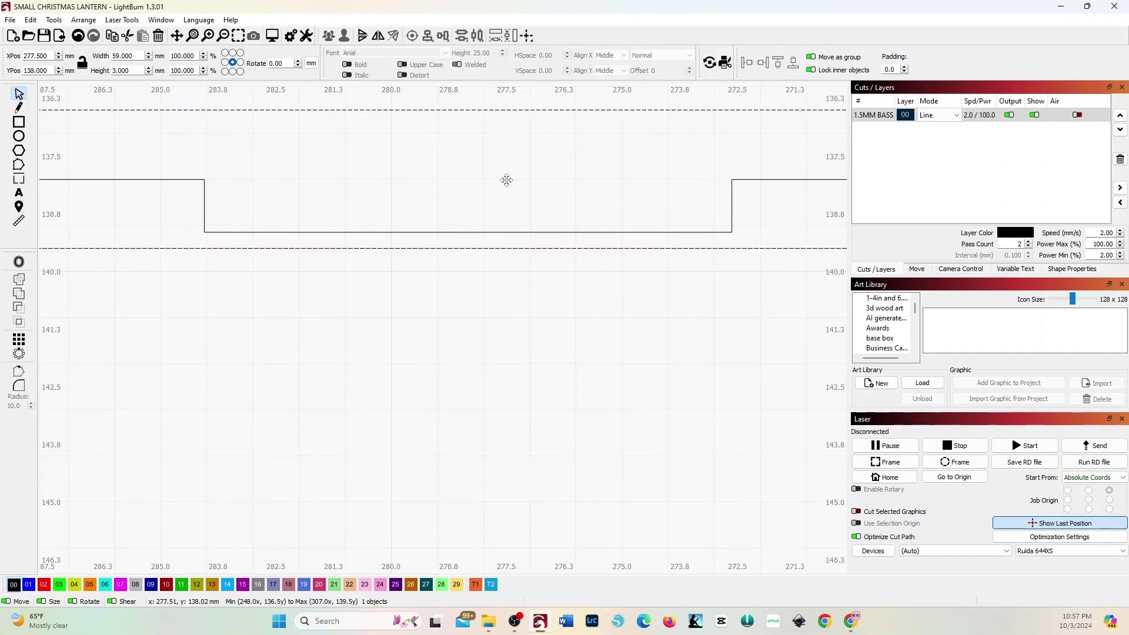
pyautogui.moveTo(506, 180); pyautogui.dragTo(507, 164)
pyautogui.scroll(5, 517, 214)
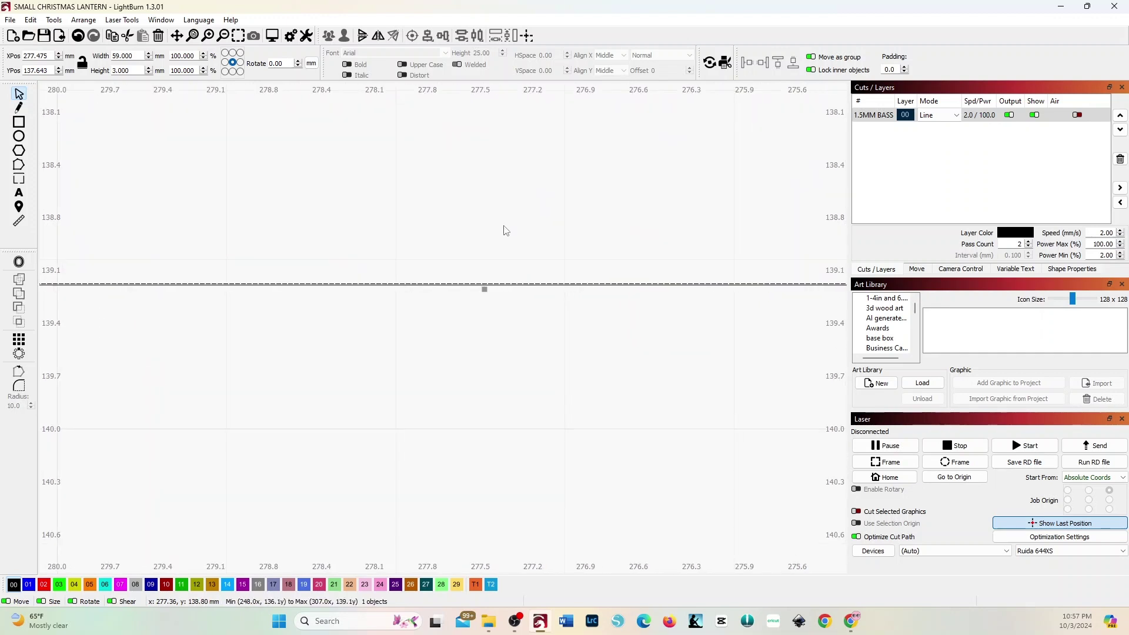
pyautogui.scroll(2, 506, 230)
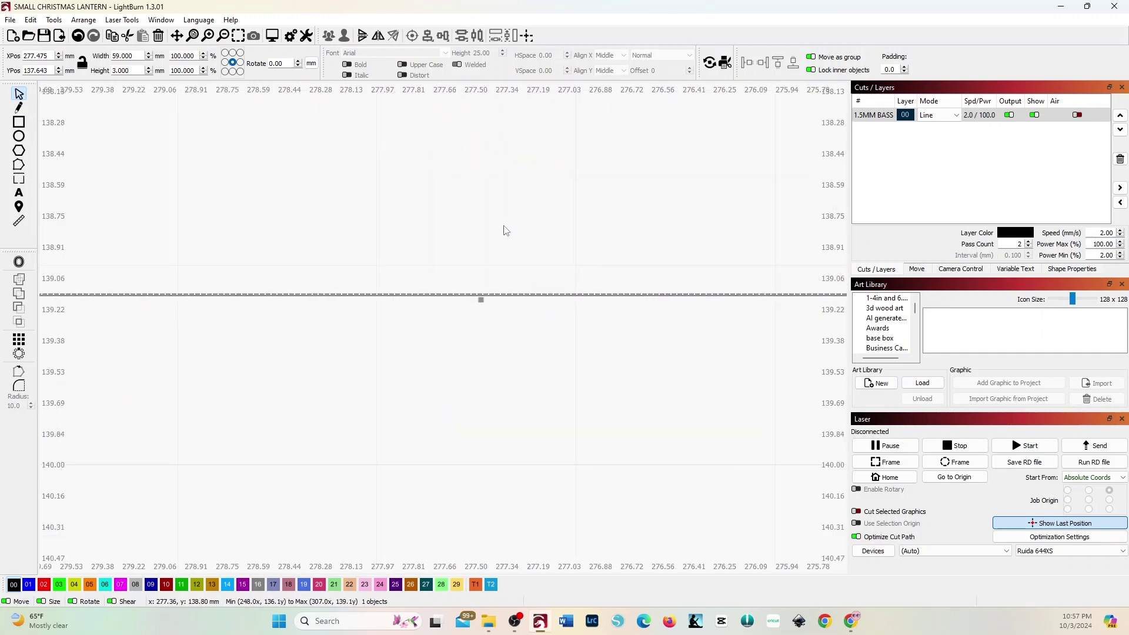
pyautogui.scroll(-3, 504, 230)
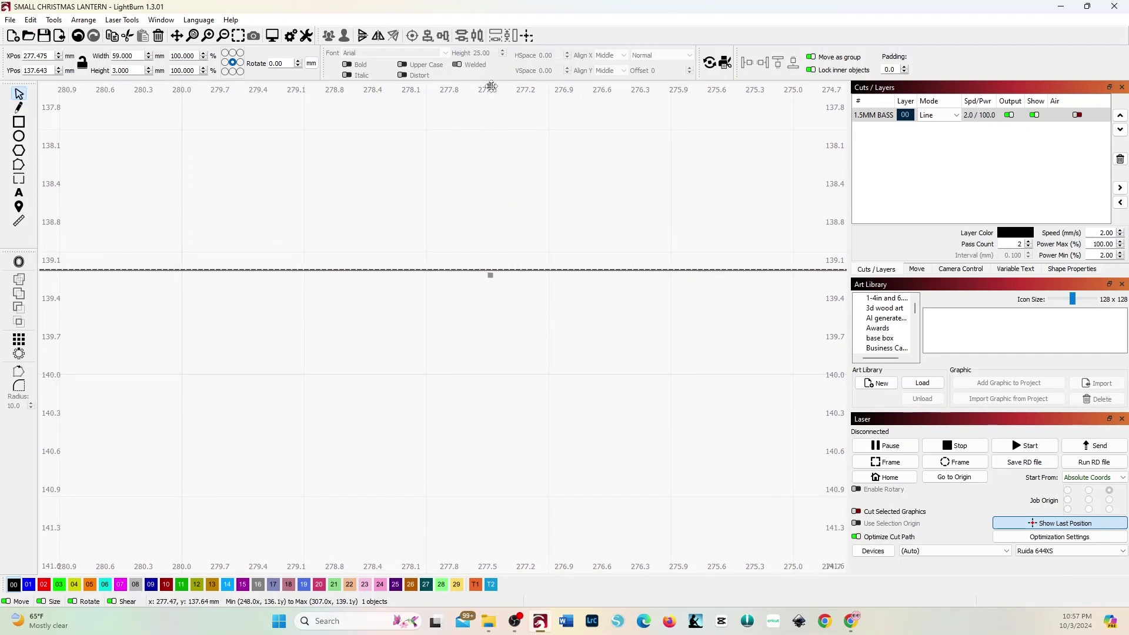
pyautogui.moveTo(491, 86); pyautogui.dragTo(491, 87)
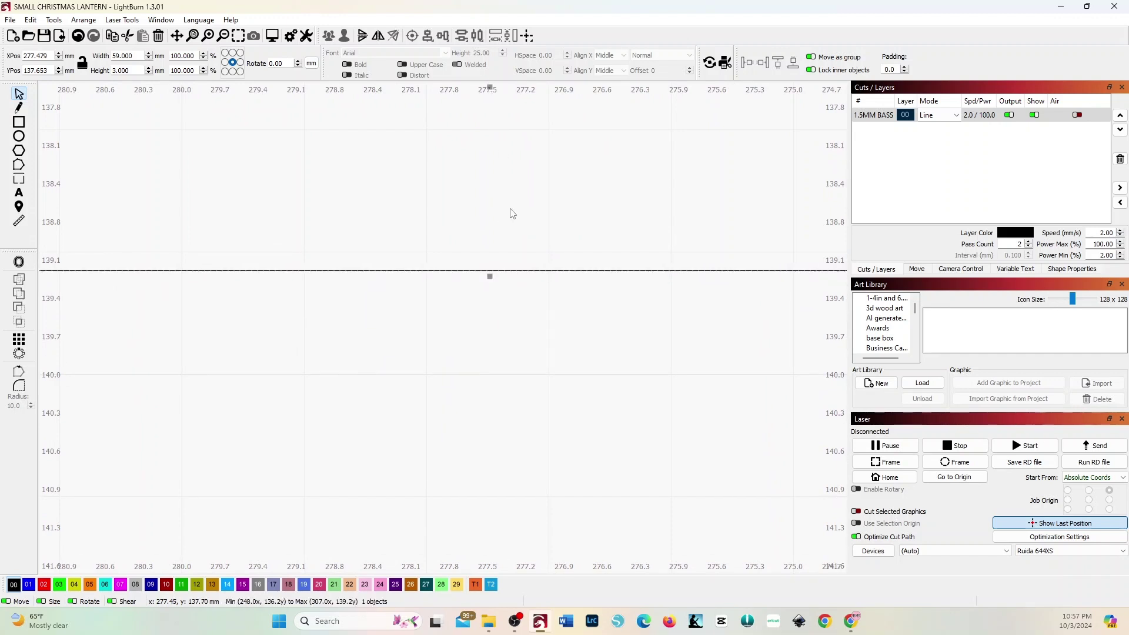
pyautogui.scroll(2, 511, 213)
pyautogui.scroll(-8, 511, 213)
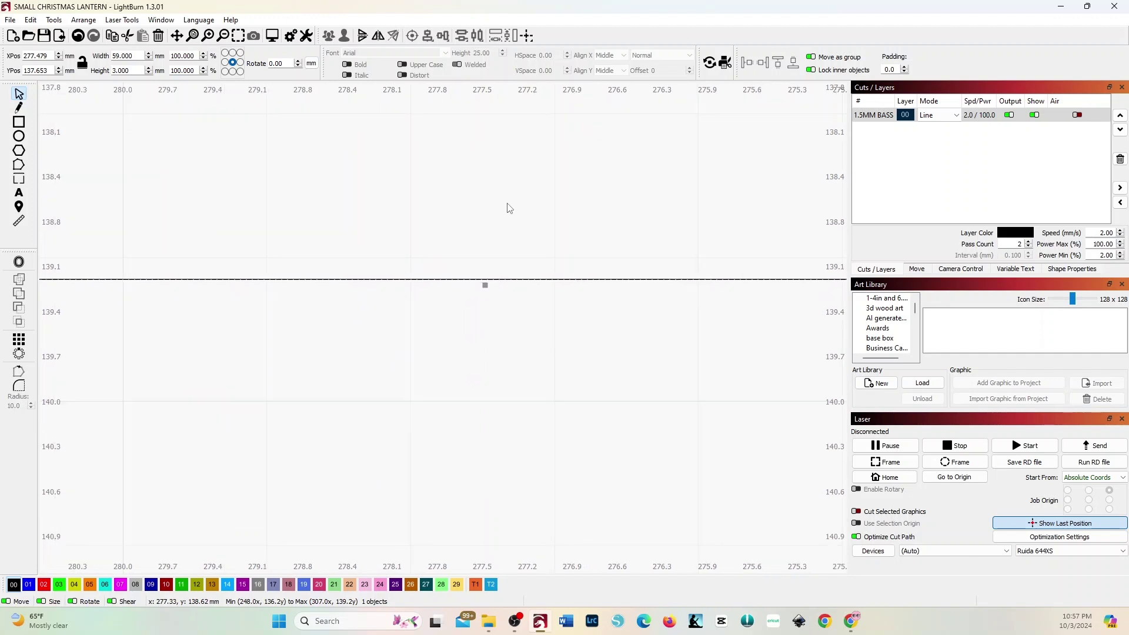
pyautogui.scroll(-6, 511, 222)
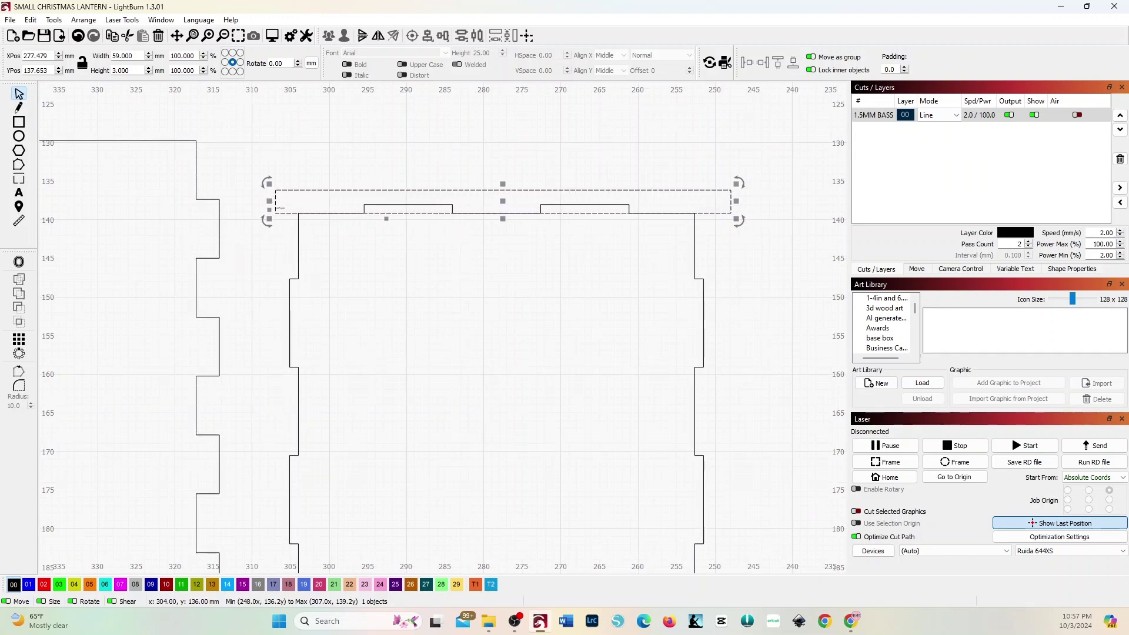
# - Raise the square panel's top tab corner nodes up to the guide strip's top edge
pyautogui.click(19, 165)
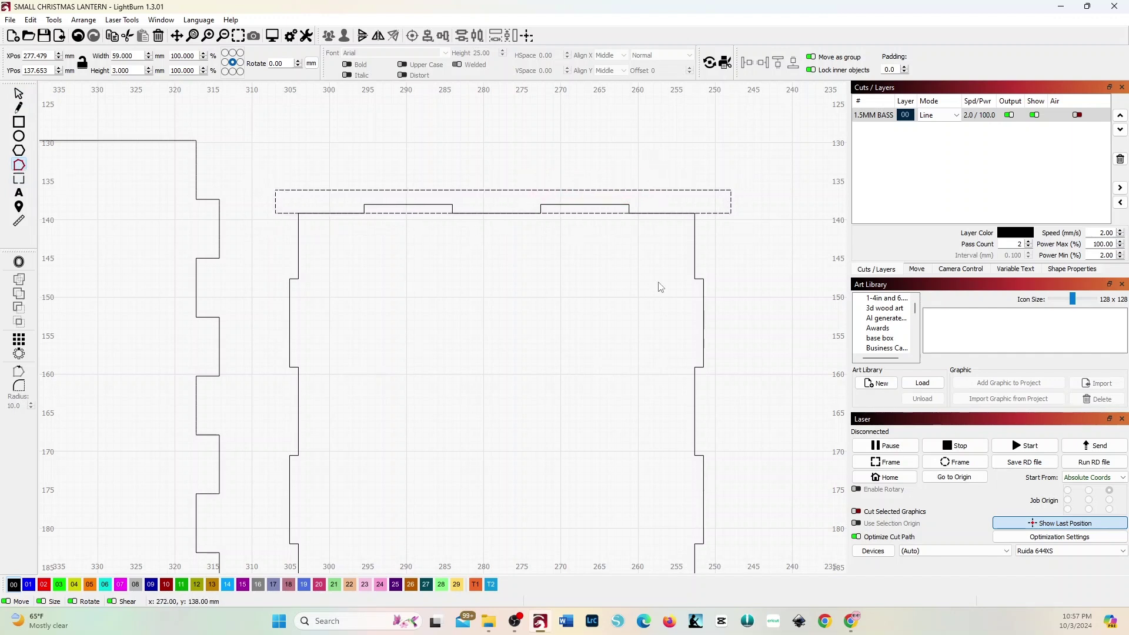
pyautogui.click(695, 278)
pyautogui.moveTo(513, 202); pyautogui.dragTo(336, 213)
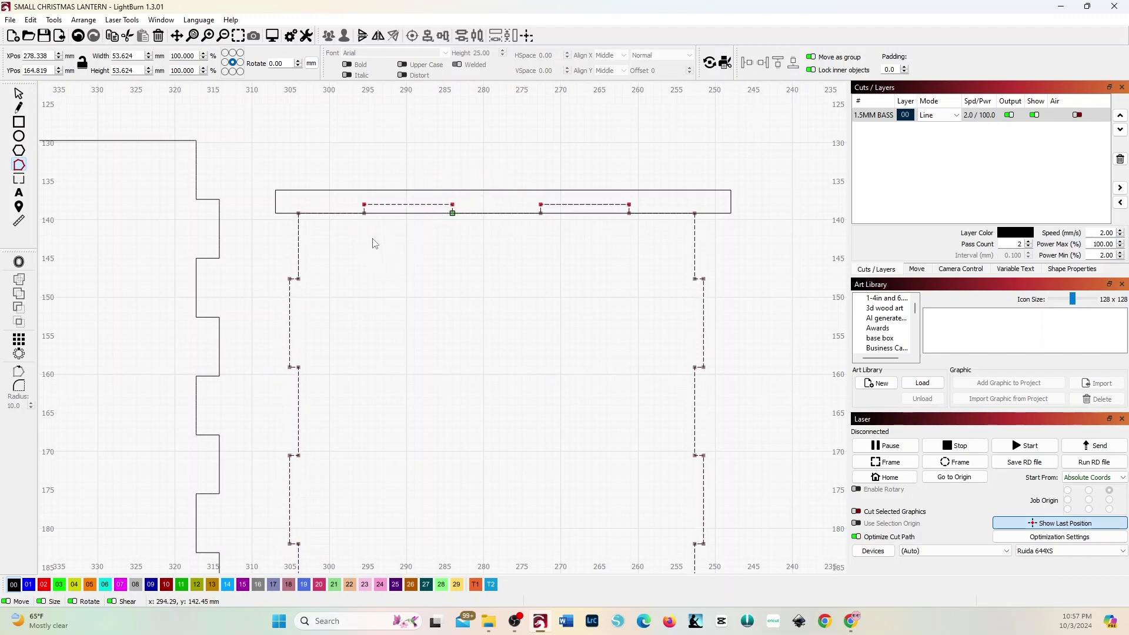
pyautogui.scroll(5, 423, 239)
pyautogui.scroll(3, 475, 228)
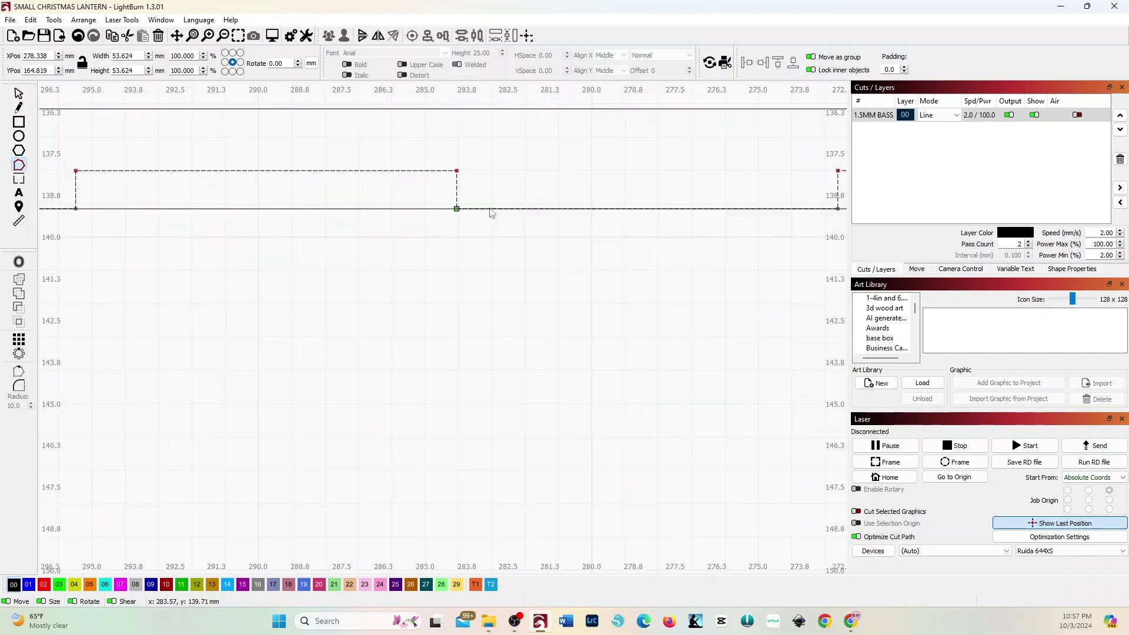
pyautogui.scroll(-1, 476, 207)
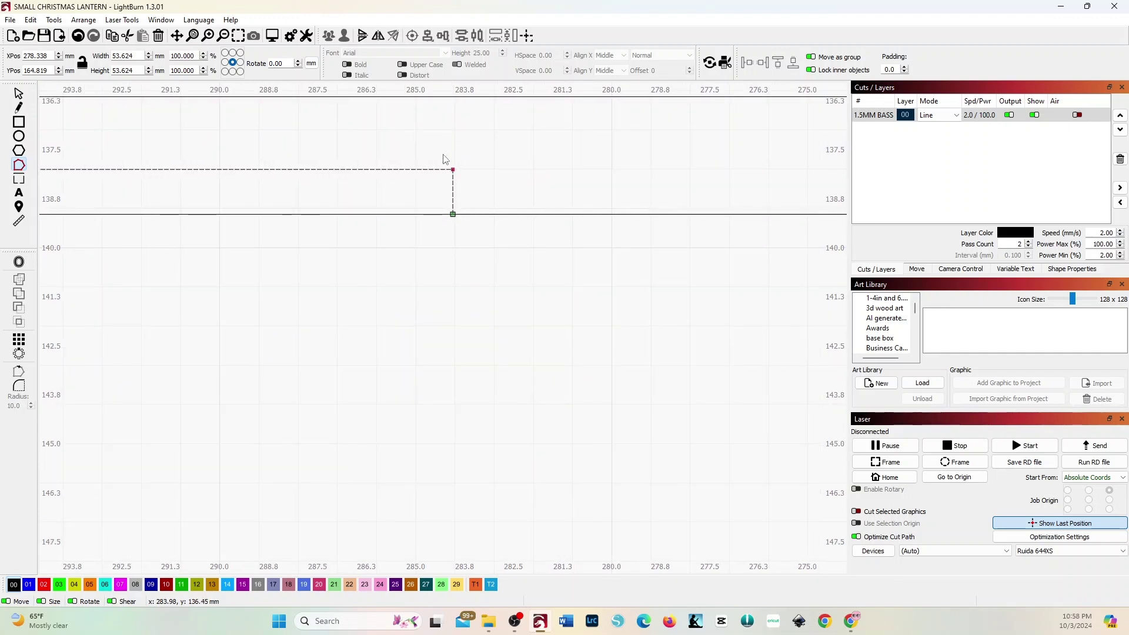
pyautogui.click(453, 170)
pyautogui.moveTo(454, 169); pyautogui.dragTo(455, 100)
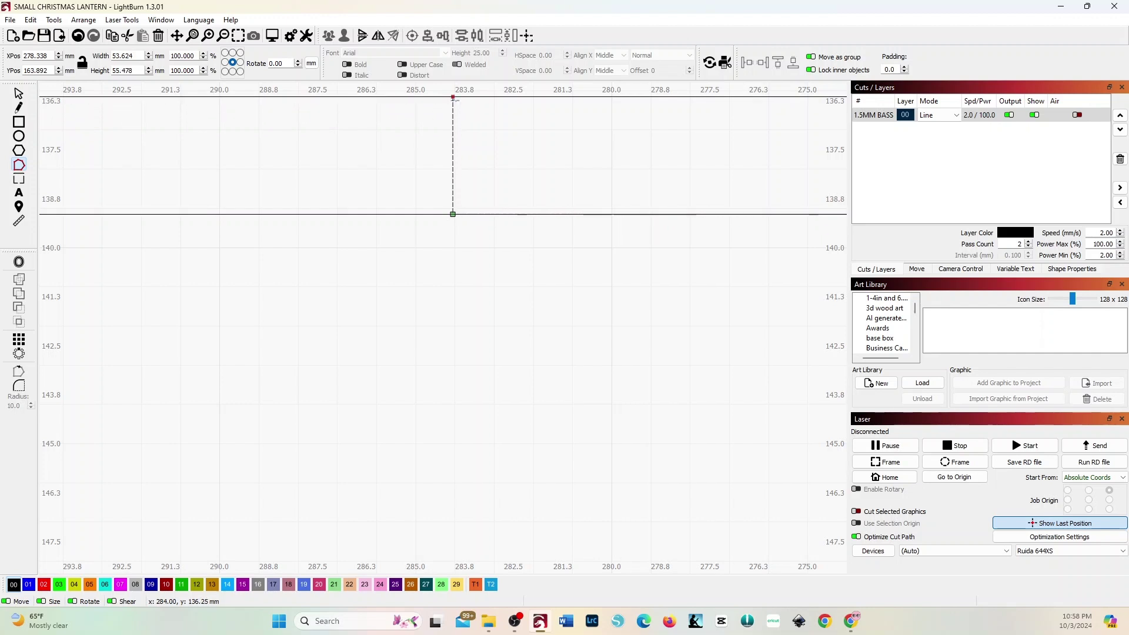
pyautogui.scroll(-3, 504, 199)
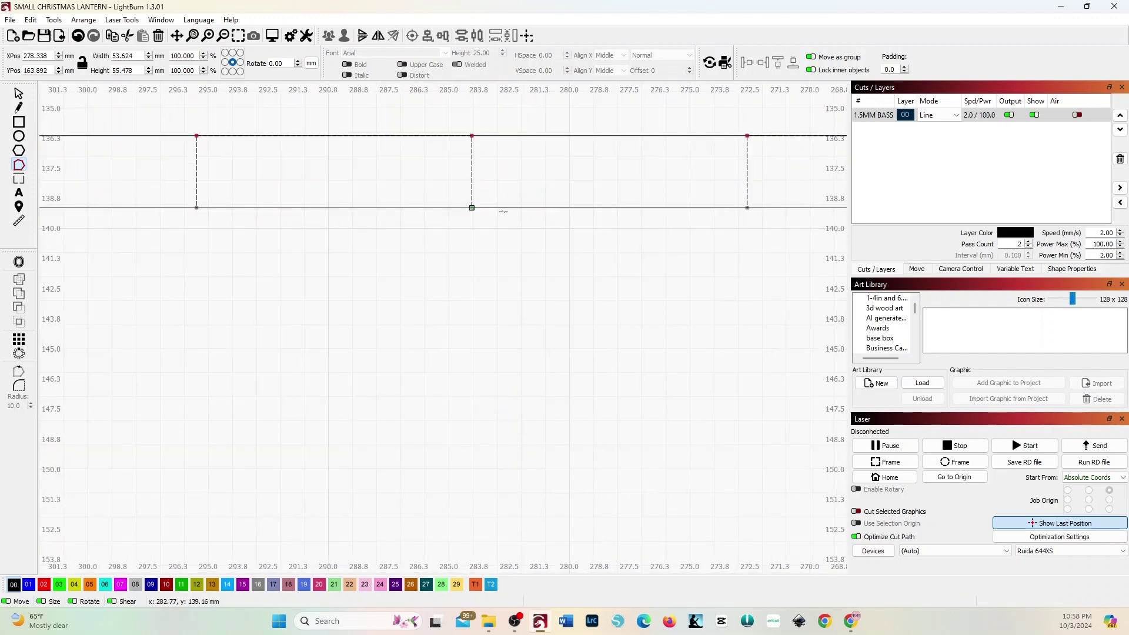
# - Measure an extended tab to confirm 3.00 mm, making the panel 53.62 × 55.48 mm
pyautogui.click(18, 96)
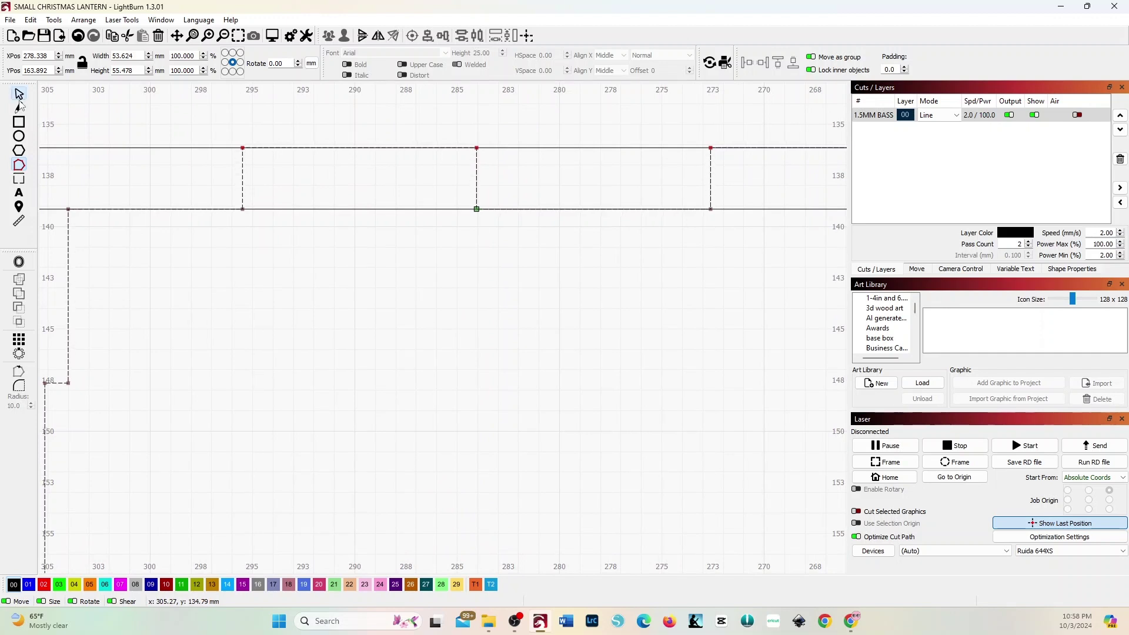
pyautogui.click(20, 224)
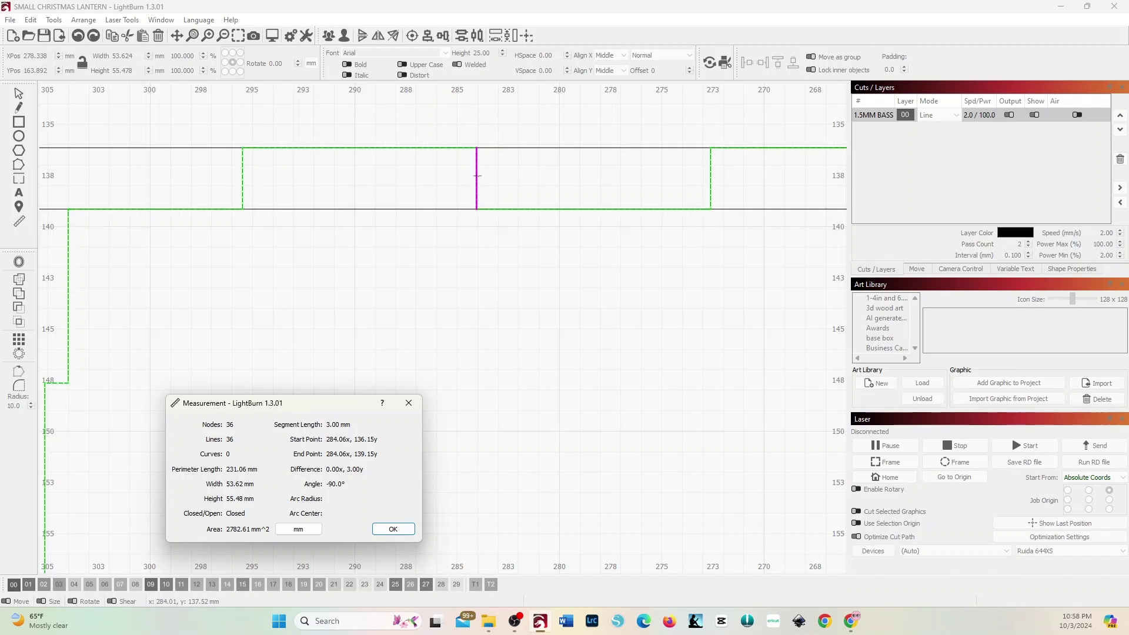
pyautogui.click(393, 530)
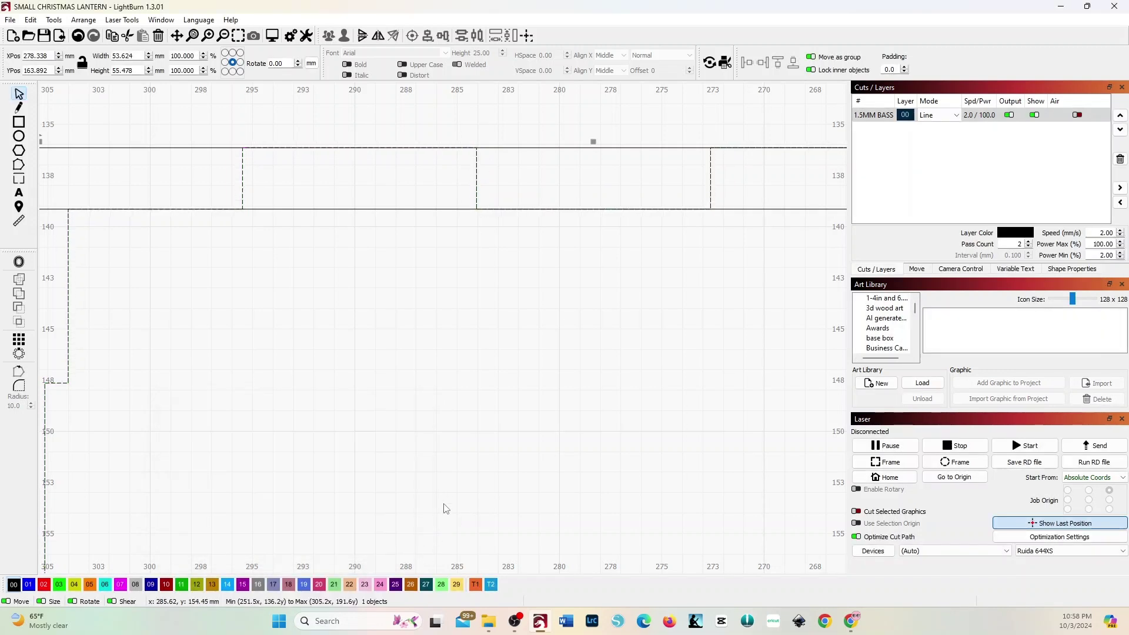
pyautogui.scroll(-8, 293, 347)
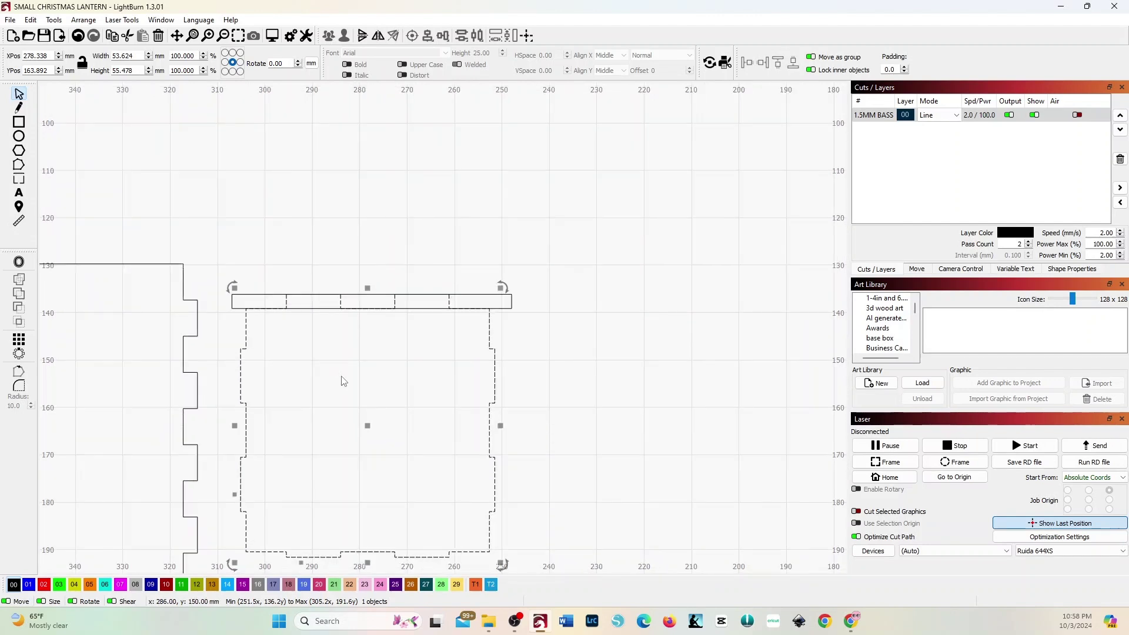
pyautogui.middleClick(380, 497)
pyautogui.moveTo(386, 338); pyautogui.dragTo(385, 288)
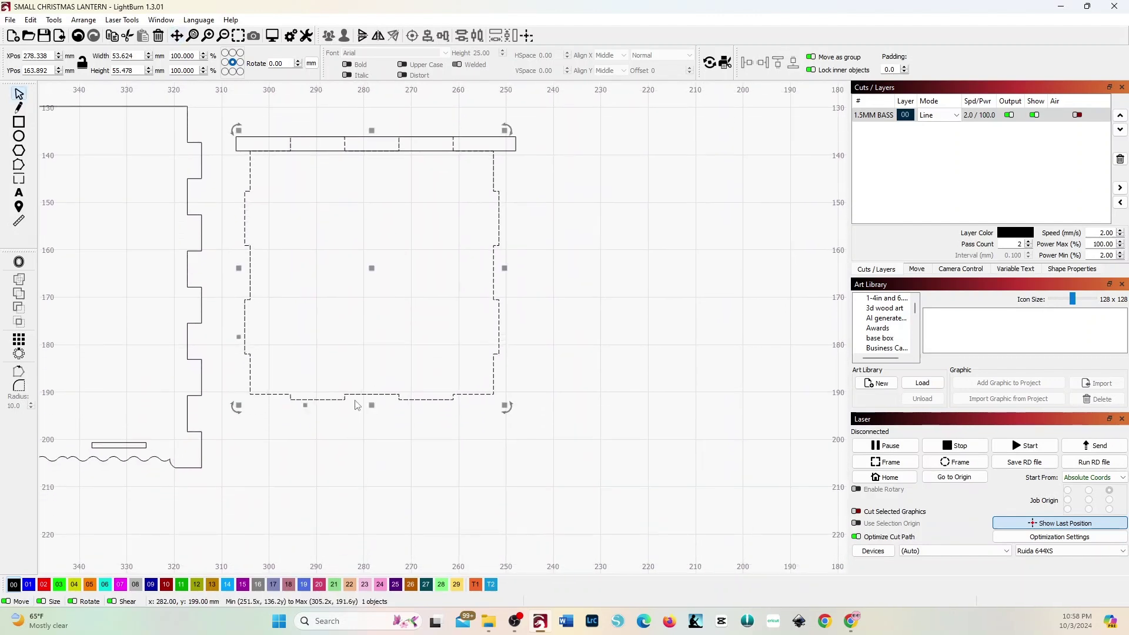